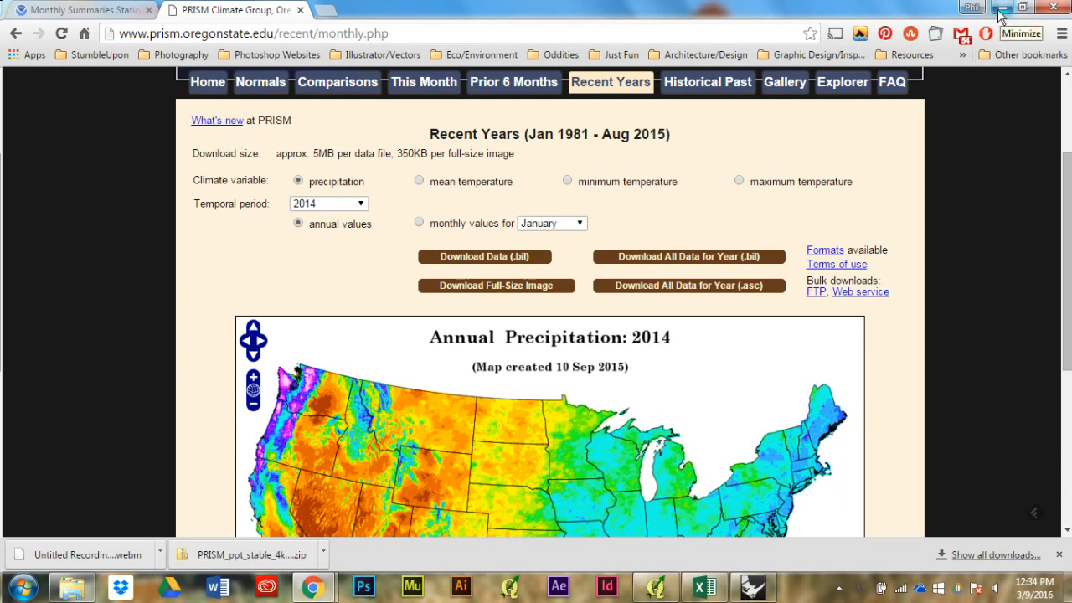
Step: Switch to QGIS and start adding a raster layer, browsing to the Downloads folder
click(1002, 8)
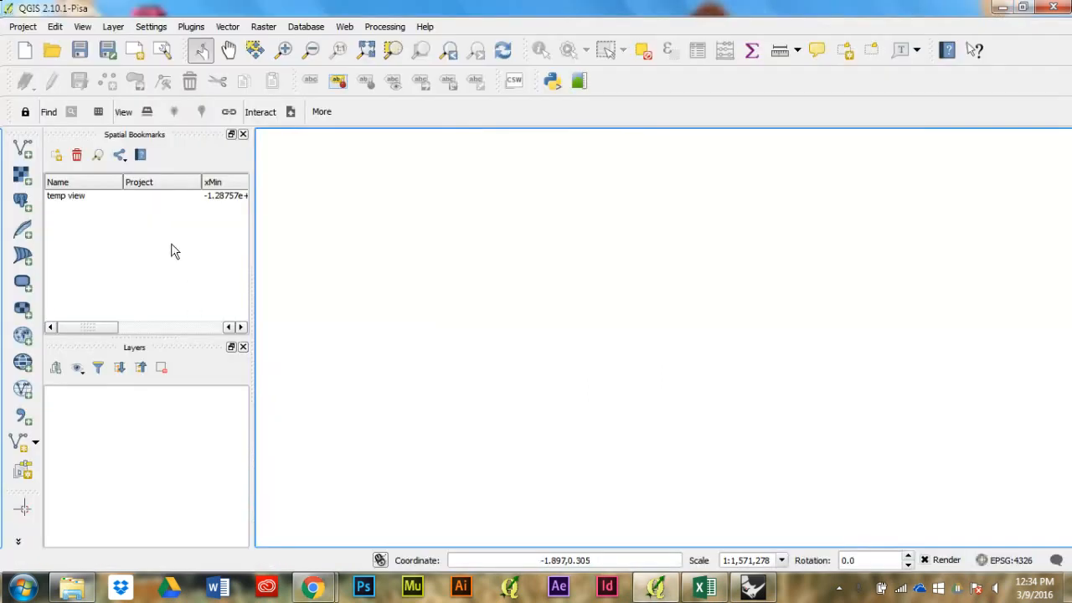
click(166, 223)
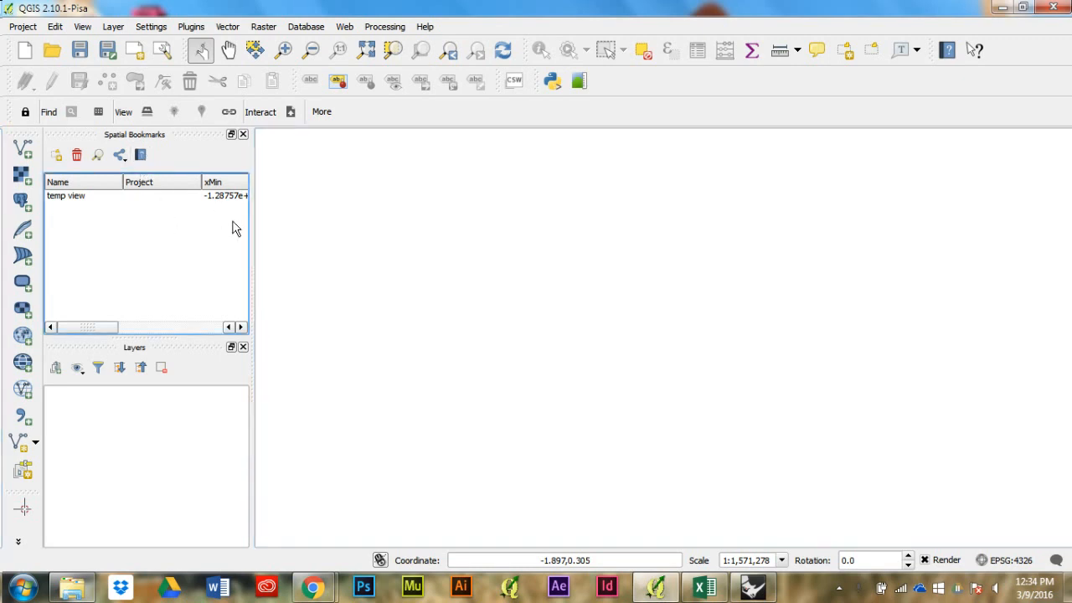
click(21, 178)
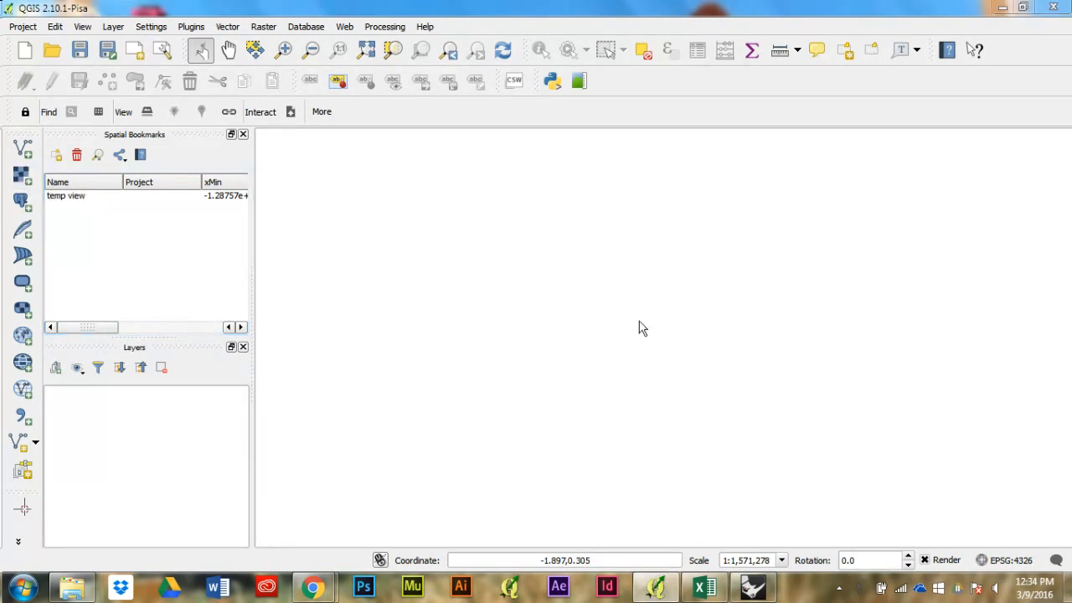
click(21, 178)
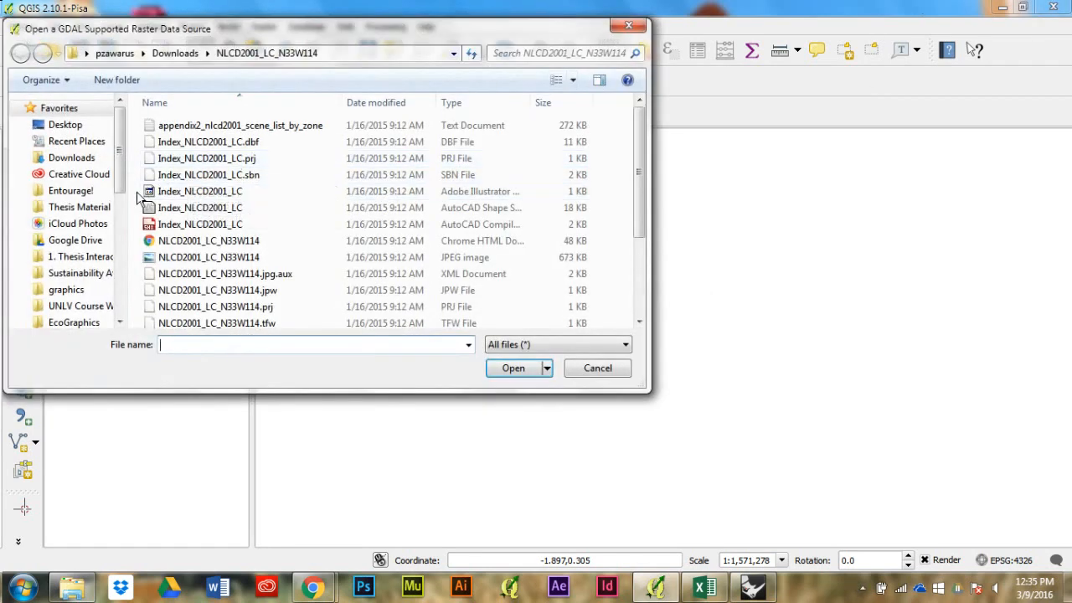
click(86, 162)
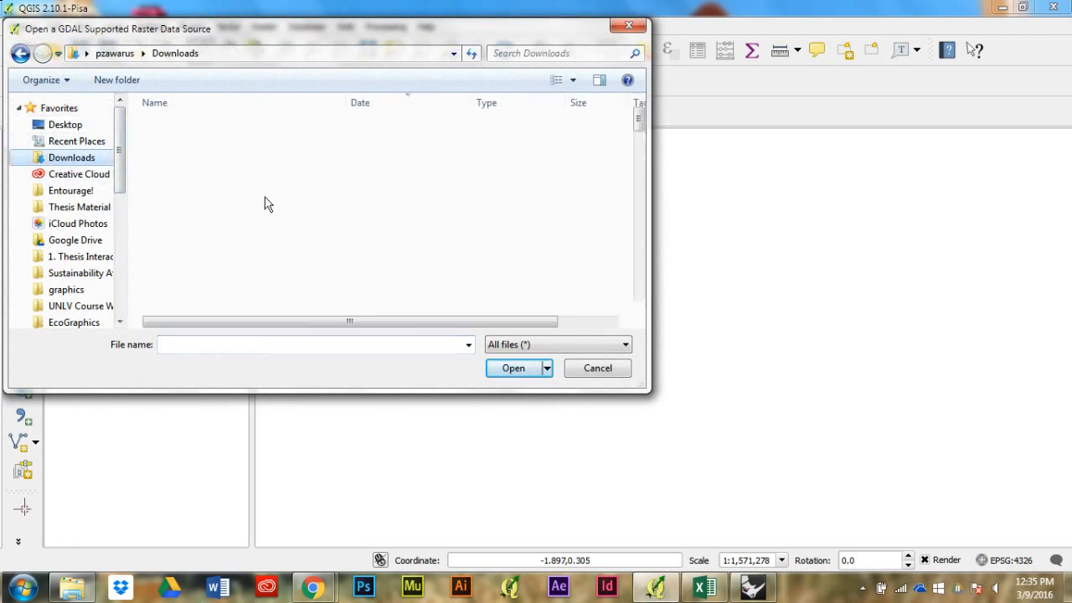
Step: Load the raster file PRISM_tmean_stable_4kmM2_200507_asc from the Downloads folder as a map layer
scroll(277, 201, down, 4)
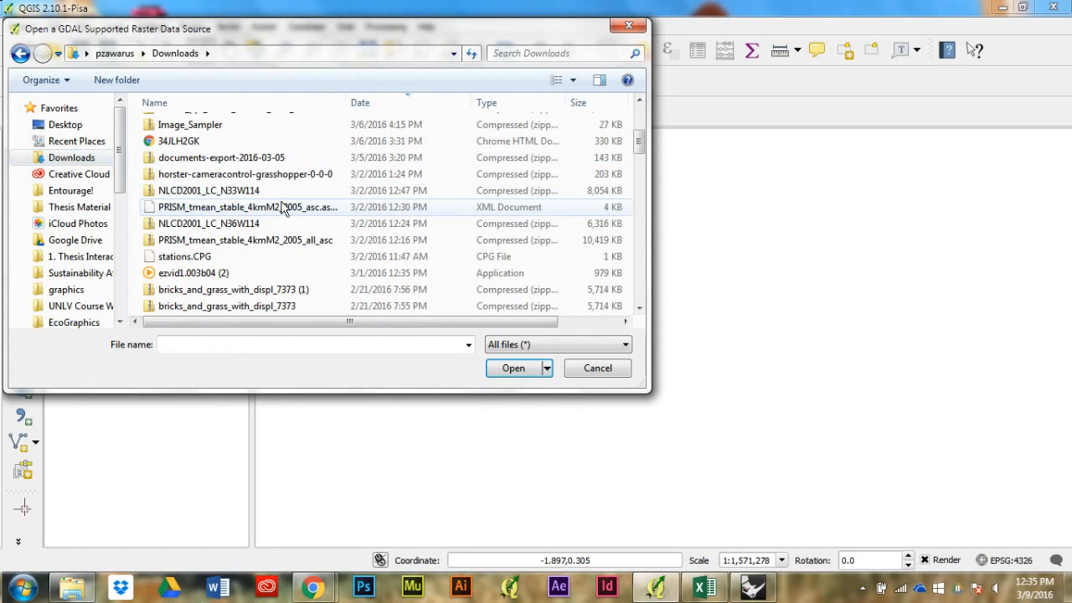
scroll(289, 211, down, 10)
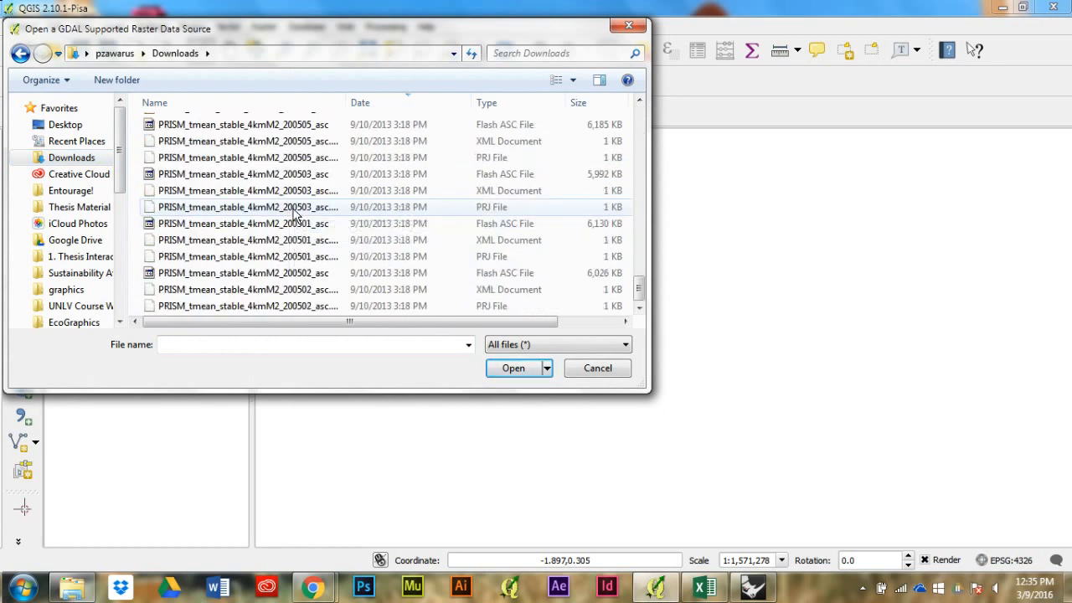
scroll(295, 214, up, 5)
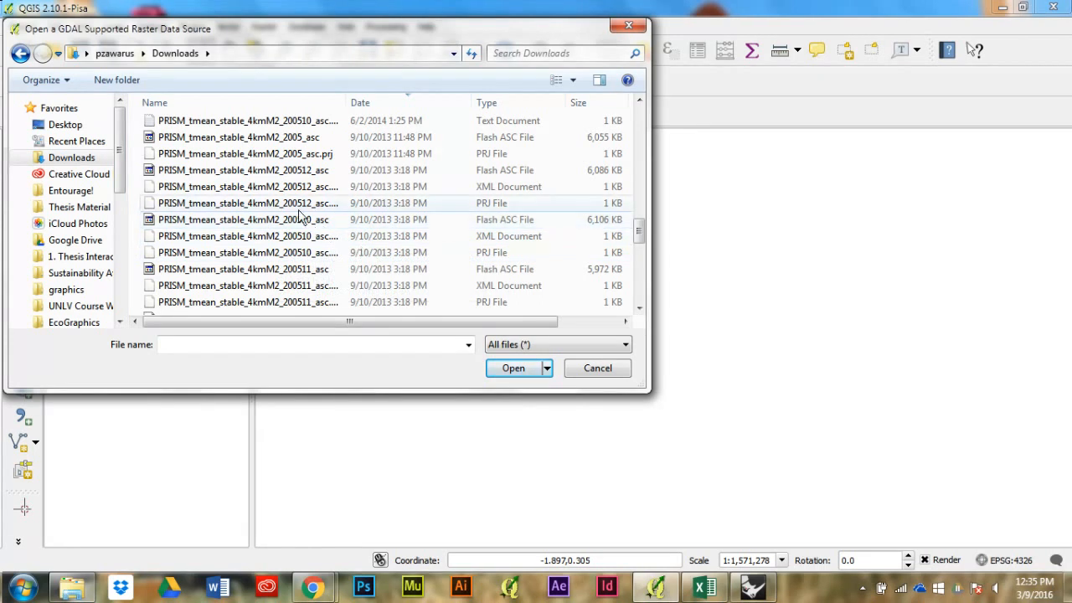
scroll(285, 201, down, 5)
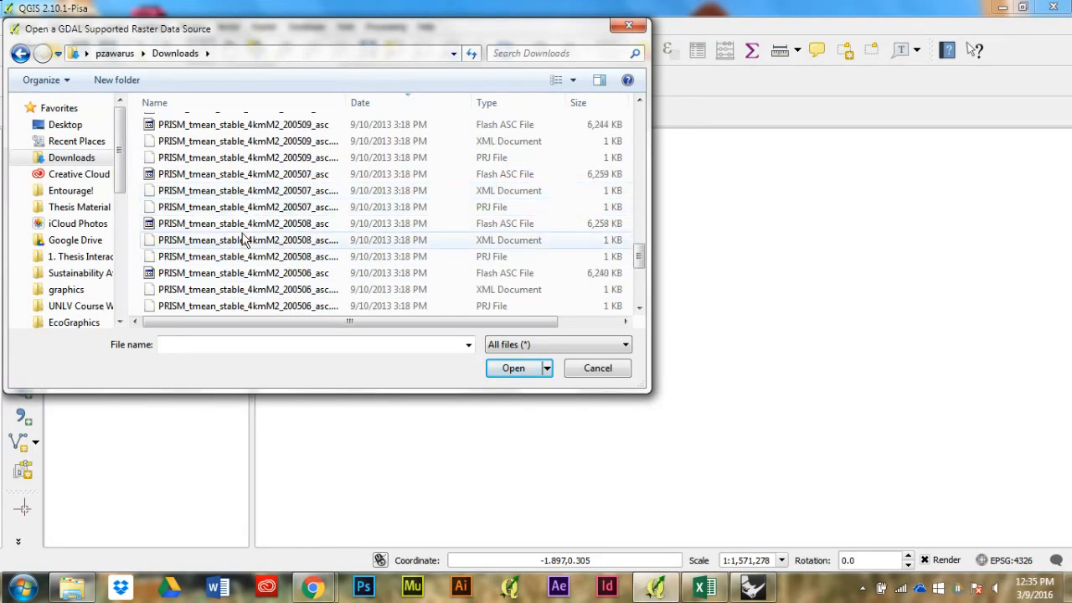
scroll(231, 274, down, 1)
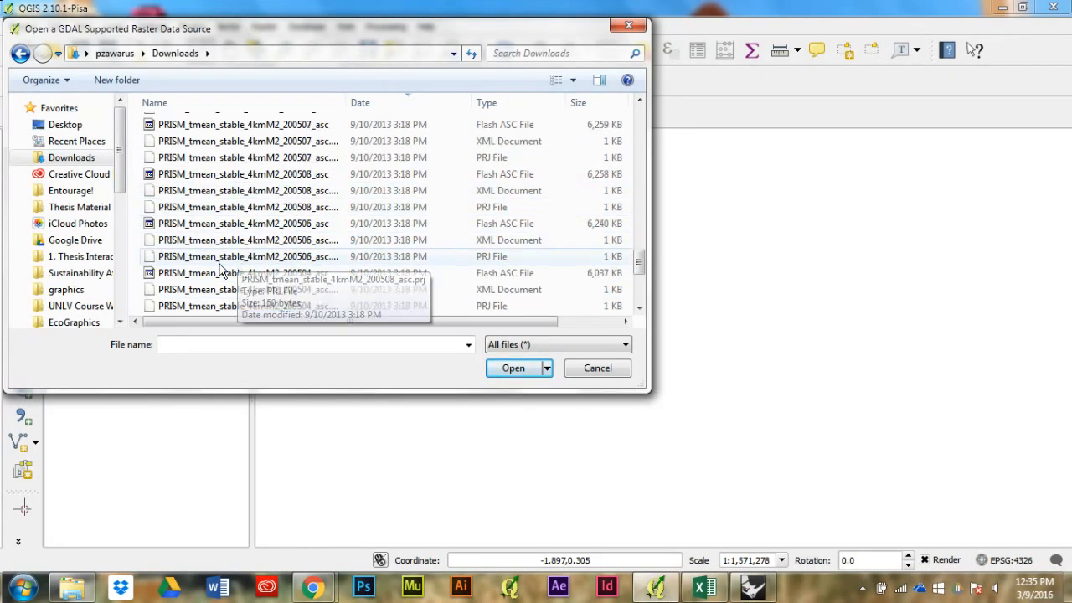
scroll(223, 268, down, 1)
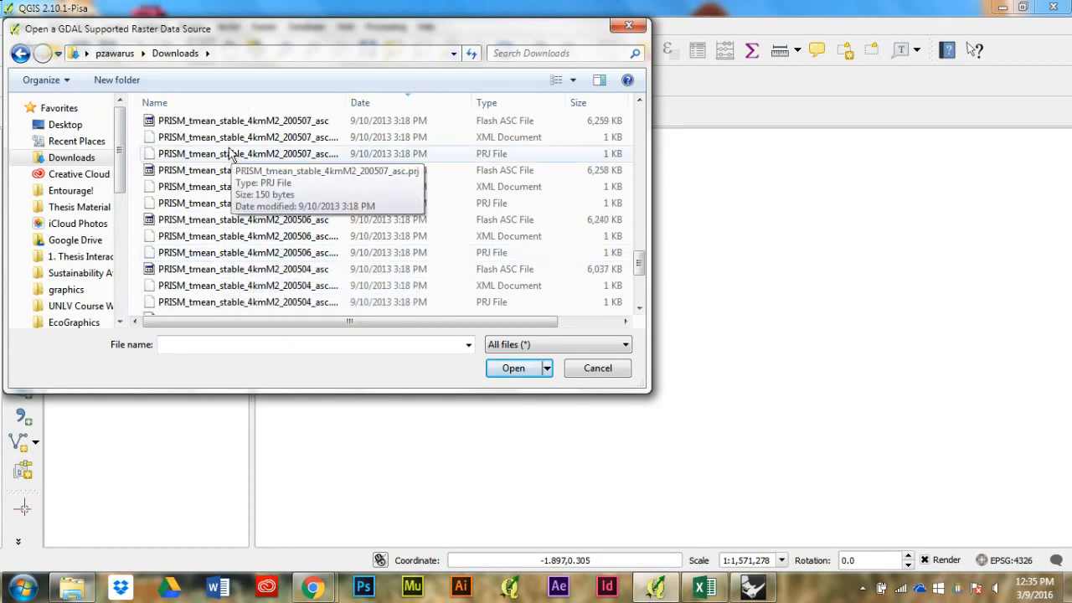
click(239, 122)
scroll(276, 142, up, 2)
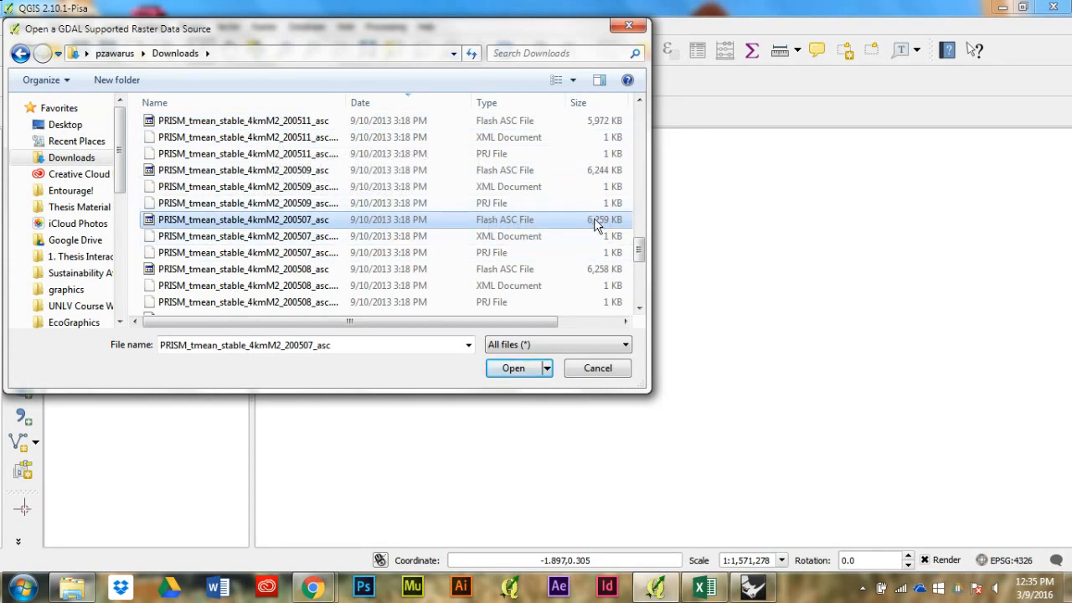
click(514, 370)
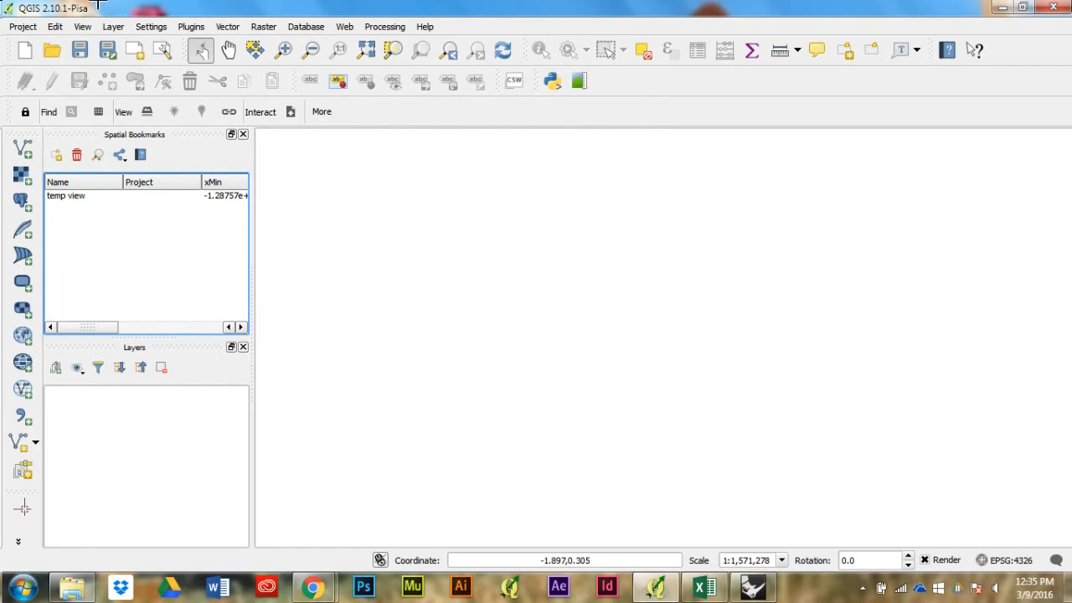
click(201, 49)
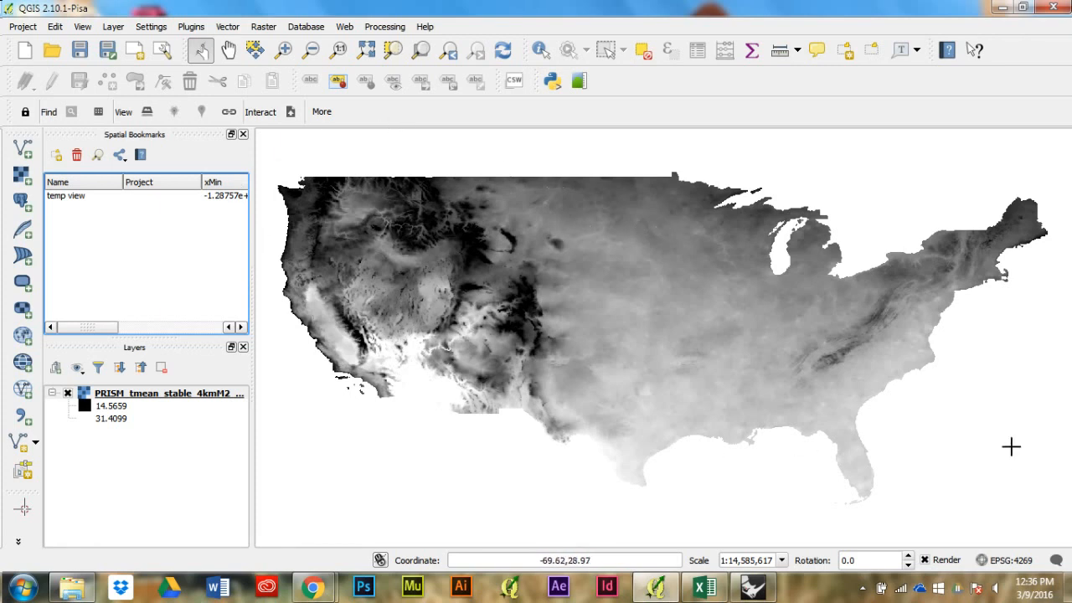
Step: Enable on-the-fly CRS transformation and set the project's coordinate system to NAD83 / UTM zone 14N (EPSG:26914)
click(992, 560)
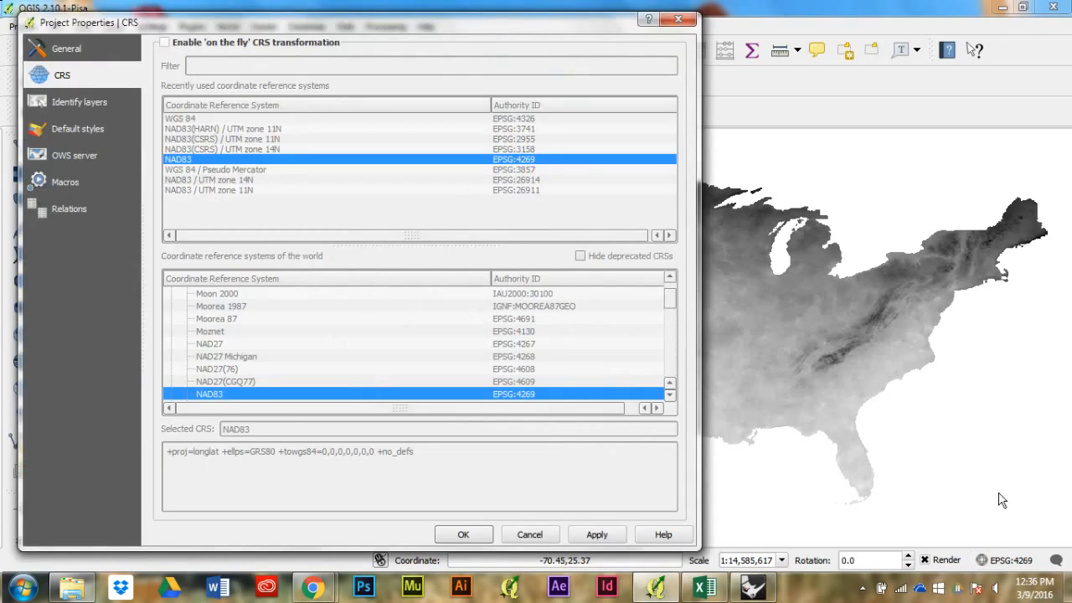
click(163, 42)
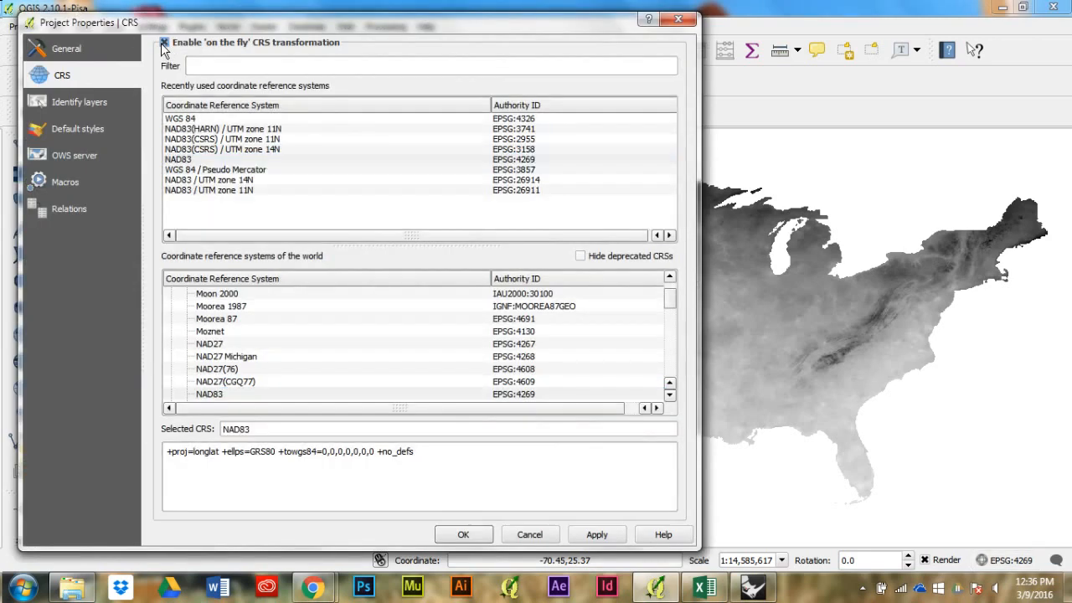
click(261, 180)
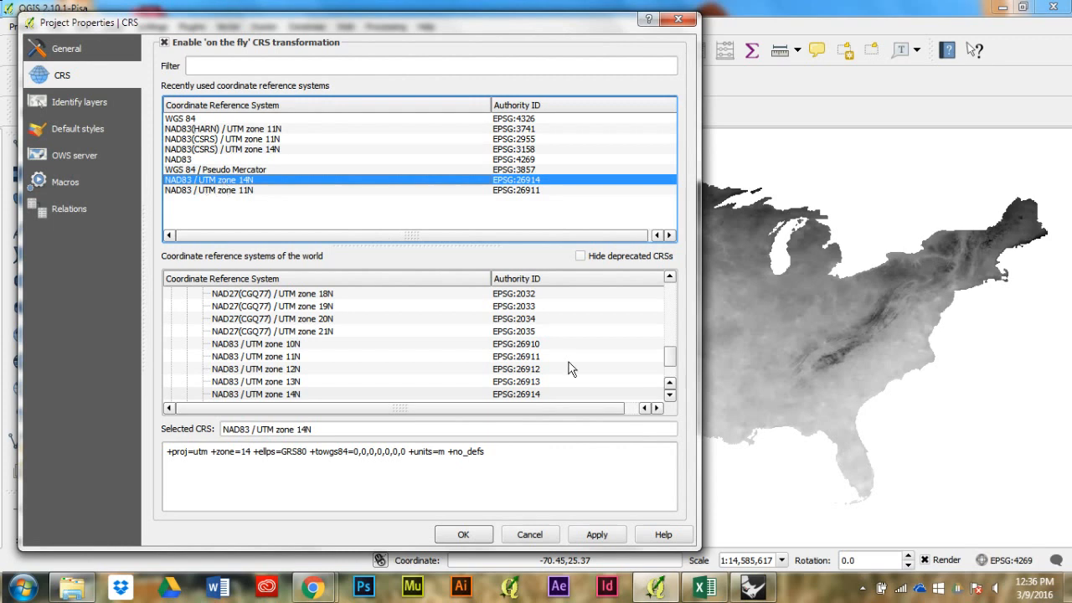
drag(603, 26, 599, 15)
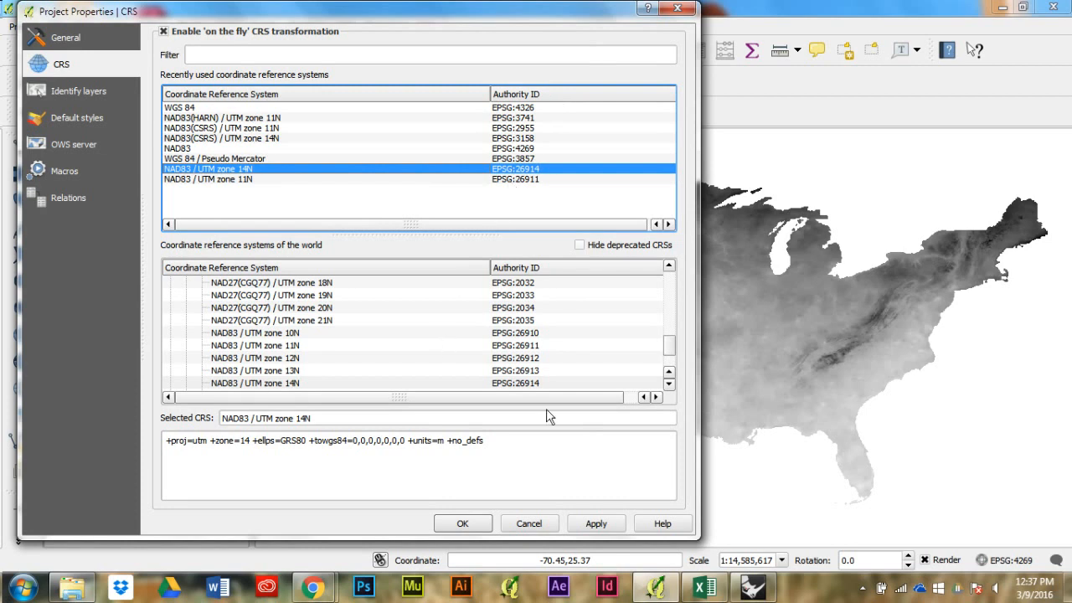
click(584, 530)
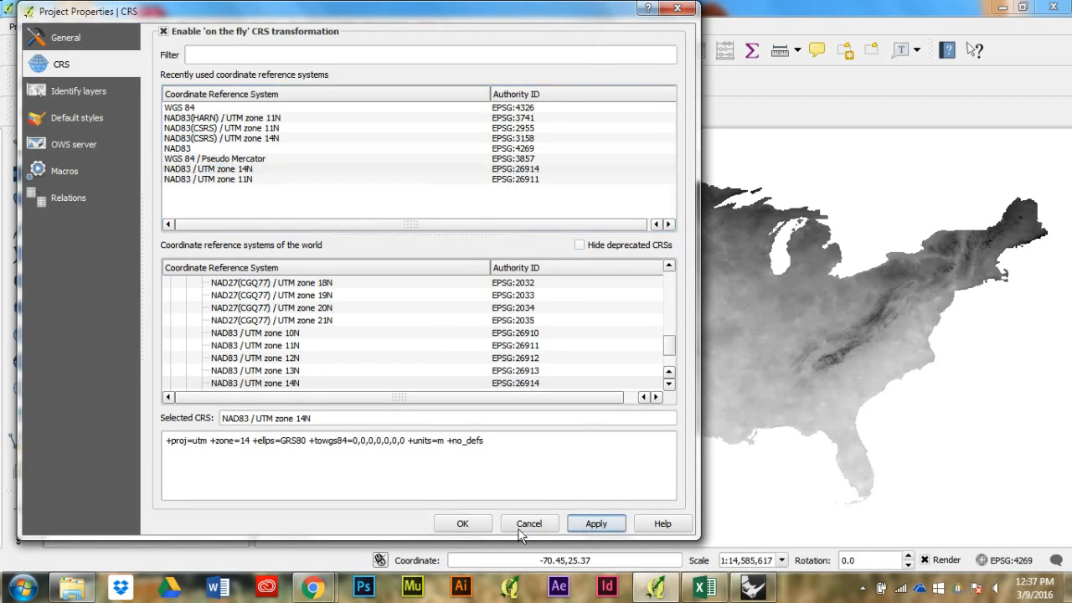
click(463, 525)
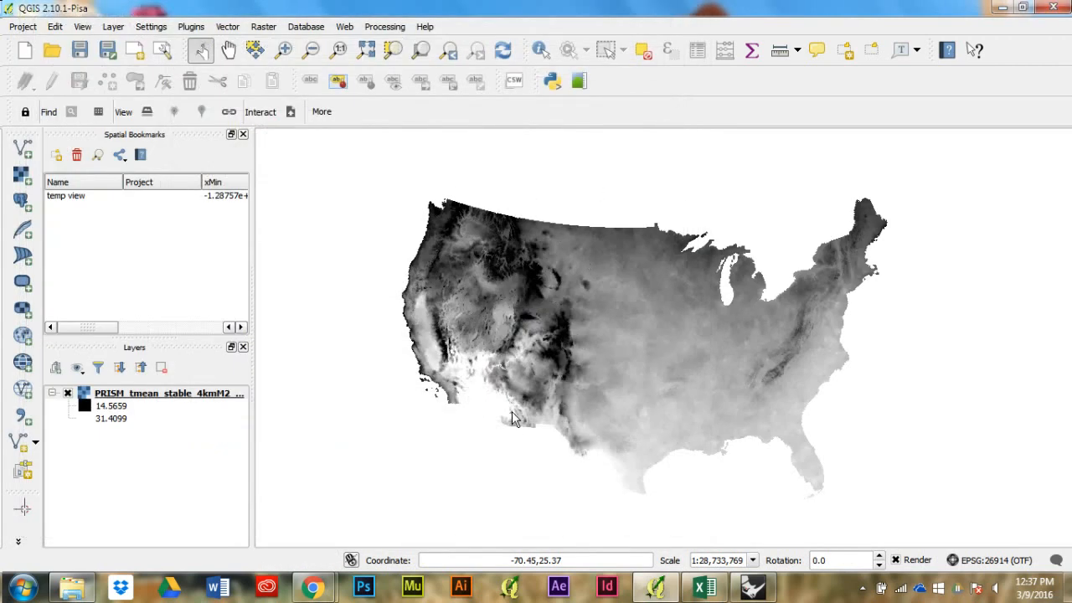
Step: Open the PRISM temperature layer's style properties and set the render type to Singleband pseudocolor
scroll(481, 380, up, 1)
scroll(482, 380, down, 1)
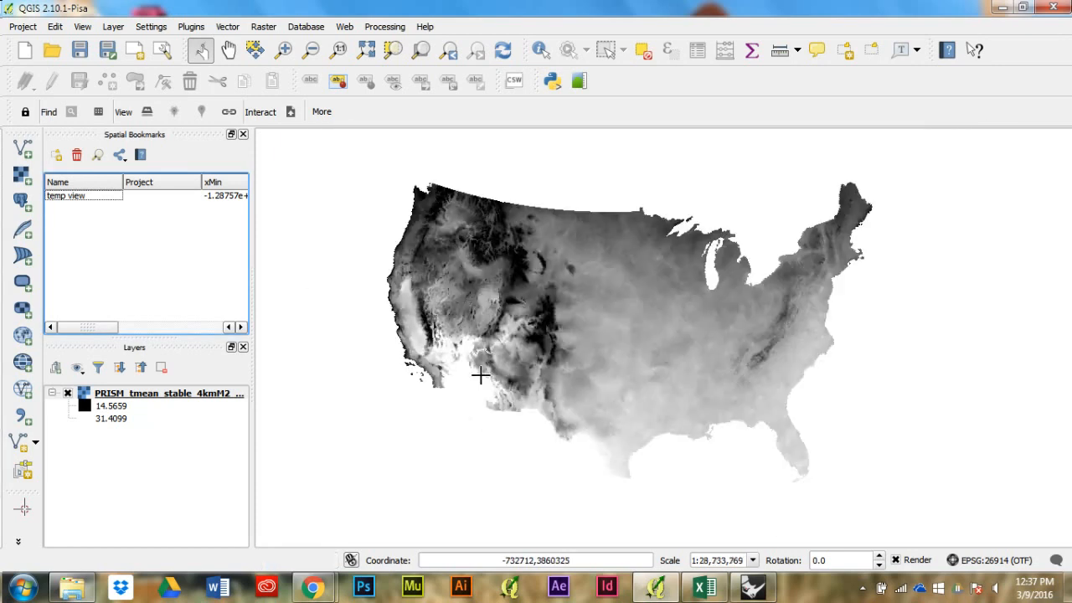
scroll(483, 375, up, 1)
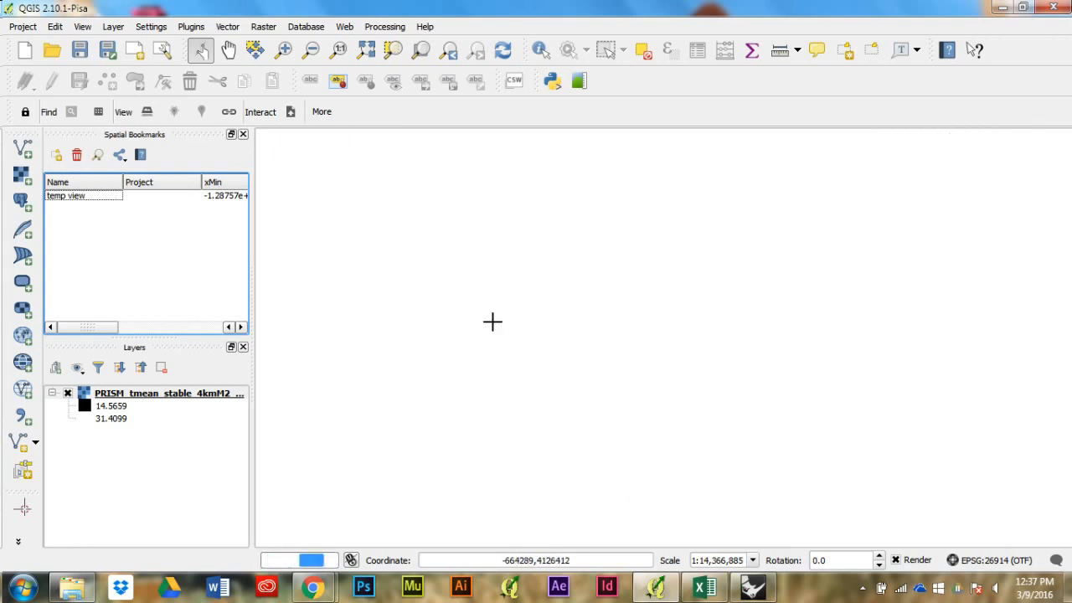
scroll(489, 332, down, 1)
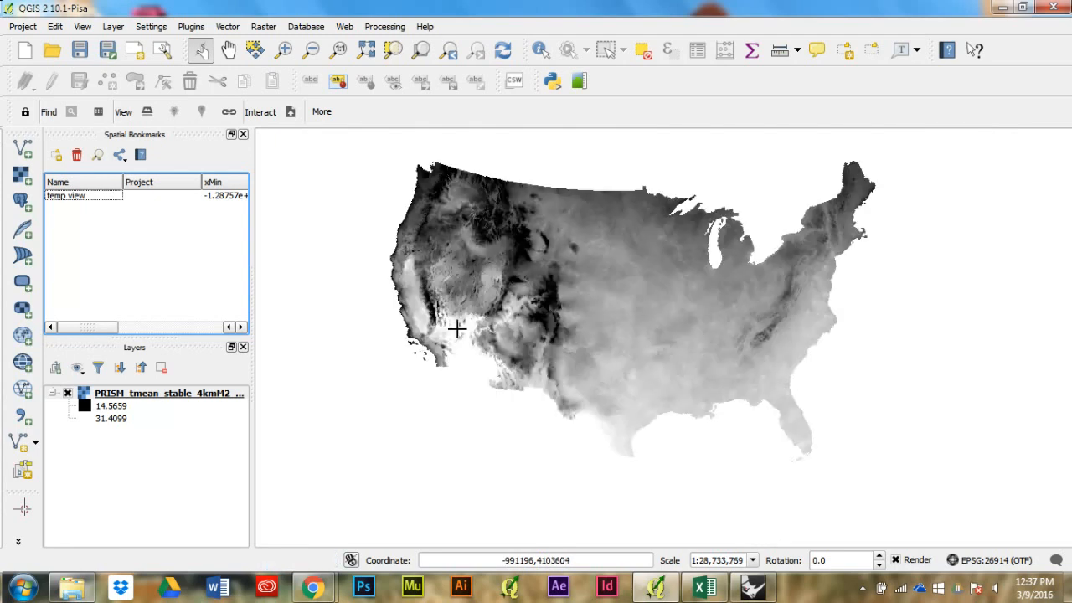
scroll(457, 329, up, 1)
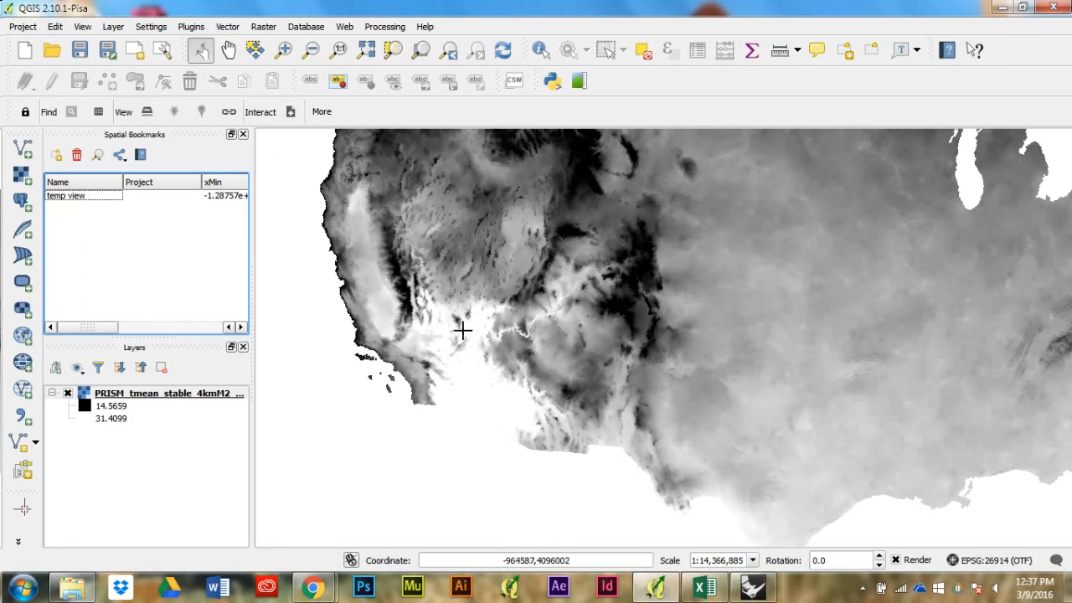
click(135, 394)
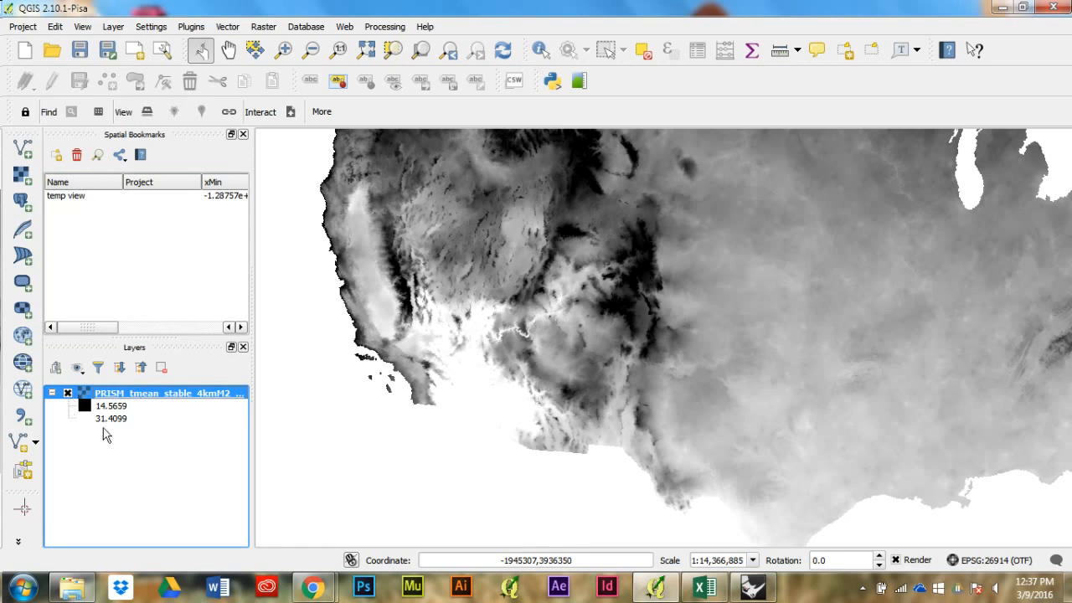
double_click(124, 421)
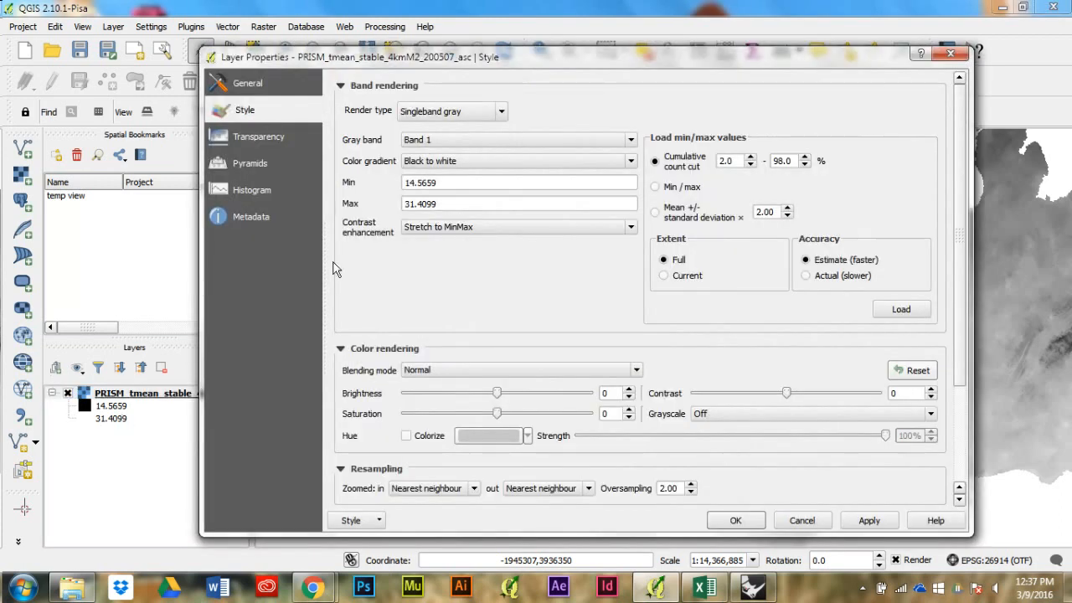
click(426, 115)
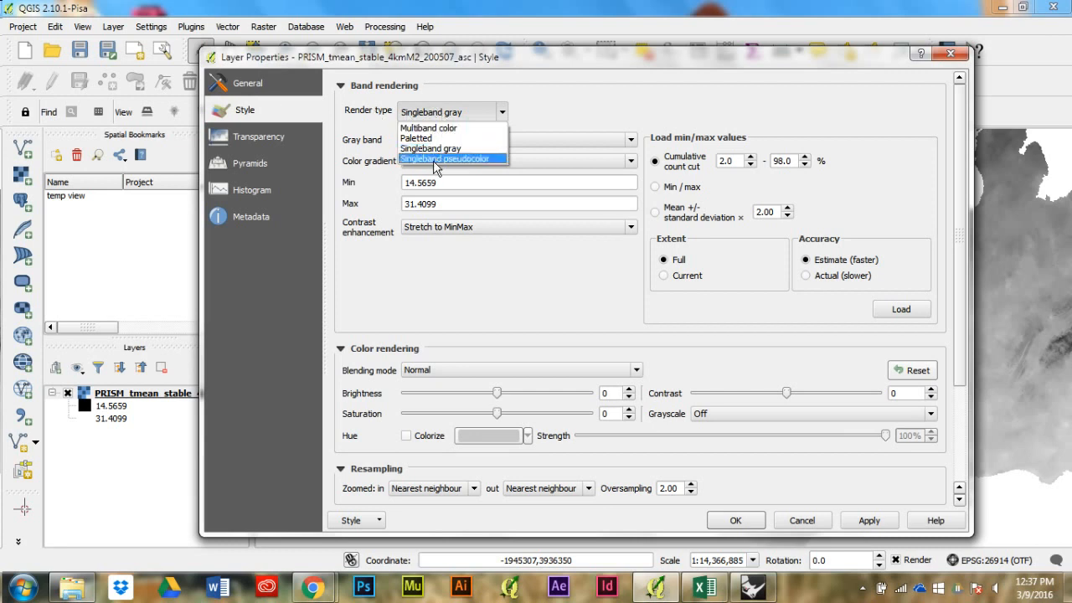
click(437, 159)
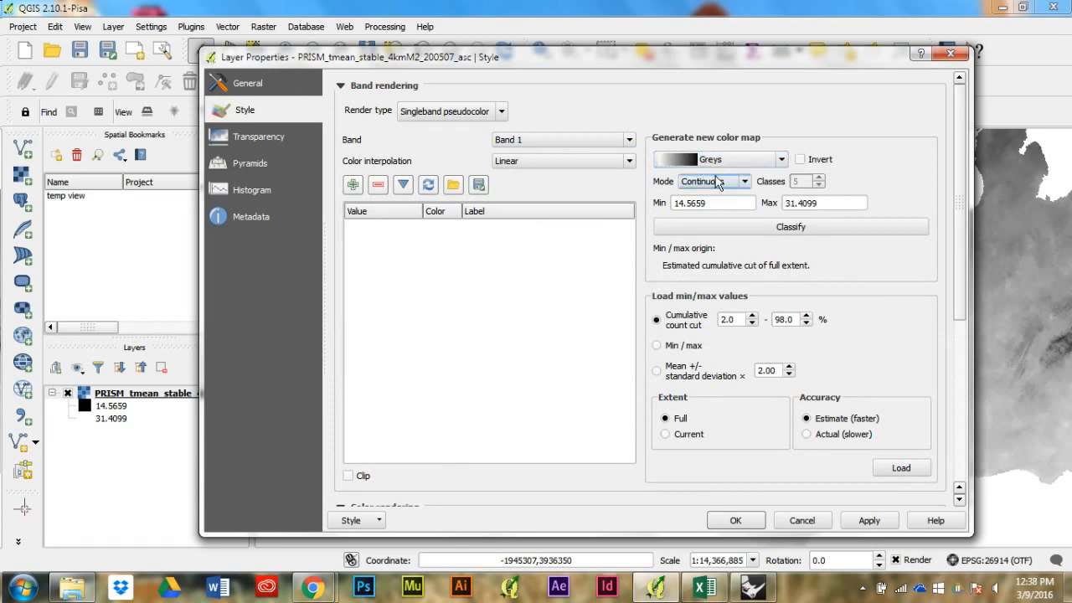
Step: Invert the Greys color map and set its classification mode to Equal interval
click(810, 163)
click(695, 183)
click(707, 203)
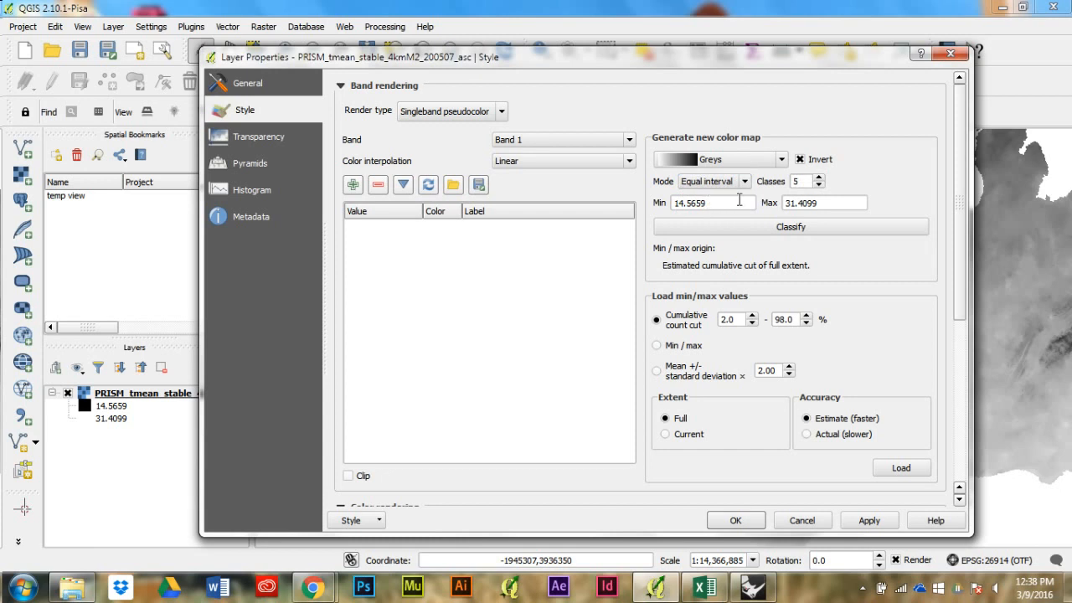
Step: Switch to Chrome and search the web for "fahrenheit to celsius" in a new tab
mouse_move(312, 589)
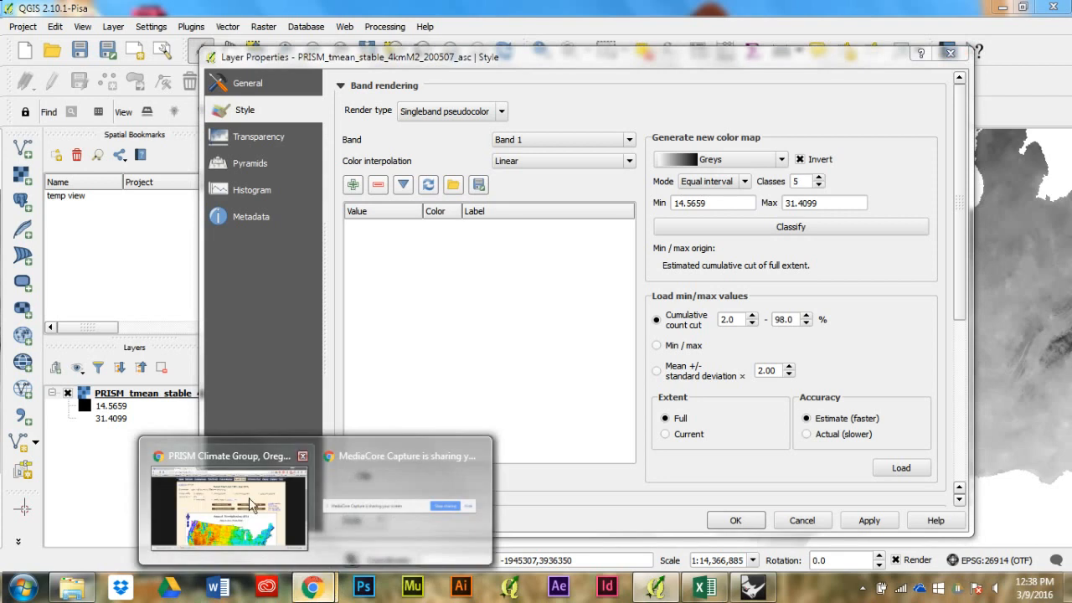
click(244, 496)
click(326, 11)
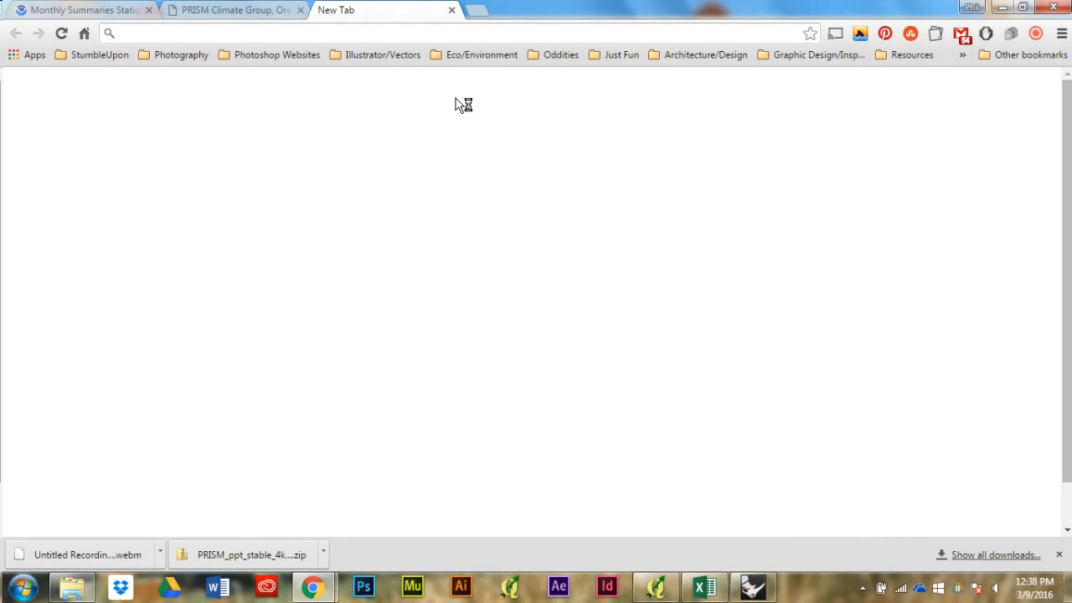
text(fahrenh)
key(Down)
key(Down)
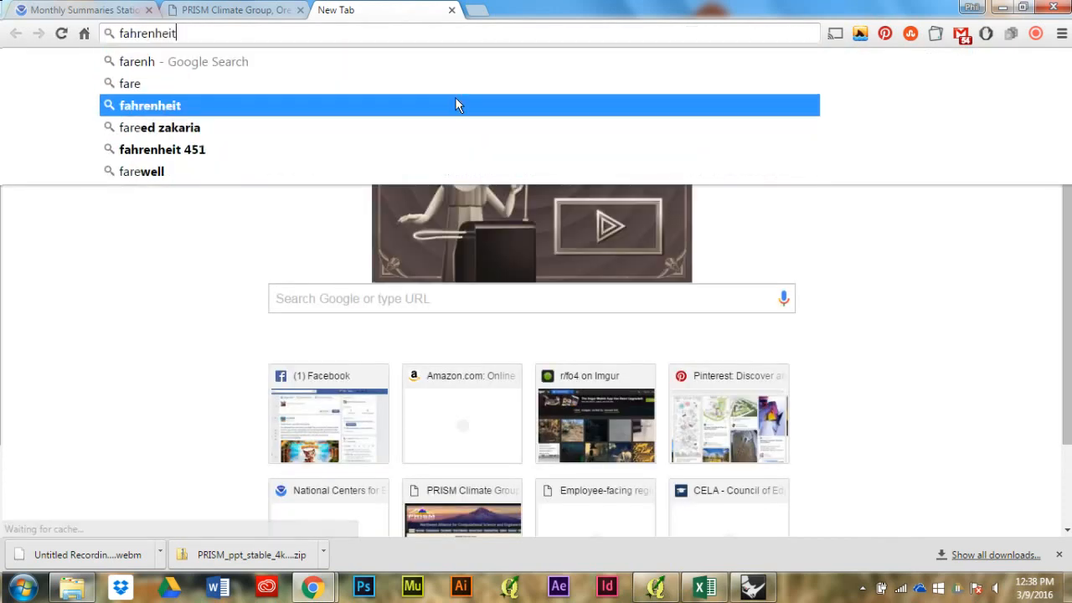
text(to cel)
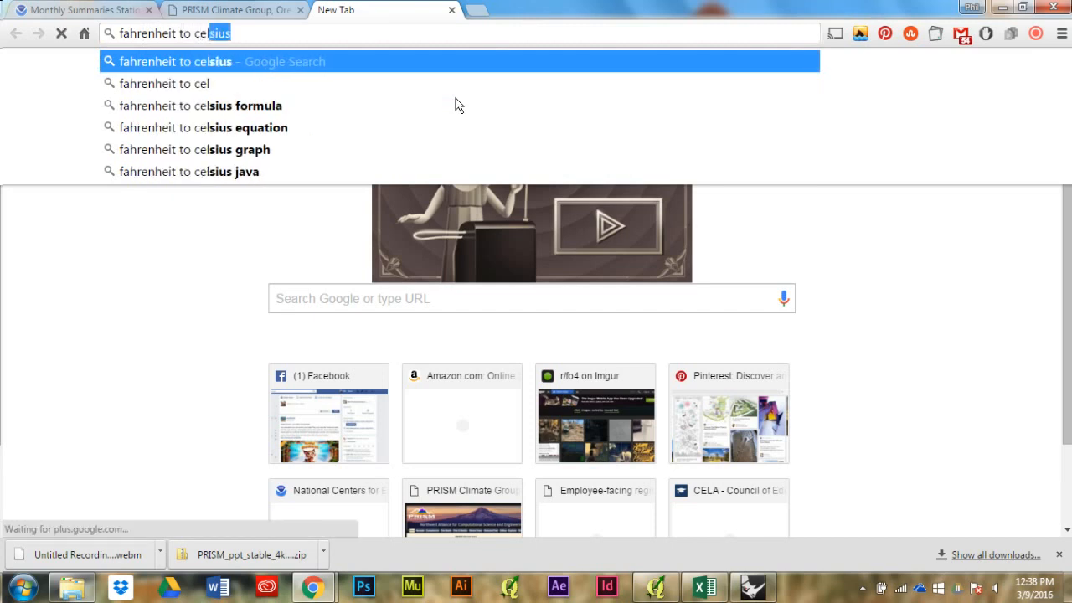
key(Return)
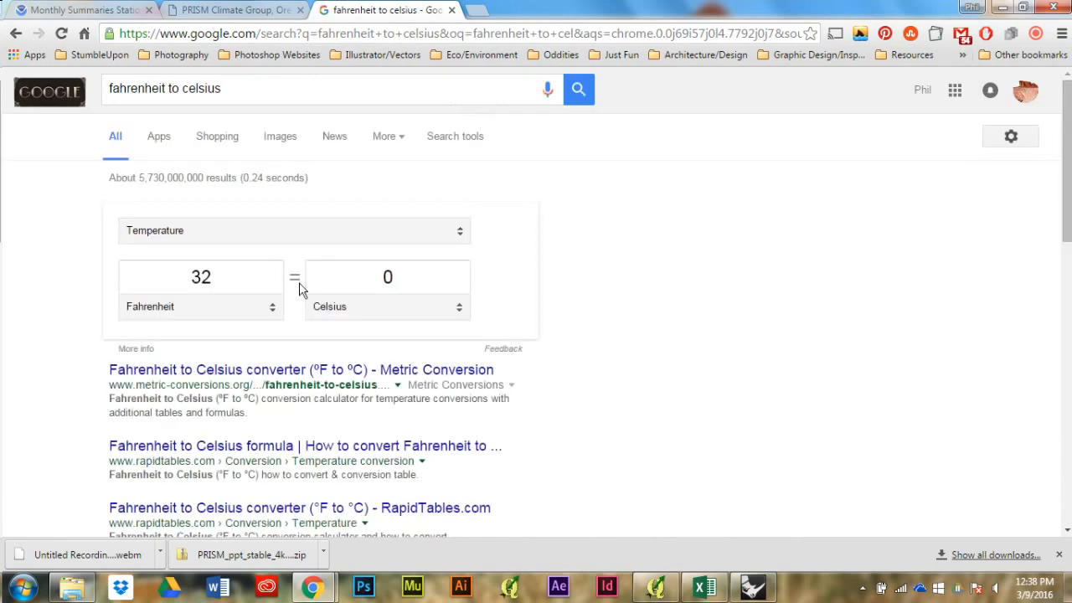
Step: Convert 90 degrees Fahrenheit to Celsius in the search page's temperature converter
click(263, 275)
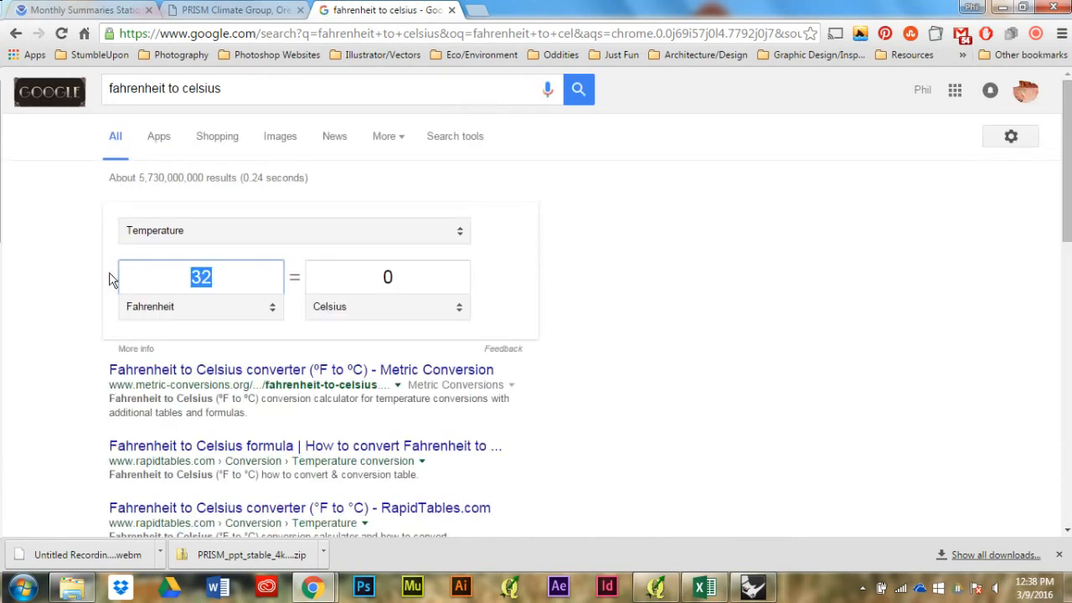
text(90)
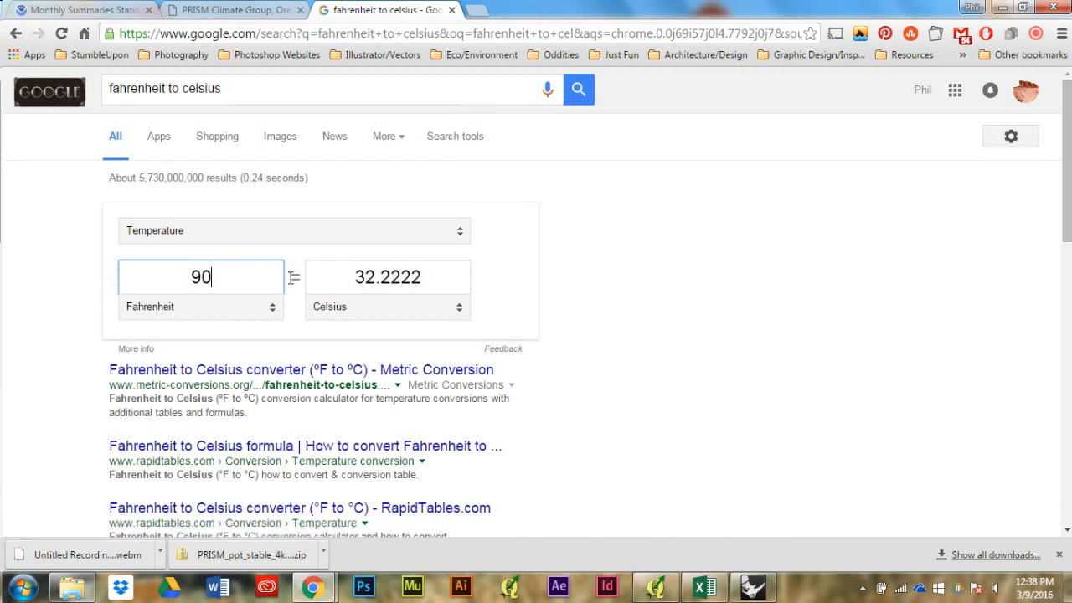
drag(232, 286, 136, 274)
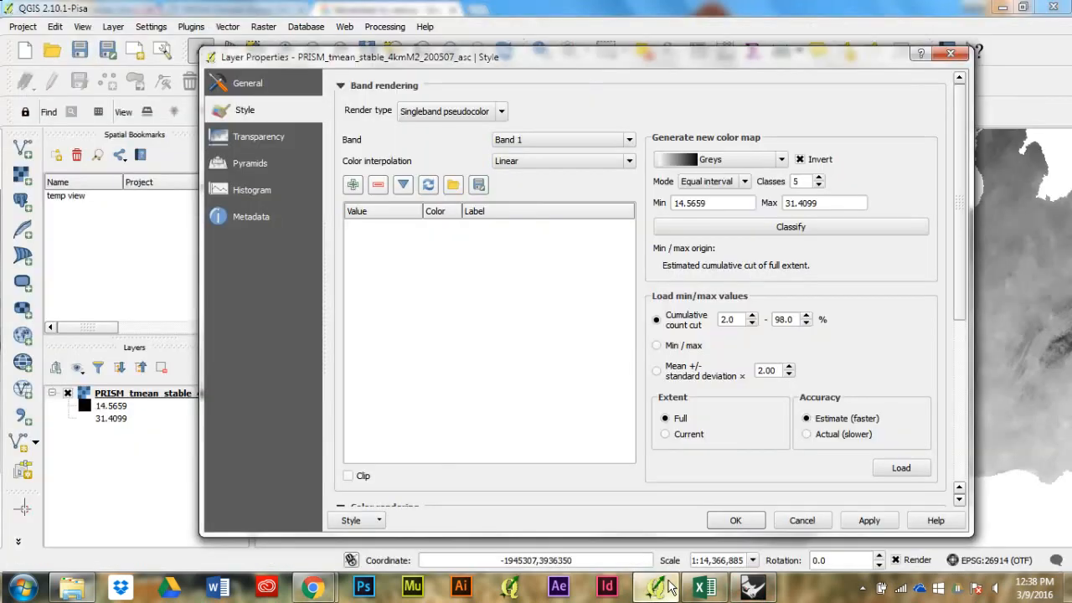
Step: Switch back to QGIS and set the new color map to 3 classes with a minimum value of 32.22
click(656, 586)
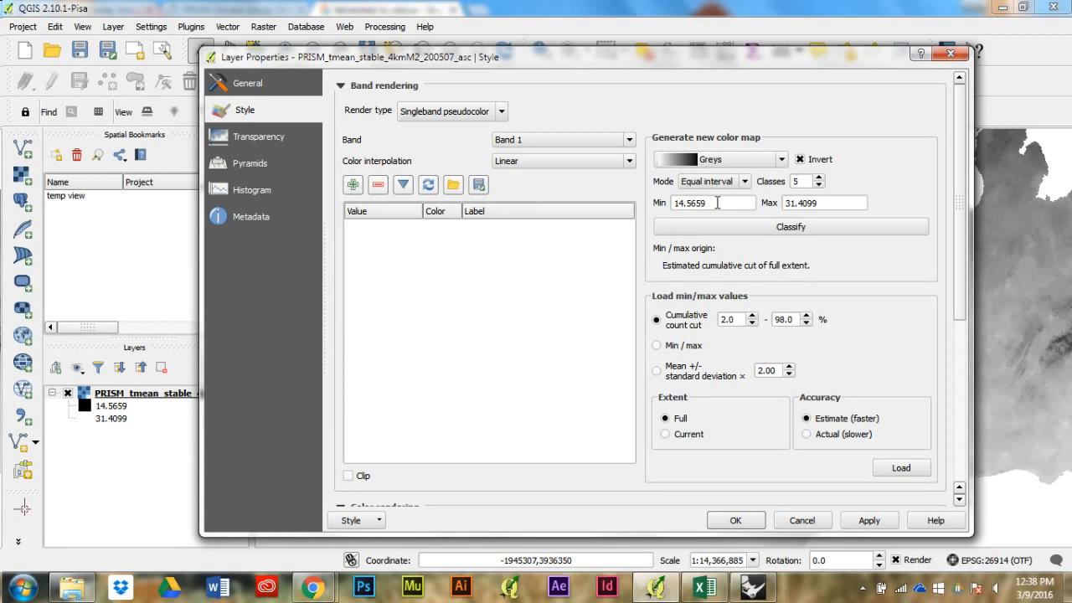
double_click(717, 203)
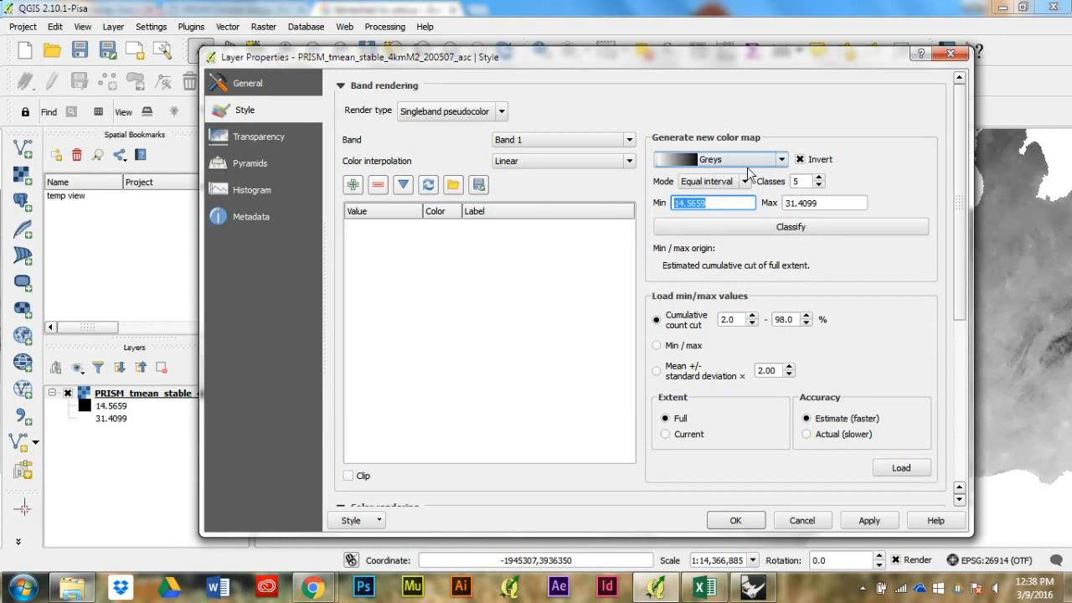
click(819, 186)
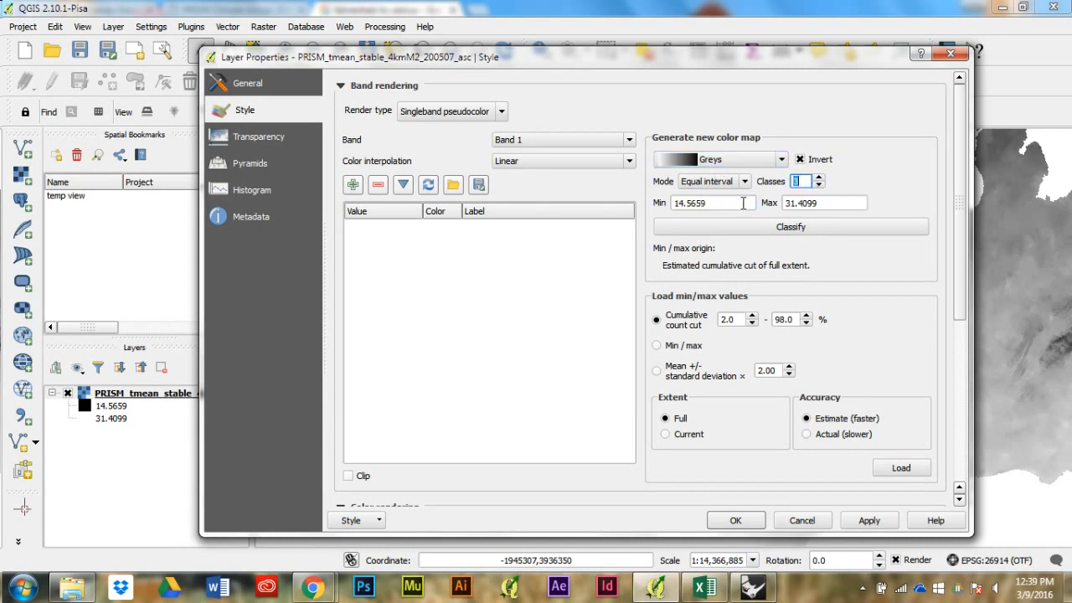
drag(743, 203, 609, 198)
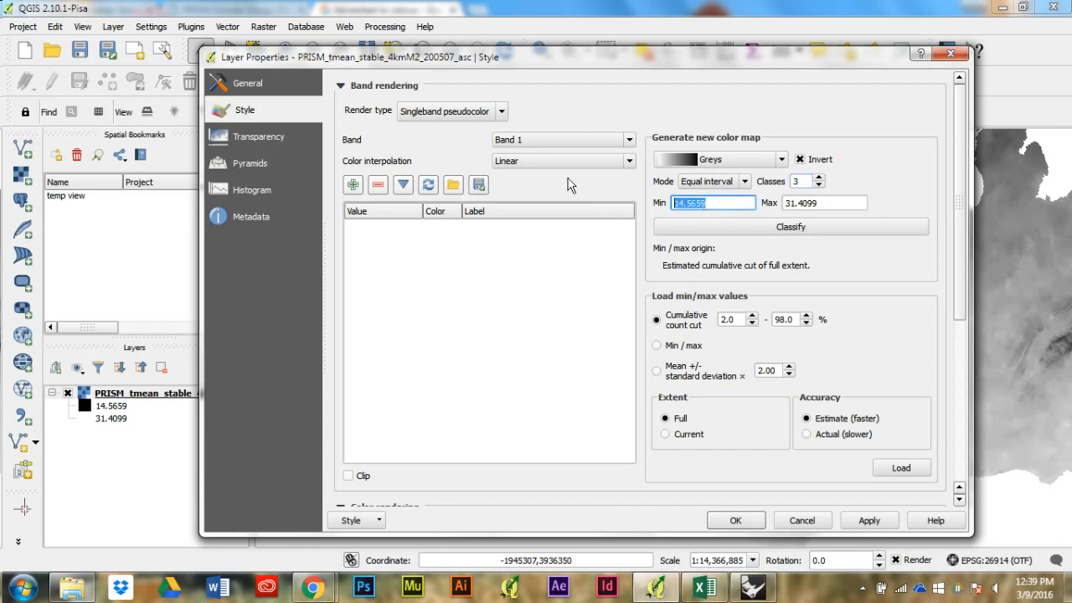
text(0)
key(BackSpace)
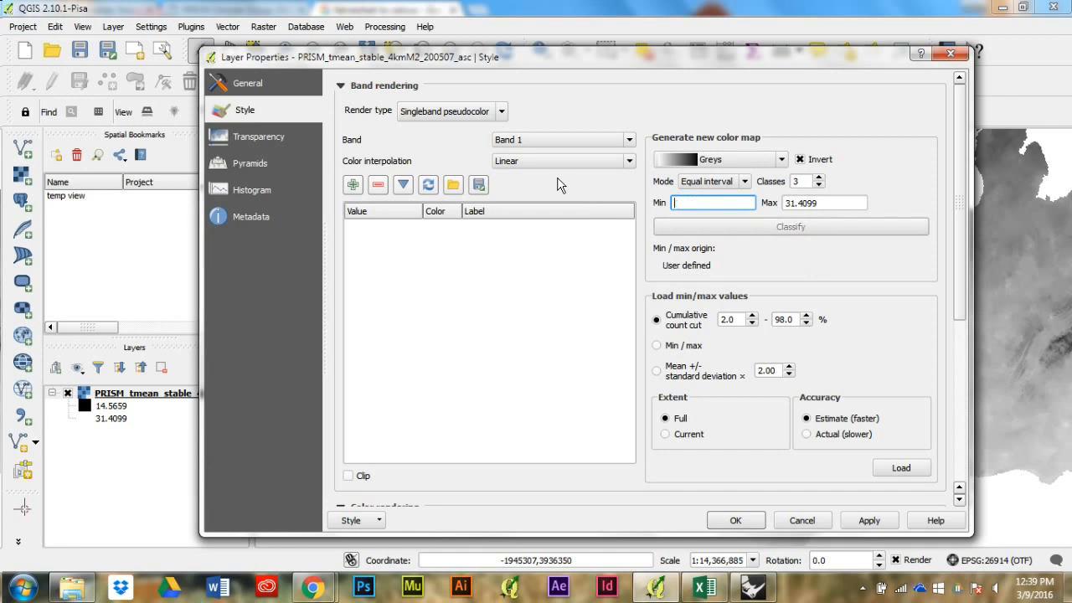
text(32.22)
key(Tab)
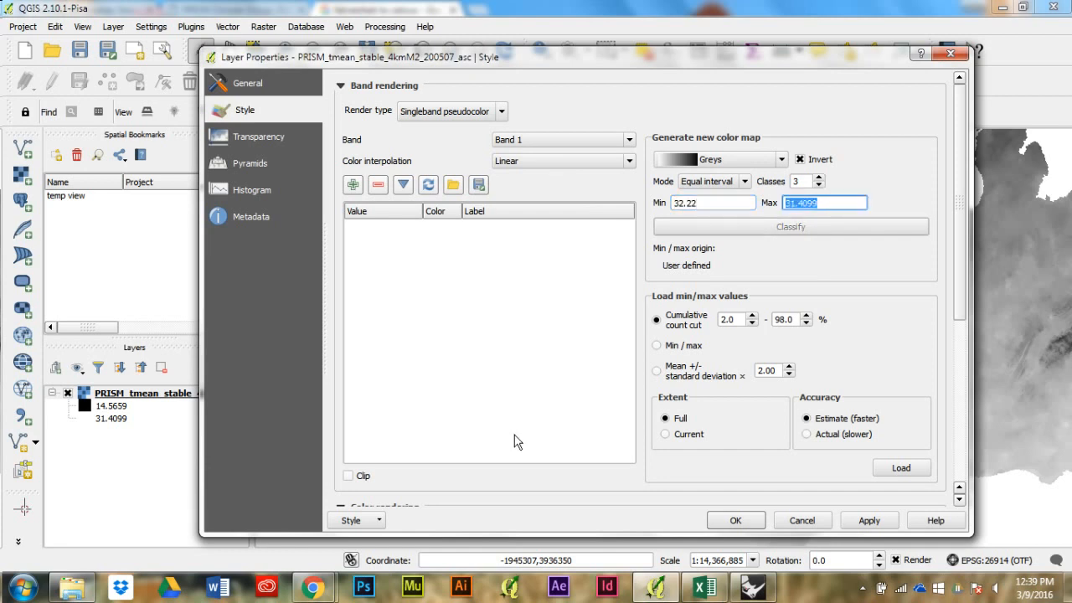
Step: Switch to Chrome and convert 100 degrees Fahrenheit to Celsius in the temperature converter
mouse_move(312, 588)
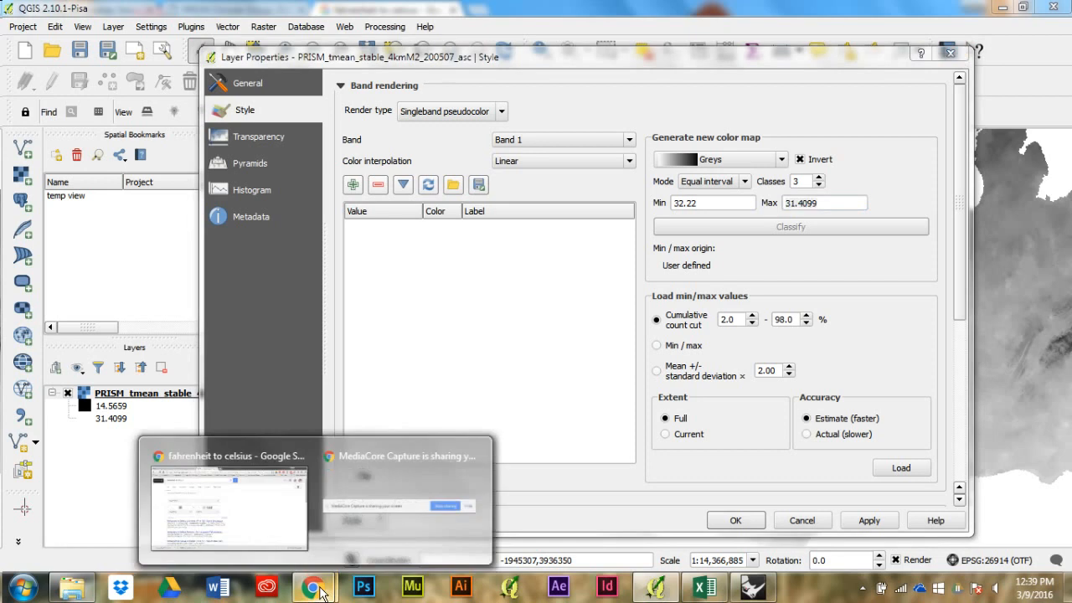
click(256, 508)
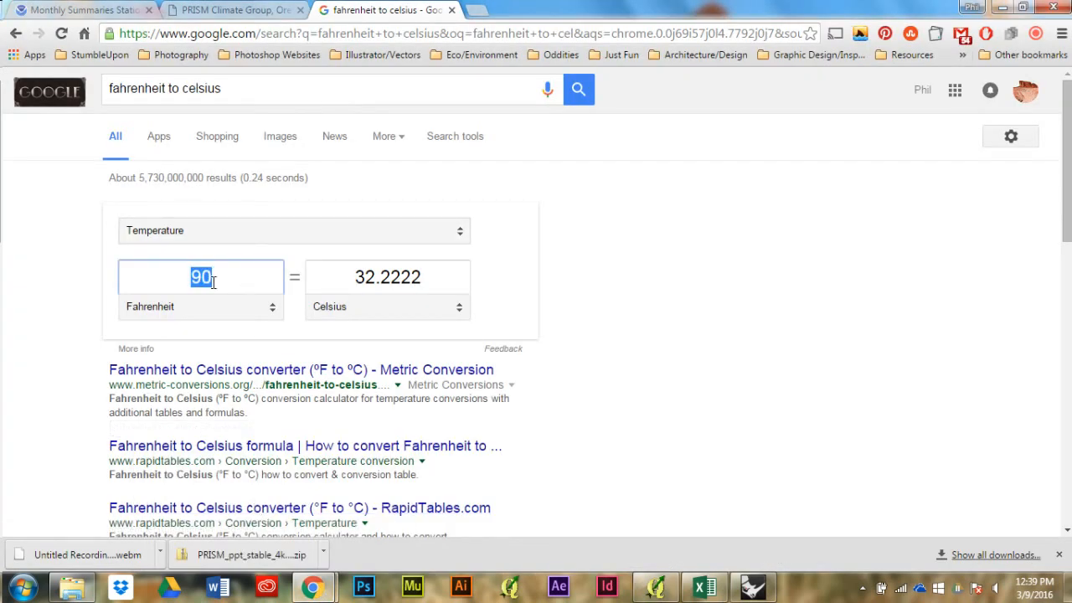
text(100)
key(Tab)
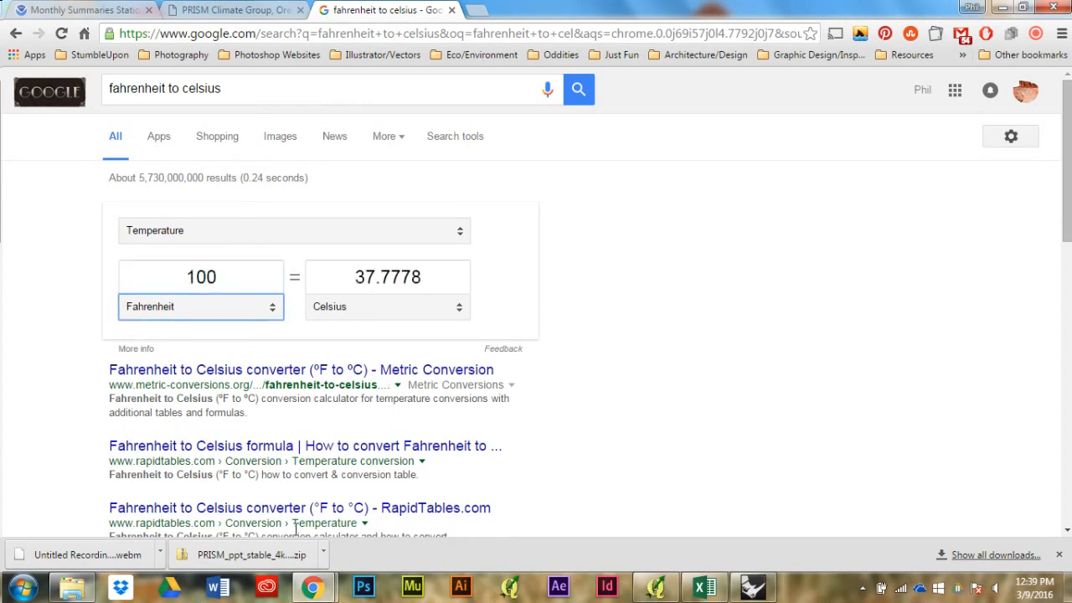
mouse_move(703, 592)
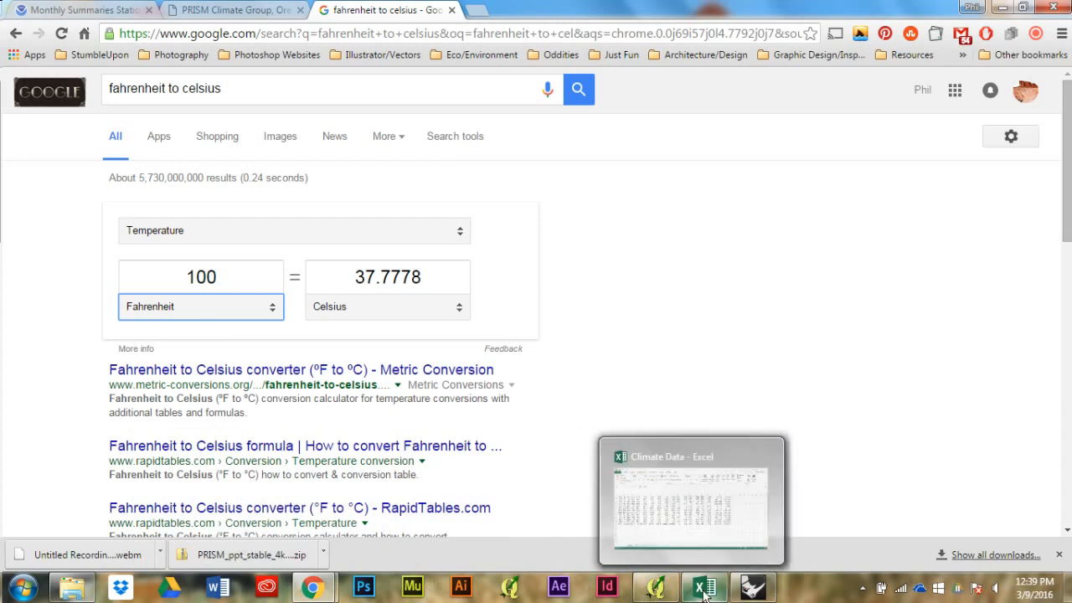
click(704, 592)
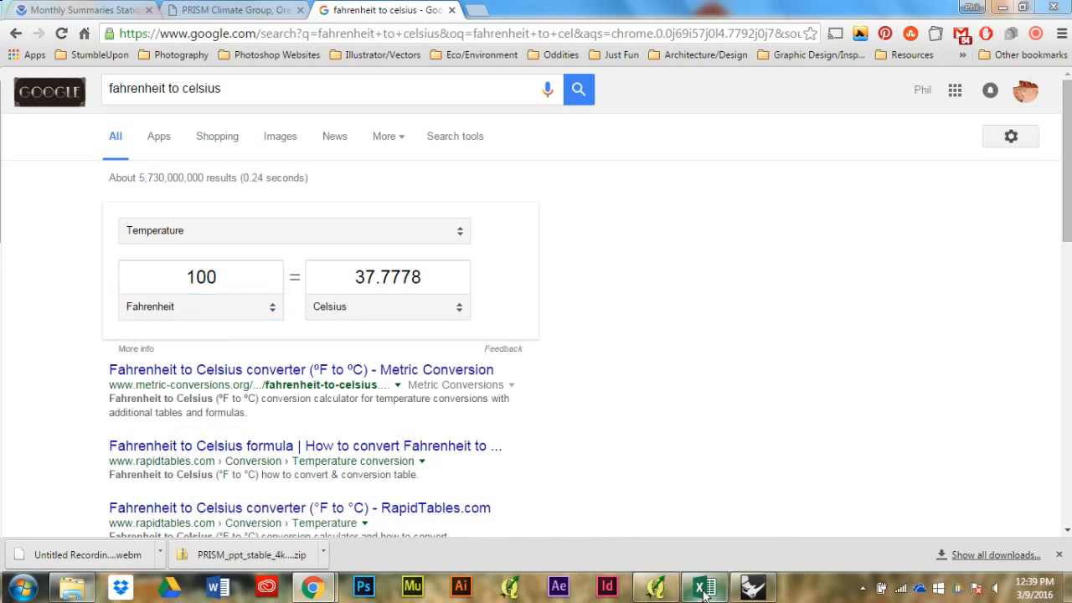
click(361, 276)
key(alt+Tab)
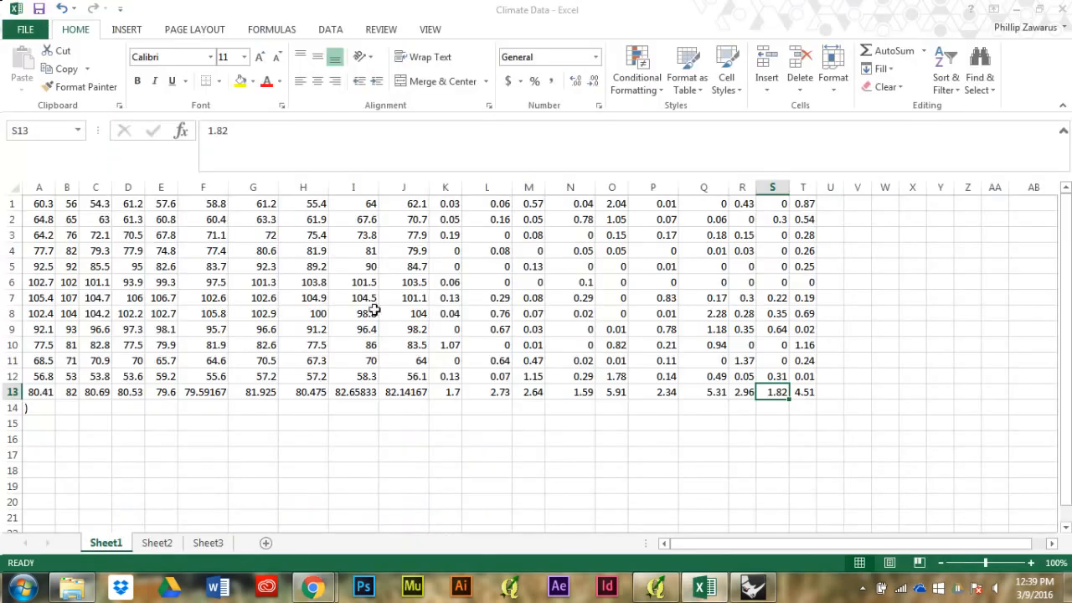
Step: Switch back to QGIS and set the color map's maximum value to 37.77
click(656, 589)
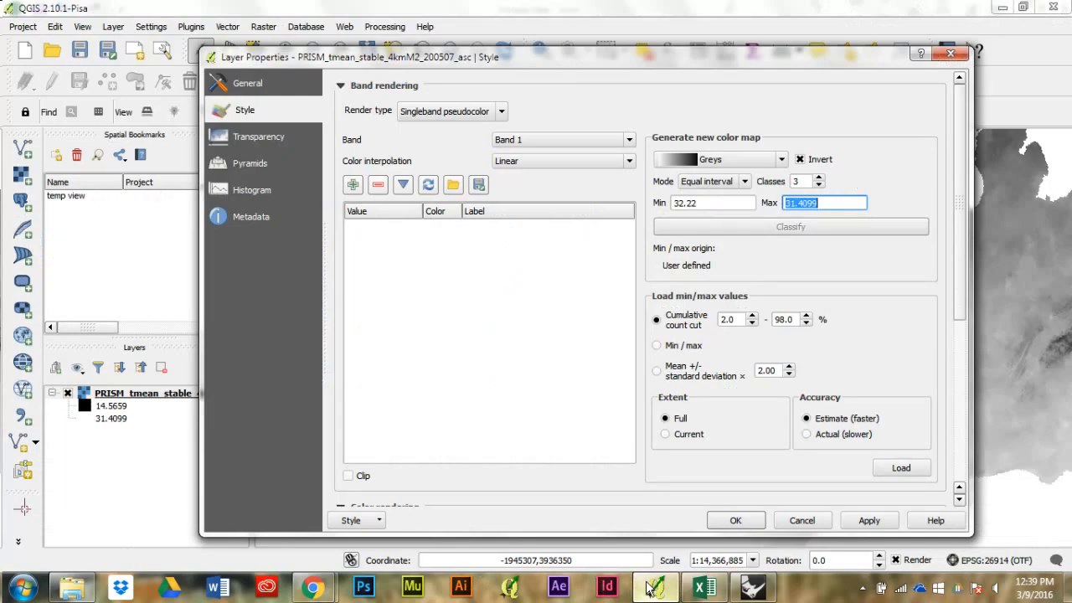
text(37.77)
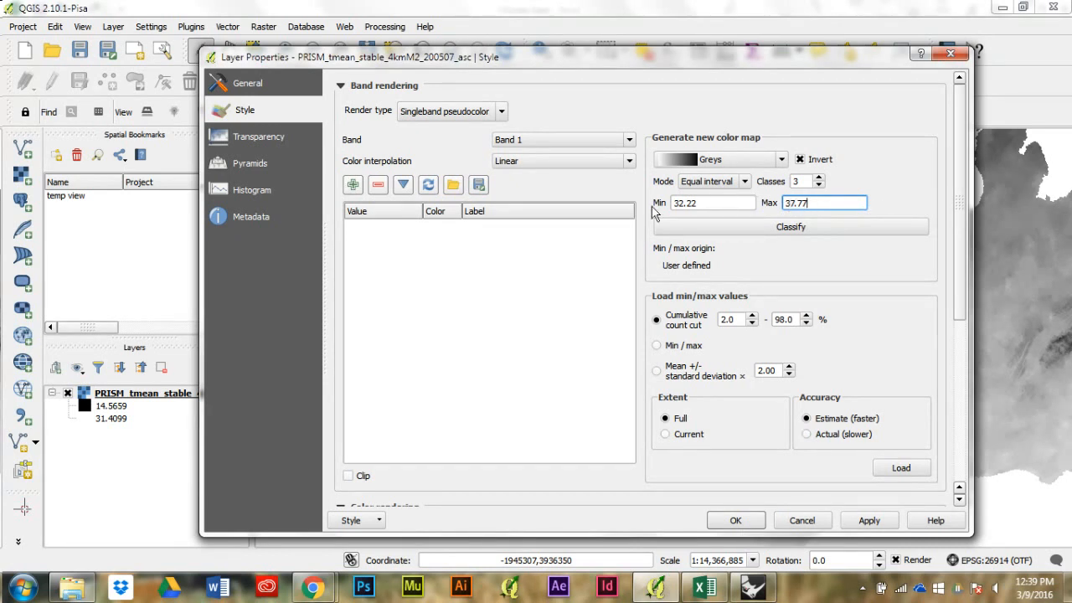
Step: Set the color map's minimum value to 27 and classify the temperature band
double_click(700, 202)
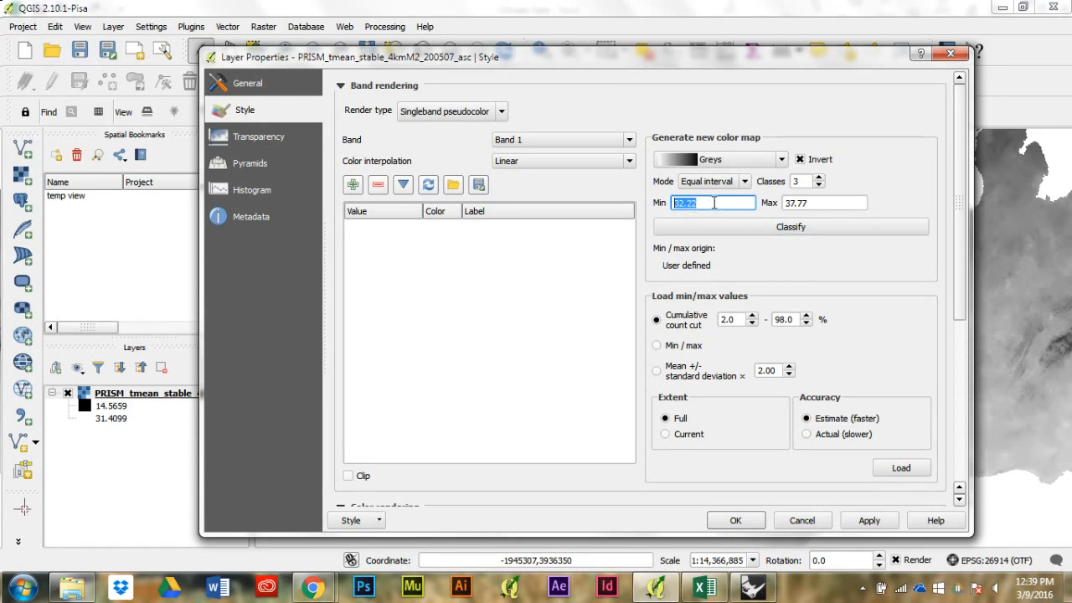
text(27)
click(779, 229)
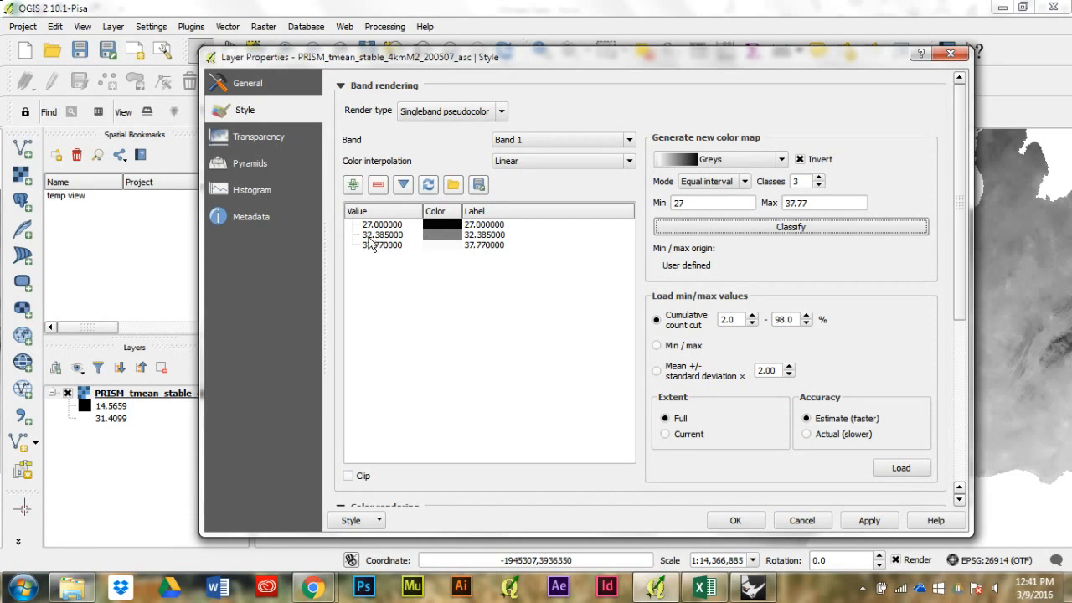
Step: Try picking a different color for the 37.77 class in the color table
click(445, 246)
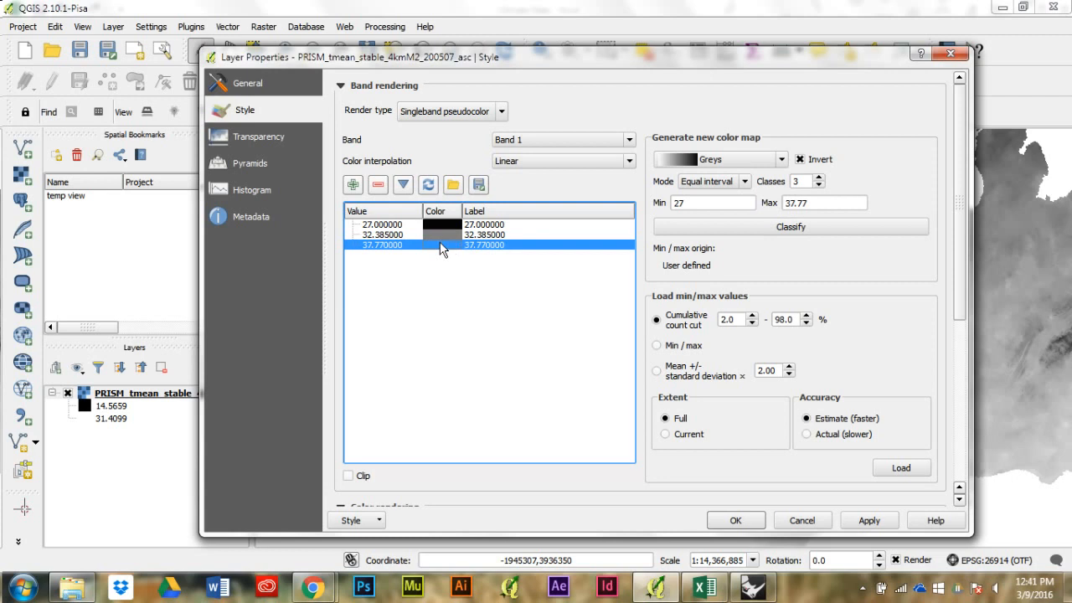
double_click(442, 245)
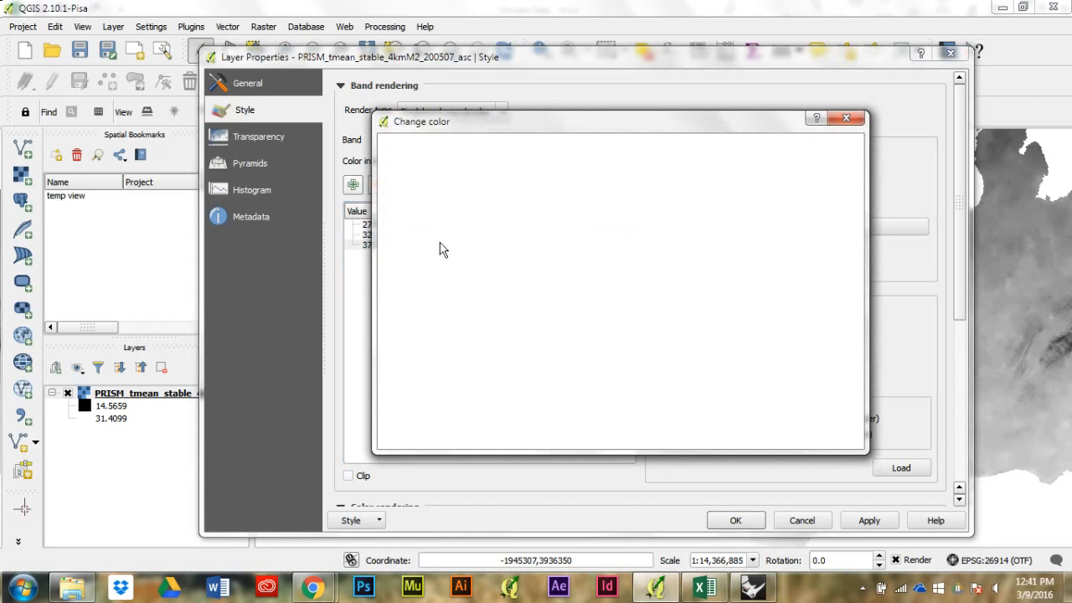
drag(473, 300, 436, 362)
click(742, 430)
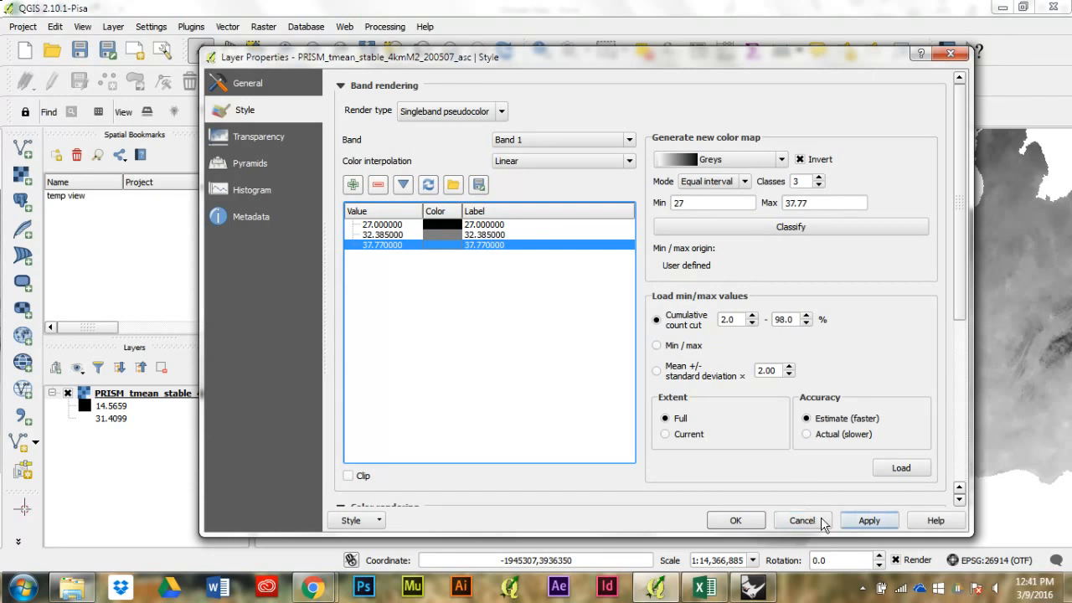
Step: Apply the three-class style to the PRISM temperature layer and inspect the southwestern United States on the map
click(869, 520)
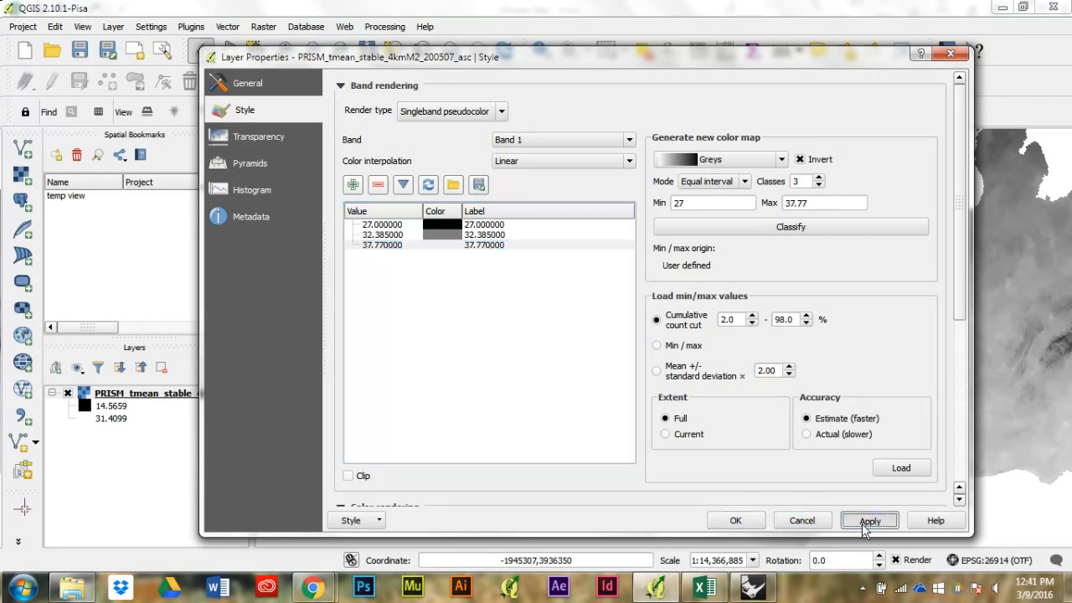
click(742, 522)
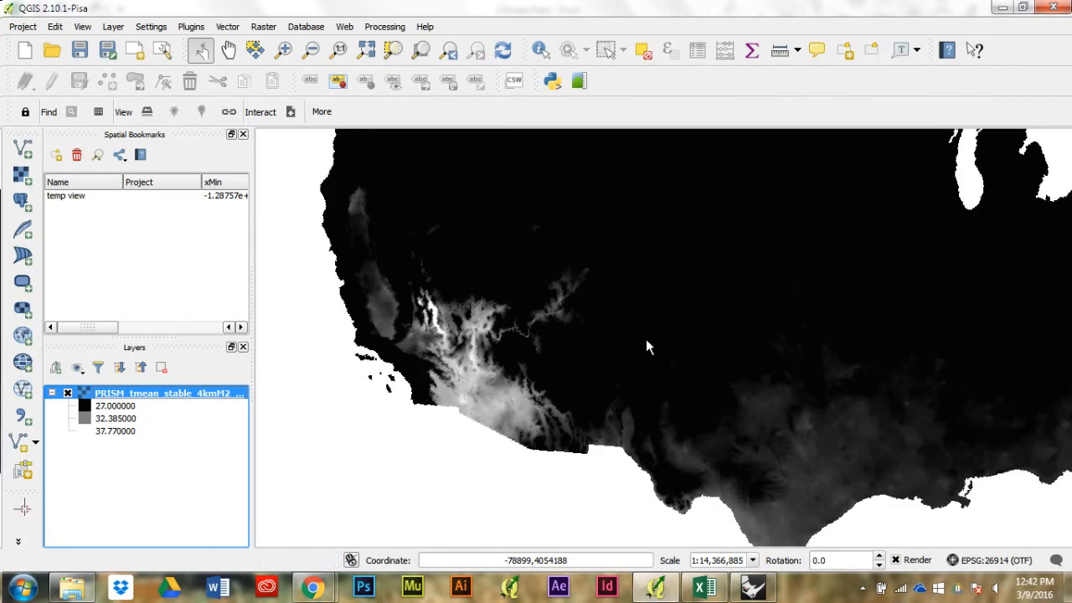
scroll(428, 315, up, 2)
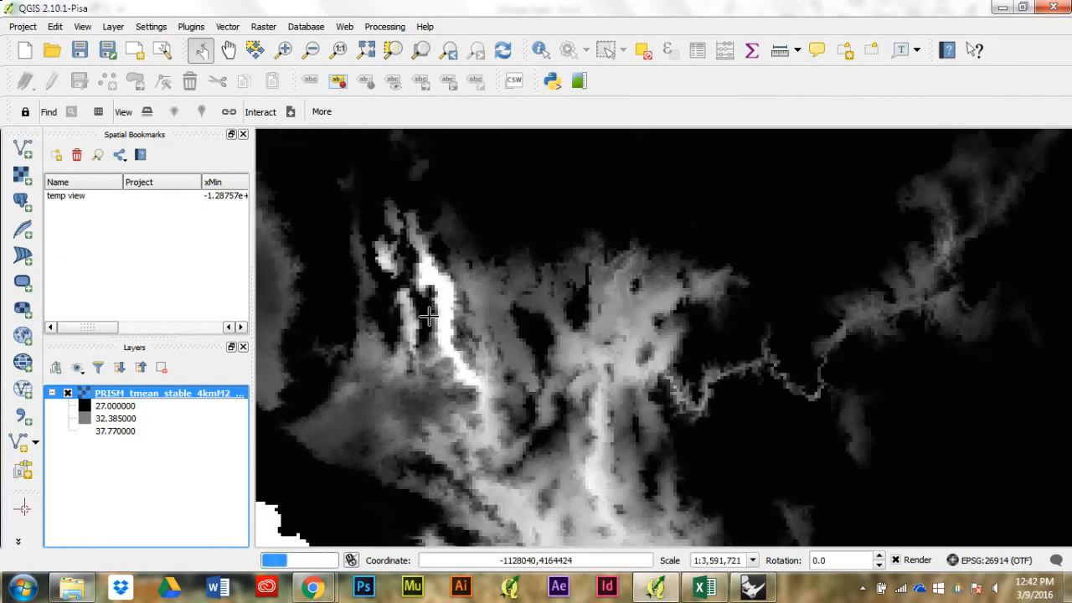
scroll(431, 305, down, 1)
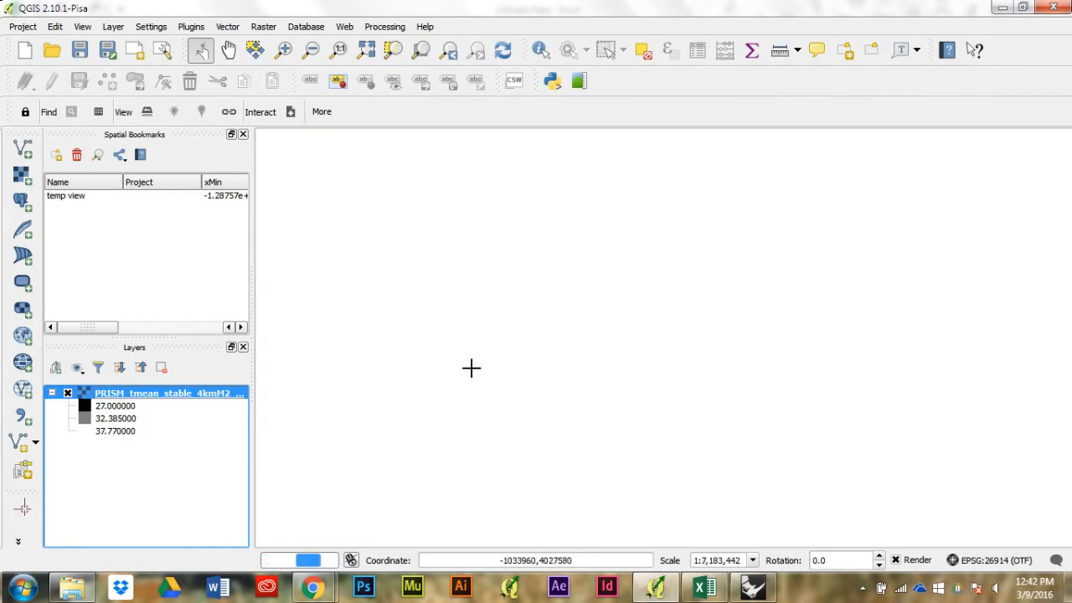
scroll(453, 348, down, 1)
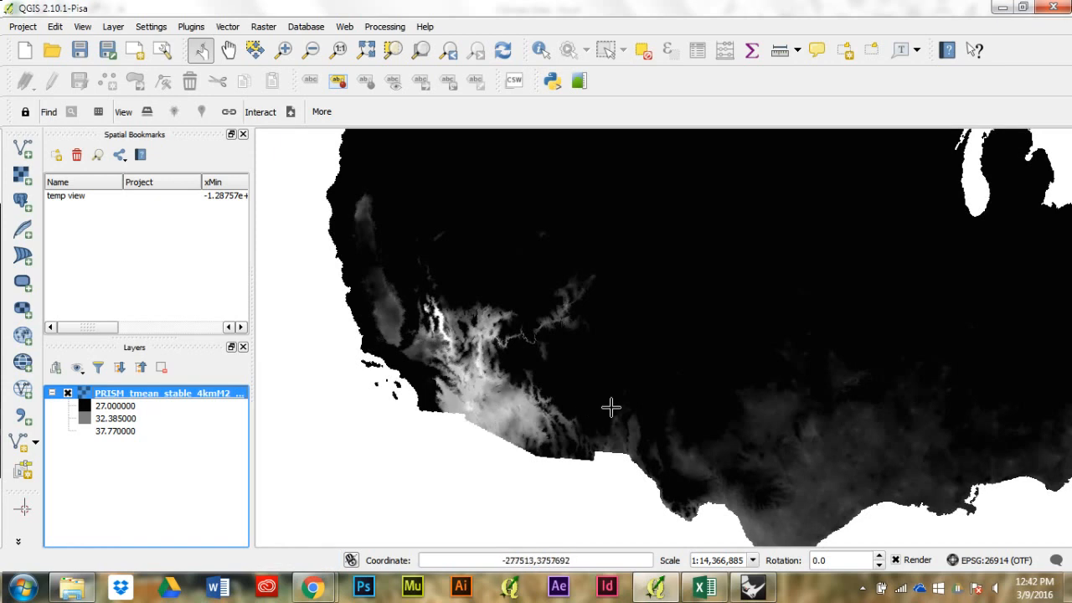
scroll(599, 352, down, 1)
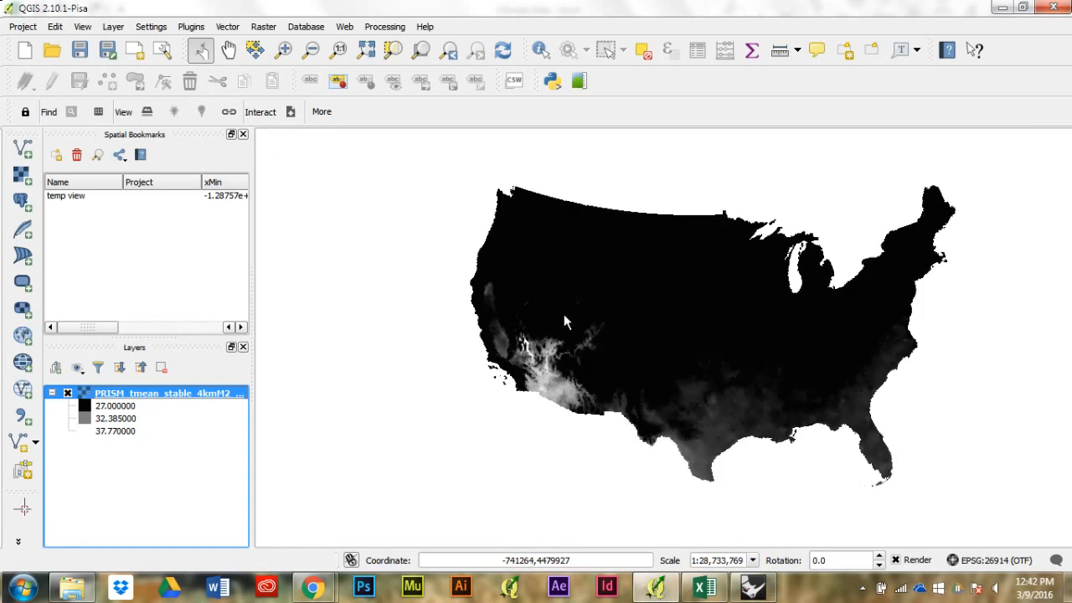
scroll(557, 314, up, 1)
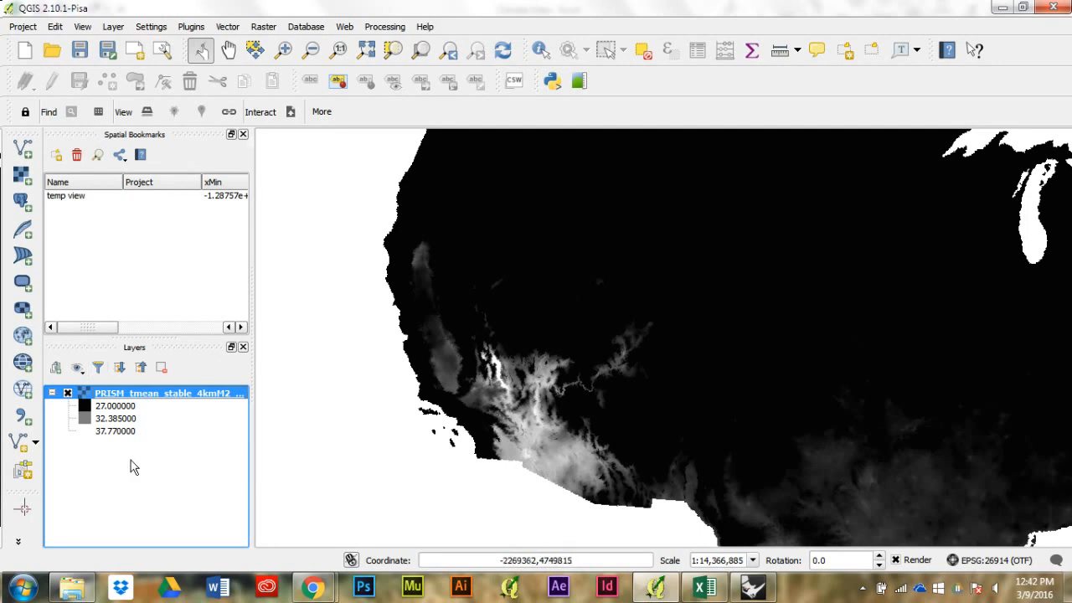
Step: Save the PRISM temperature layer's style as "color palette" in the climate data\national data folder, and accept the layer properties
double_click(143, 396)
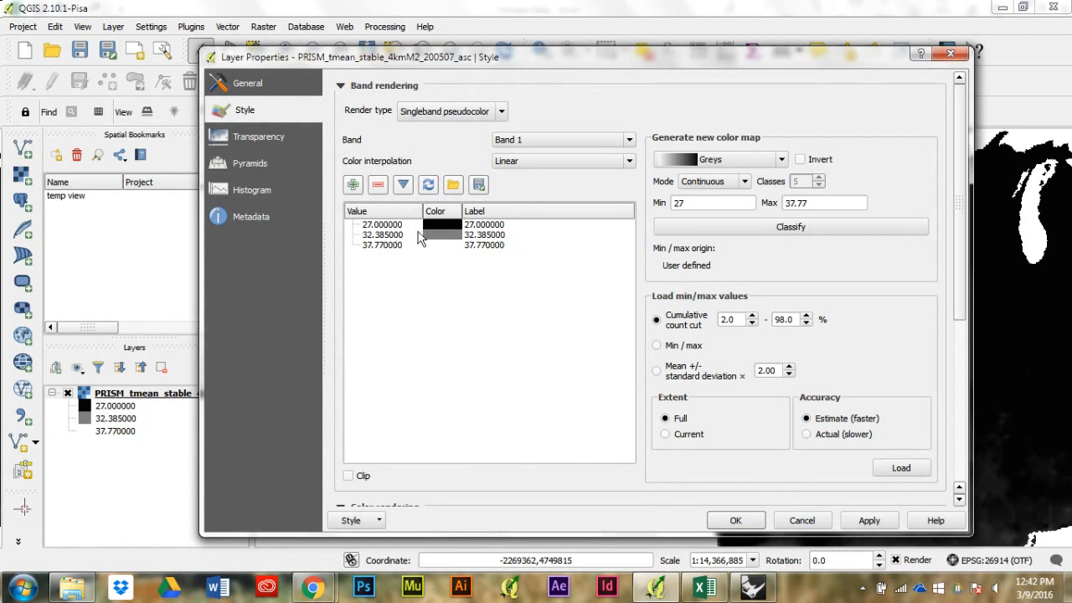
drag(480, 62, 482, 30)
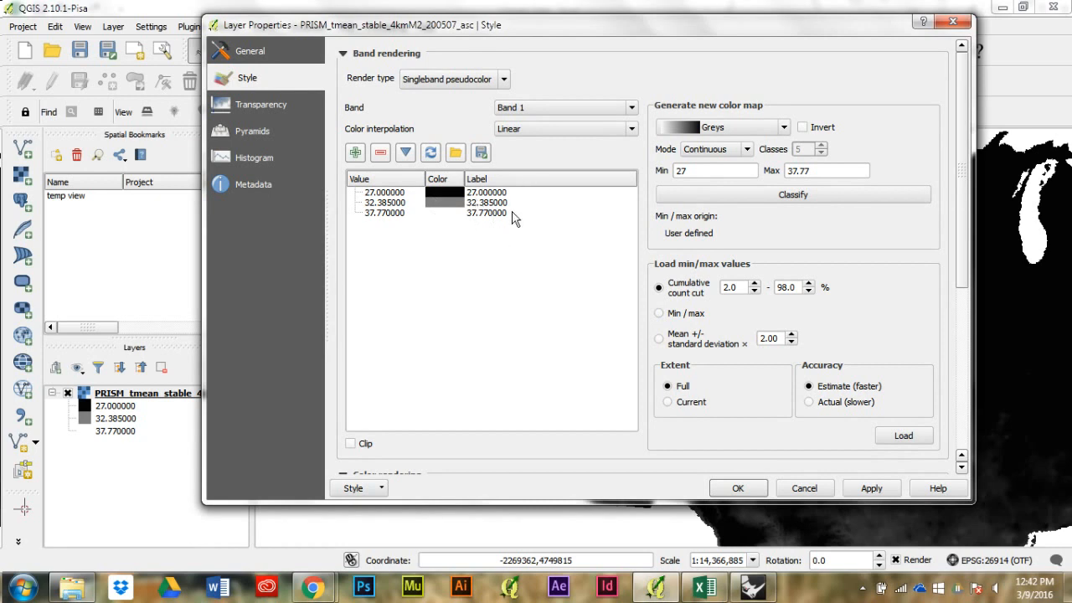
click(374, 490)
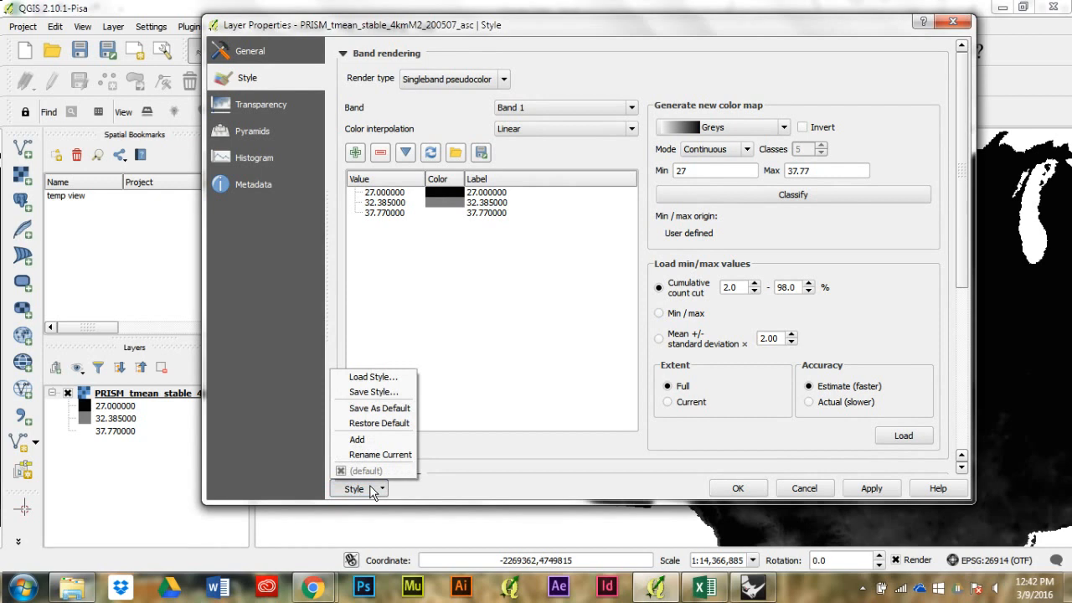
click(378, 403)
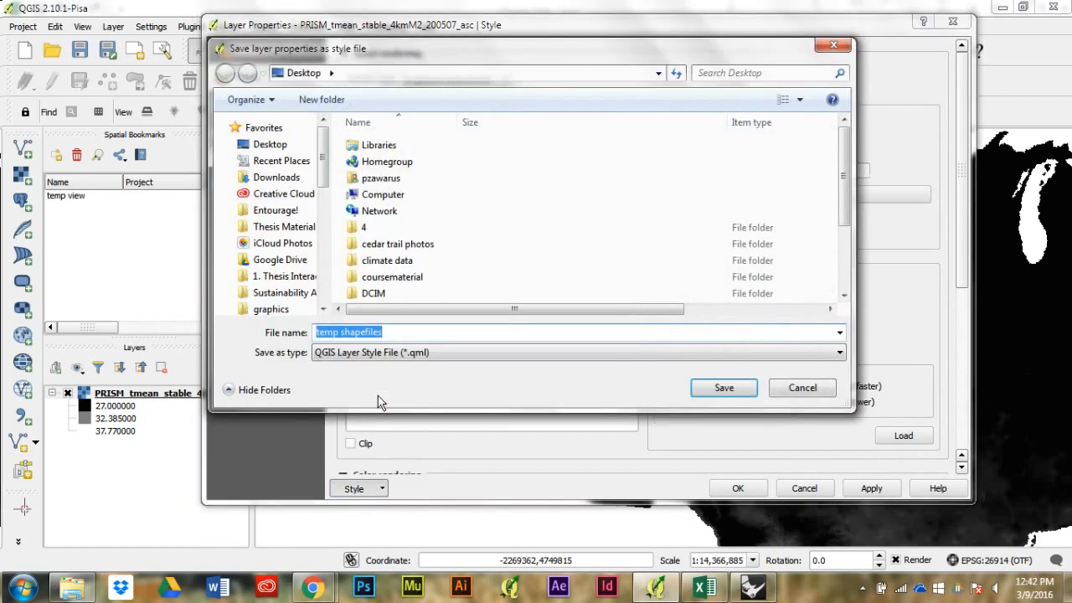
double_click(390, 261)
double_click(412, 162)
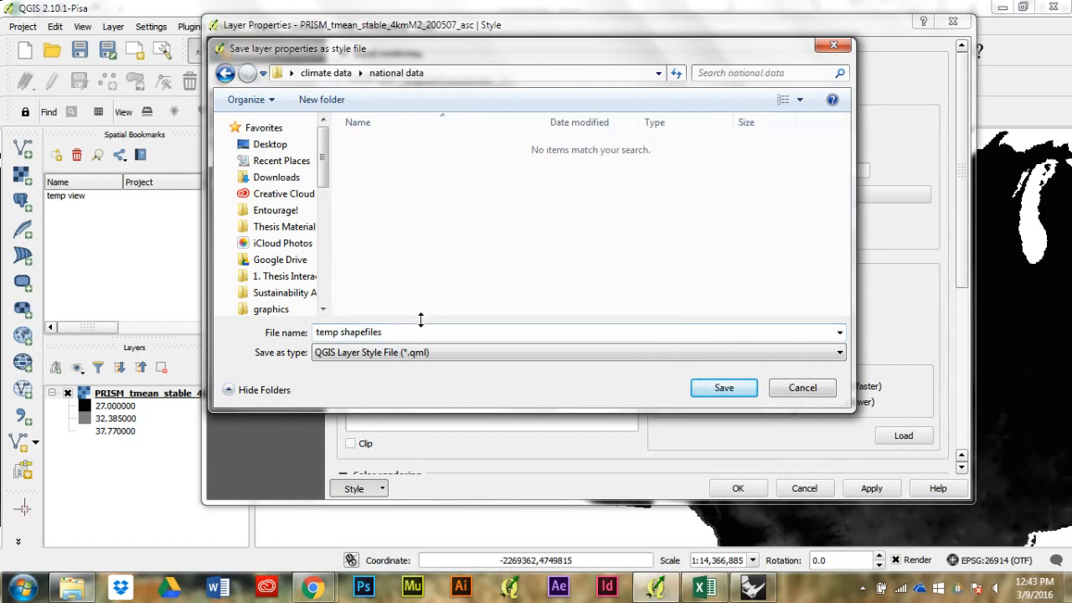
click(424, 331)
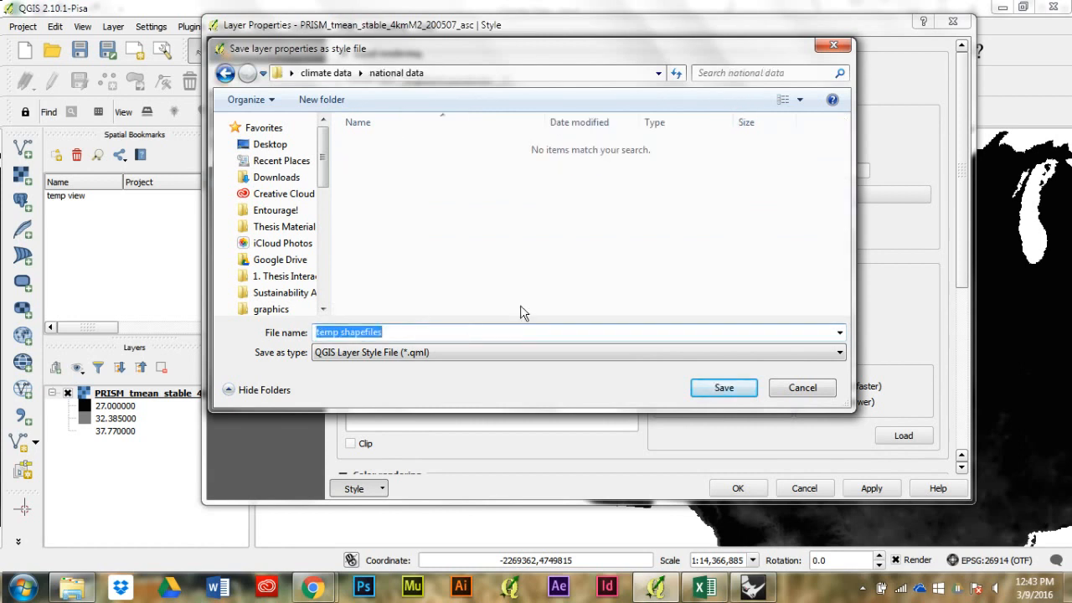
text(color palette)
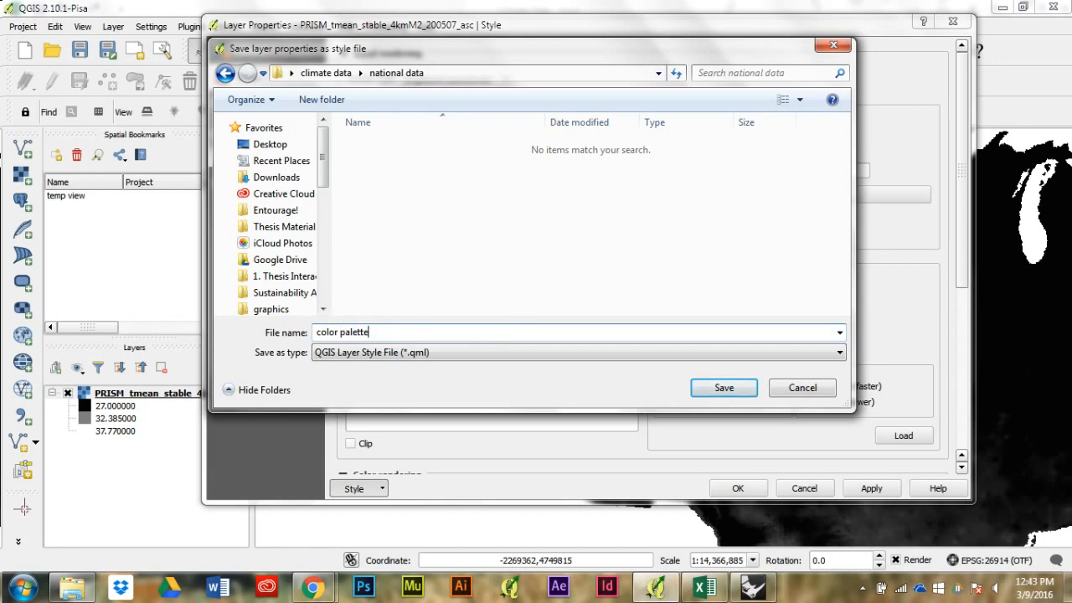
key(Return)
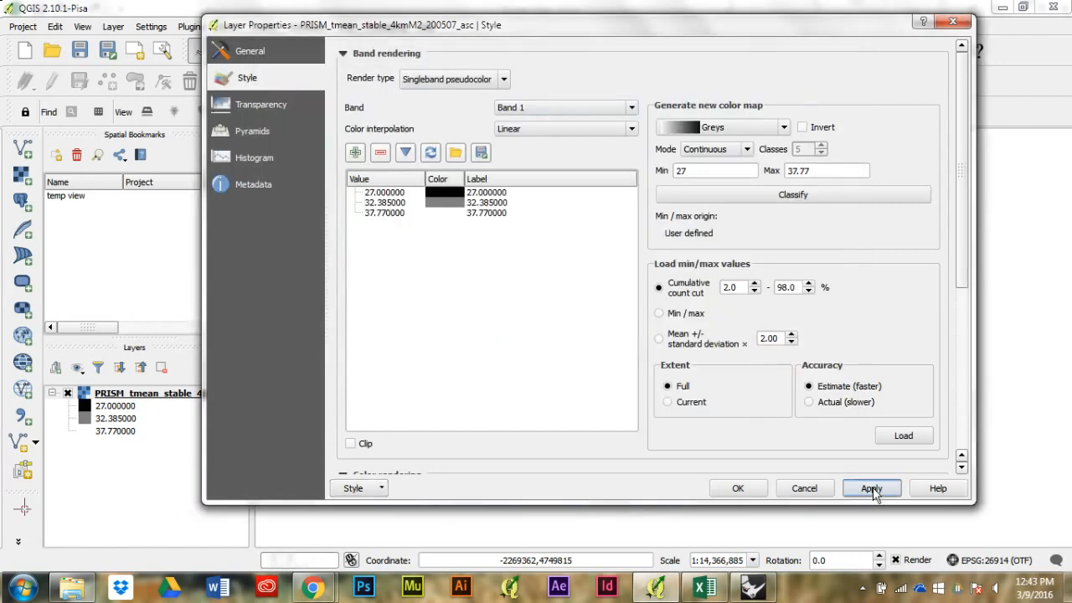
click(740, 490)
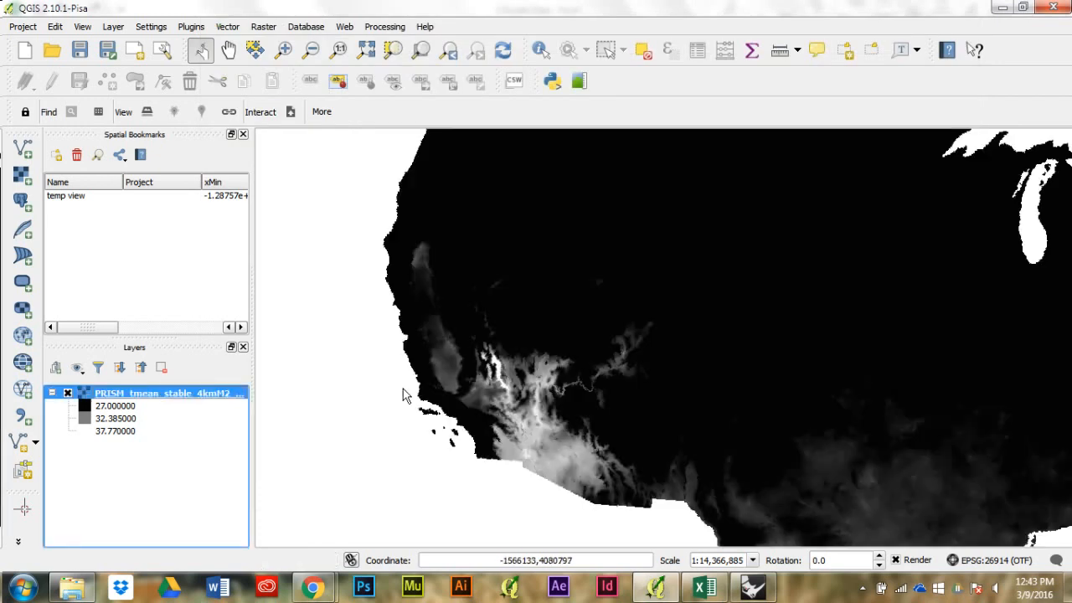
Step: Load color palette.qml from the national data folder into the PRISM temperature layer and apply the style
double_click(159, 399)
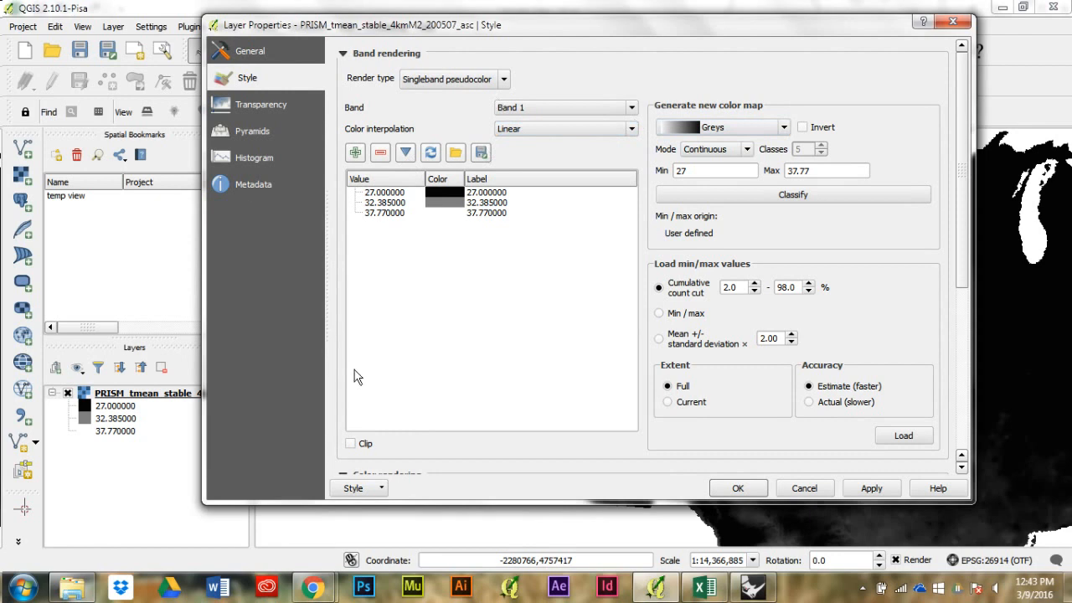
click(355, 488)
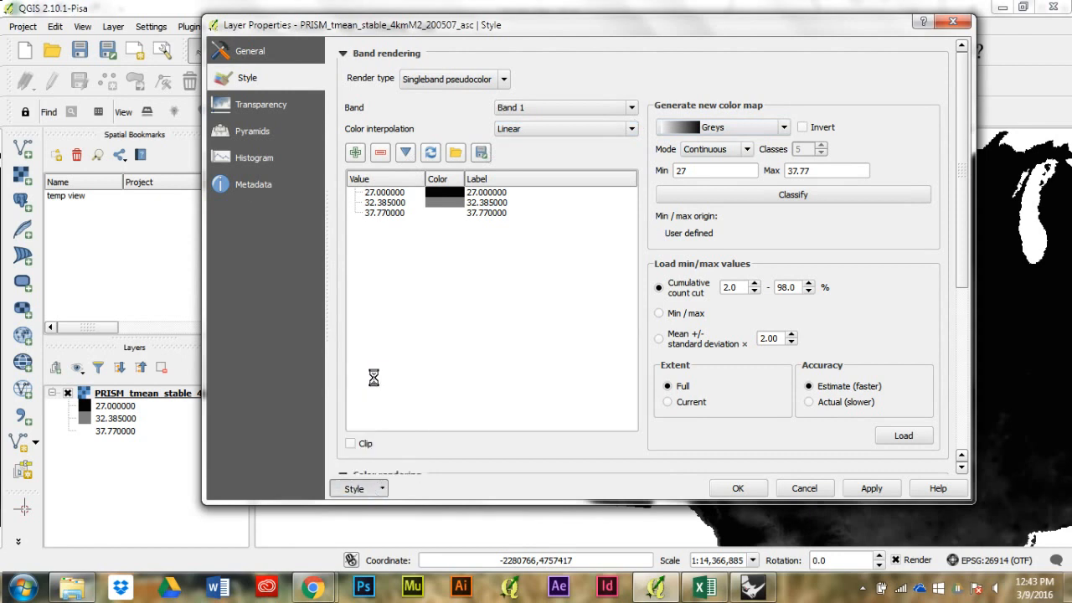
click(374, 383)
click(399, 145)
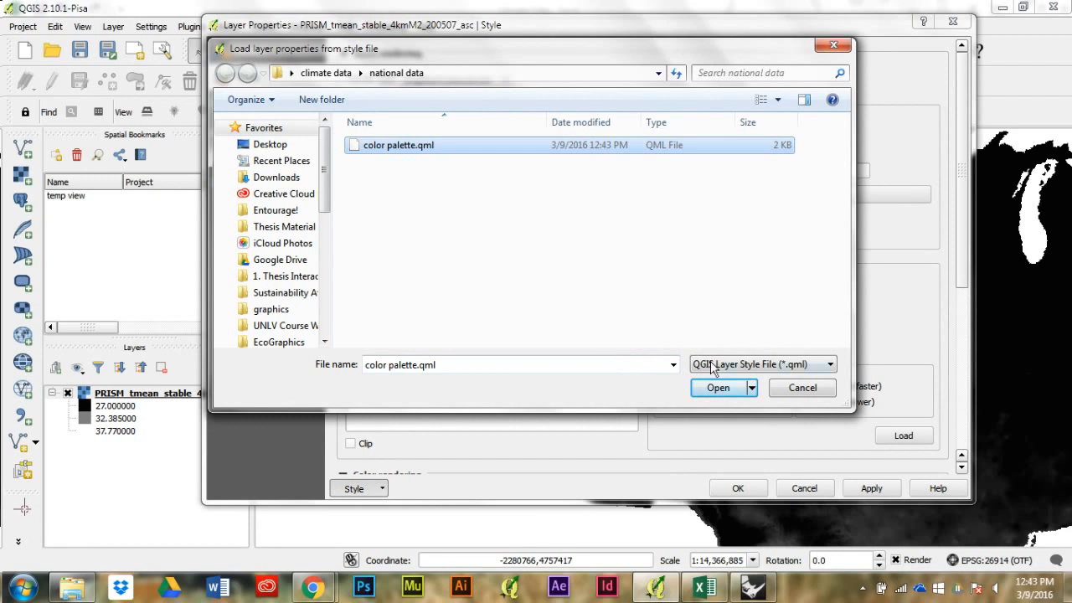
click(718, 387)
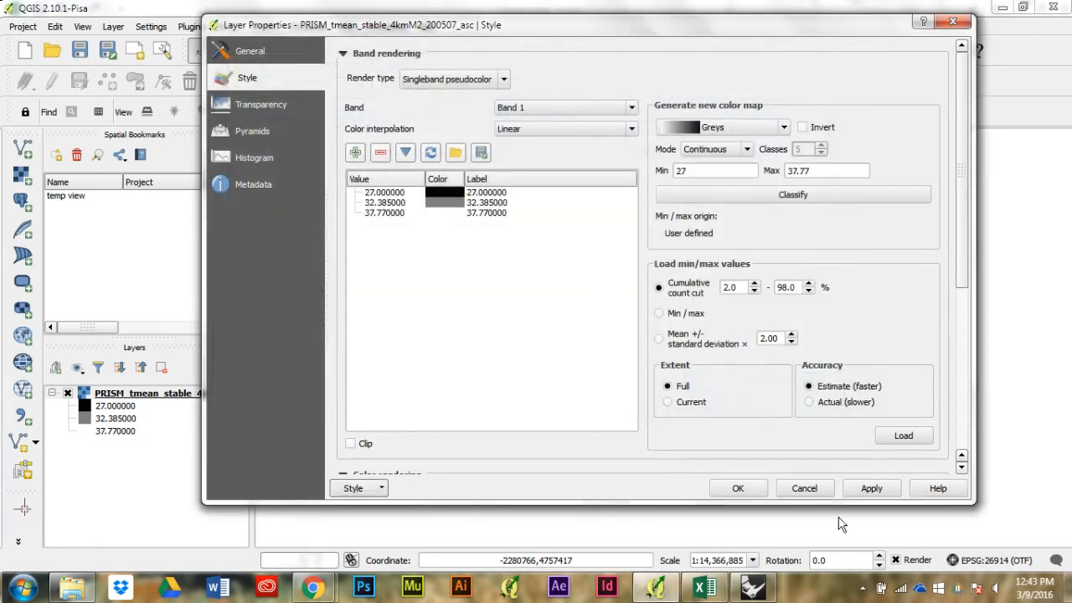
click(872, 488)
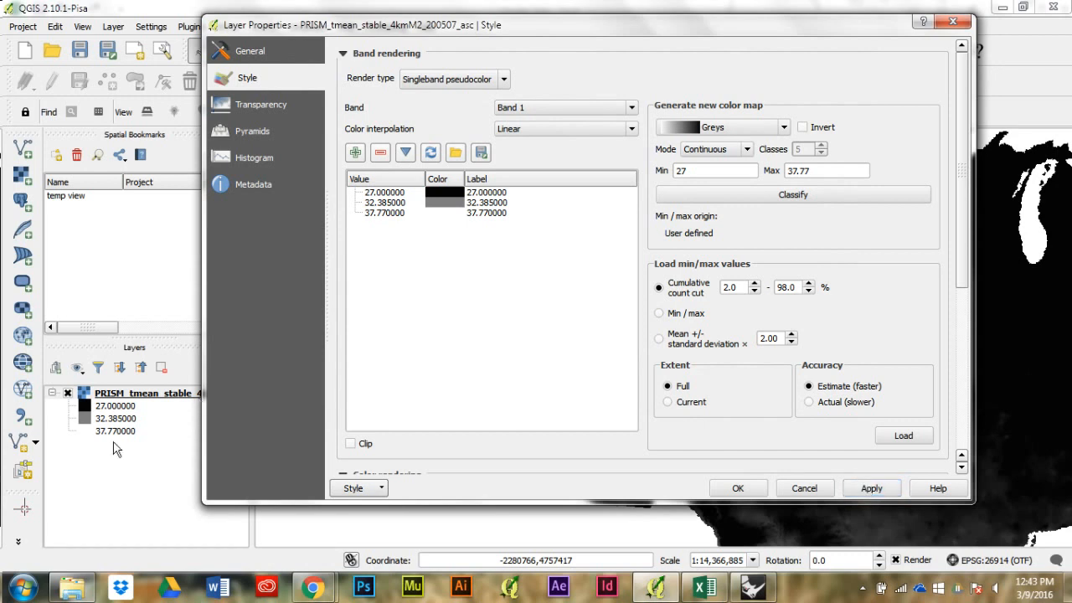
click(874, 489)
click(753, 486)
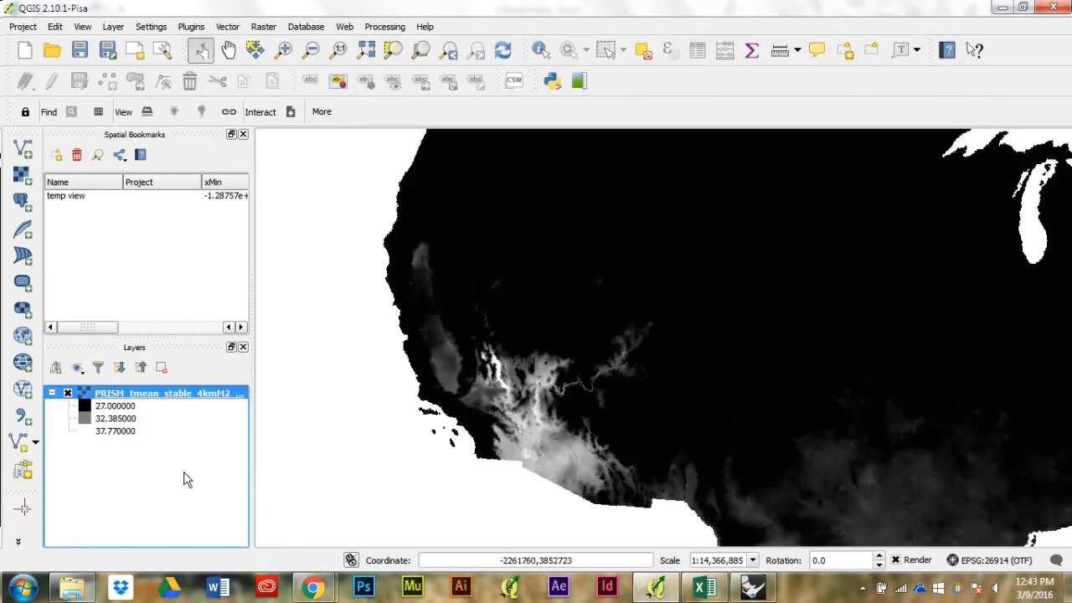
Step: Collapse the PRISM layer's legend and browse to Google Drive's LAND 495 folder for a new vector layer's source
click(201, 458)
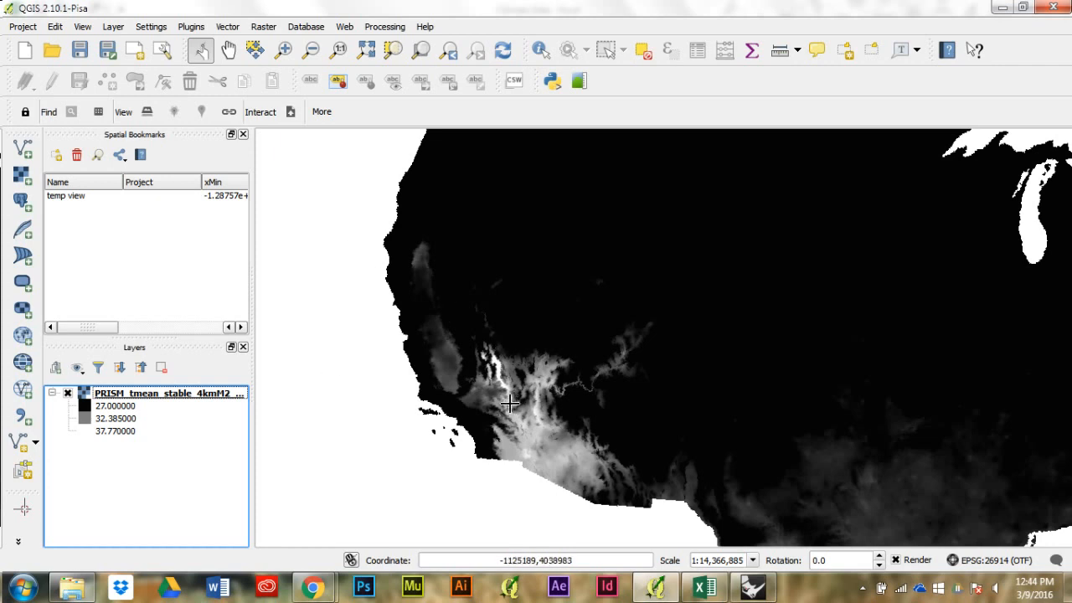
click(53, 394)
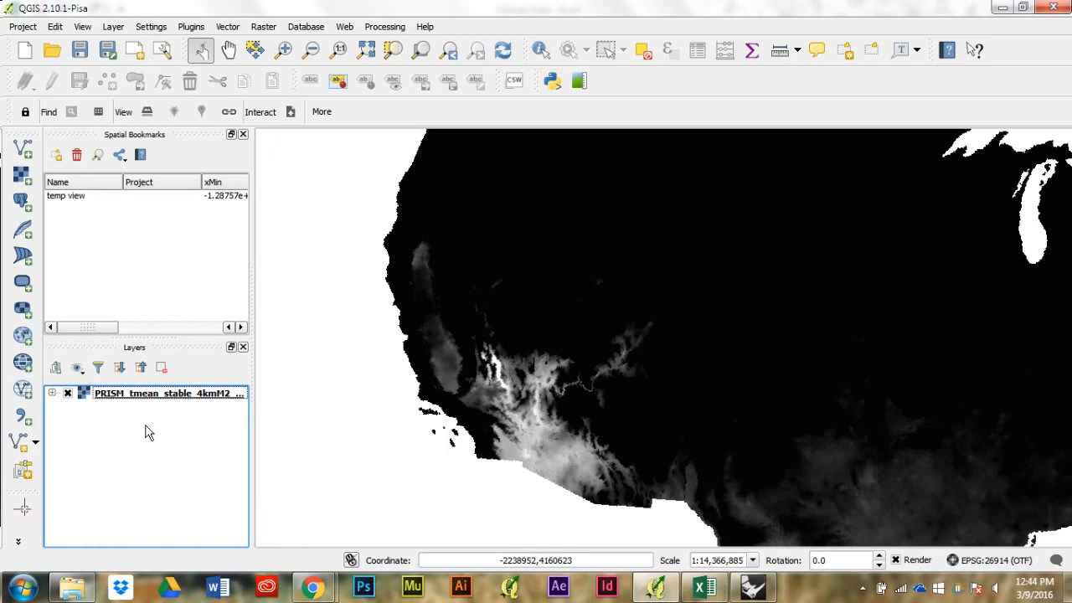
click(23, 148)
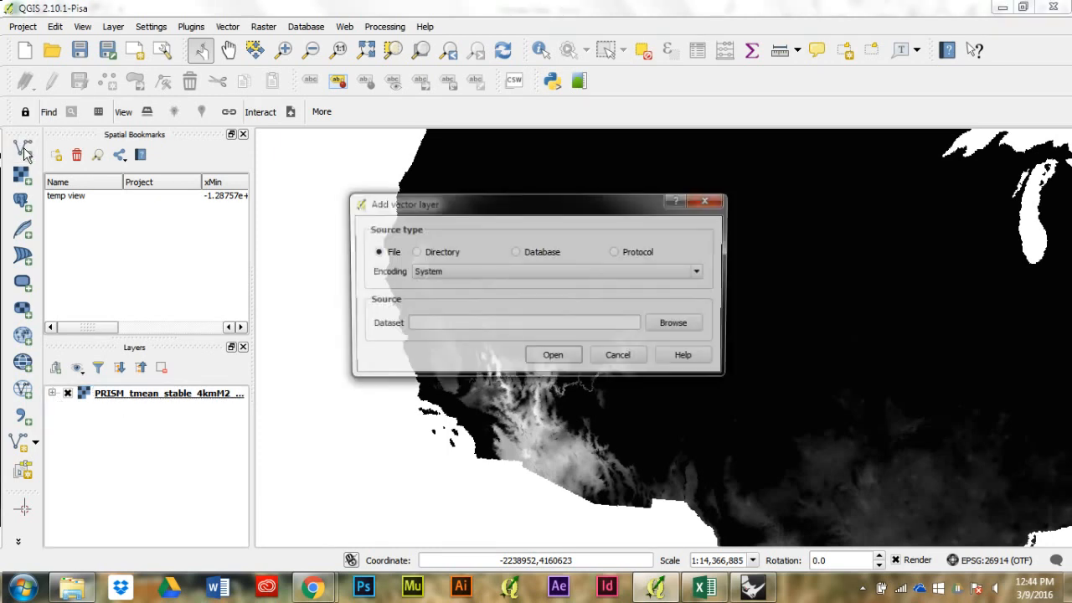
click(696, 330)
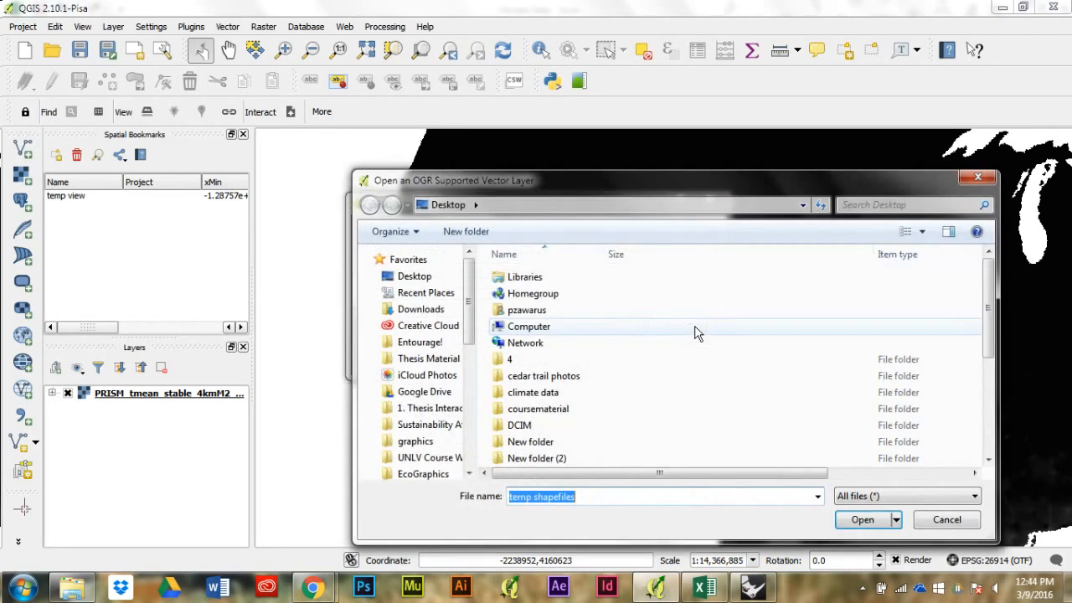
drag(468, 340, 465, 393)
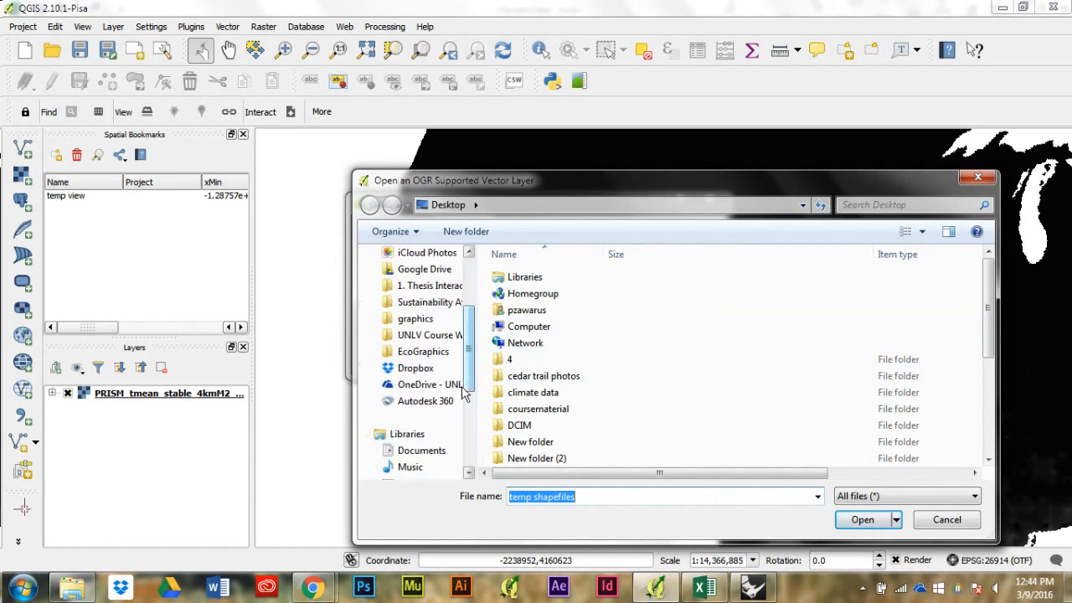
click(427, 271)
scroll(558, 359, down, 4)
click(553, 375)
double_click(553, 375)
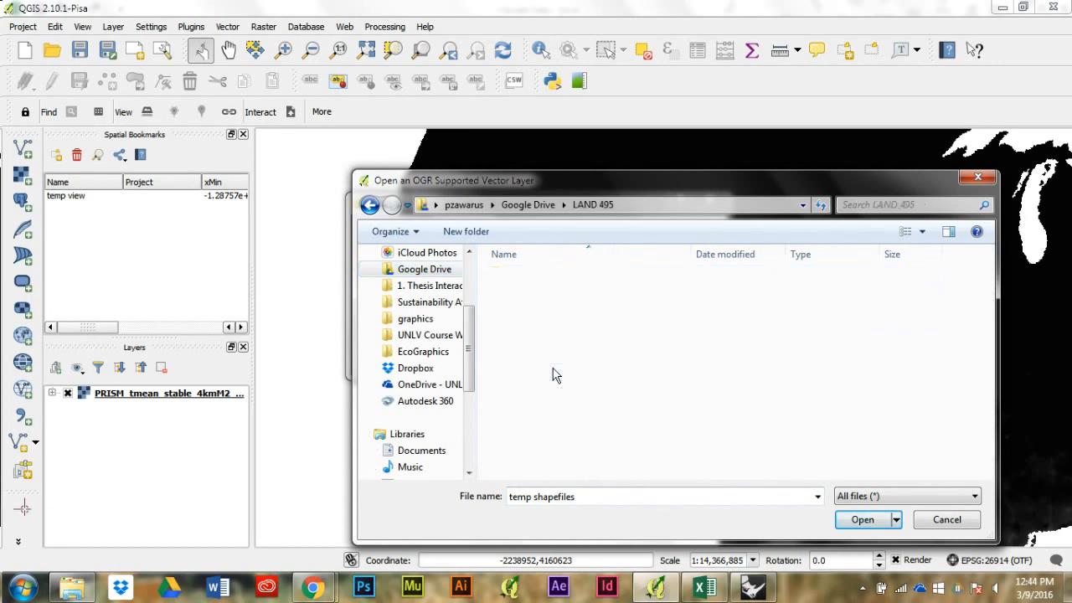
double_click(560, 281)
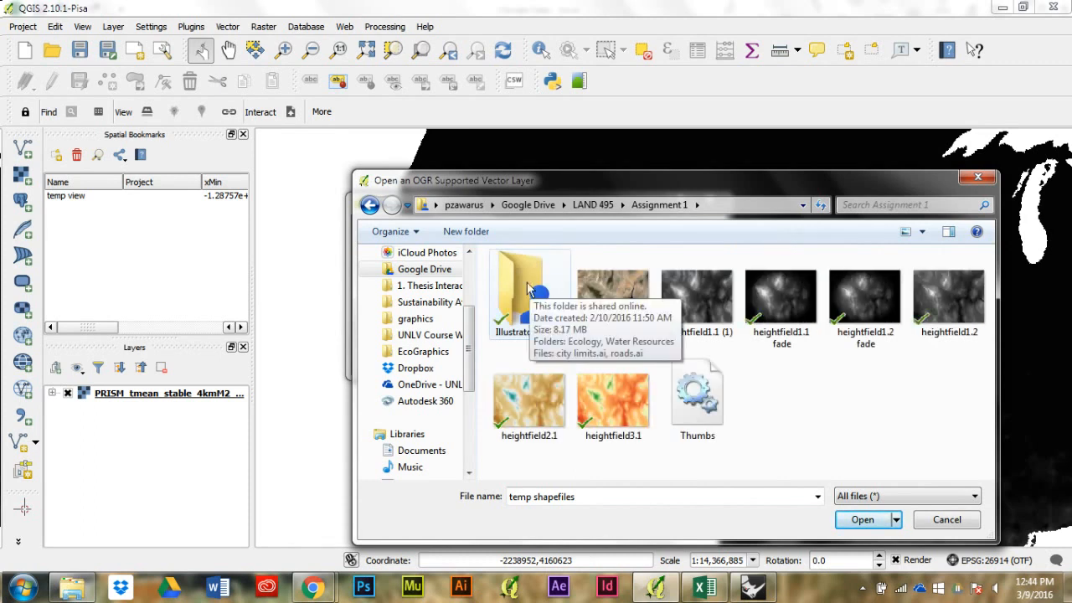
double_click(527, 281)
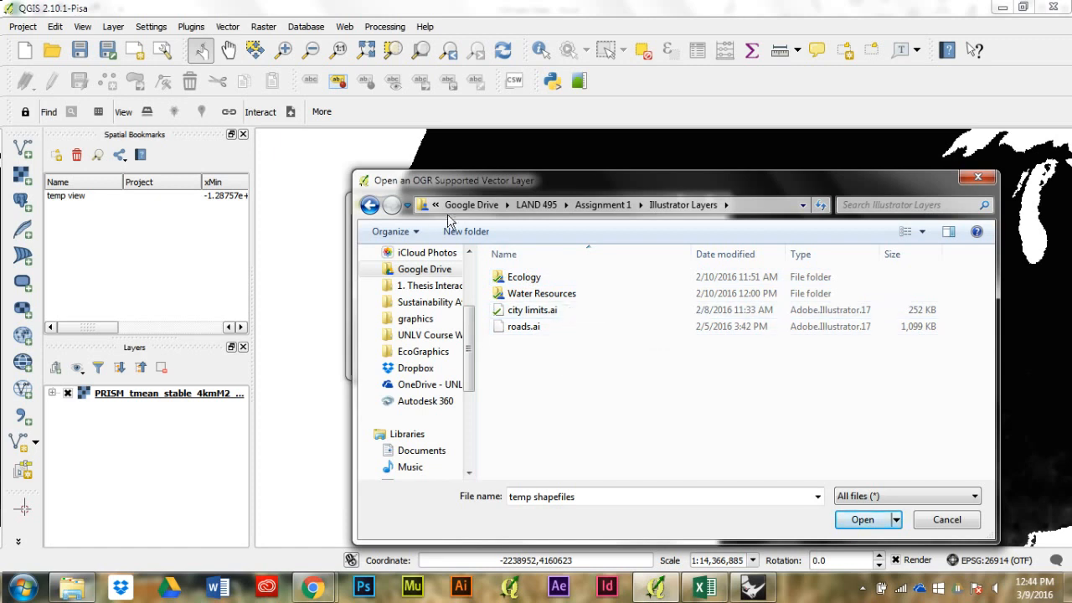
click(369, 207)
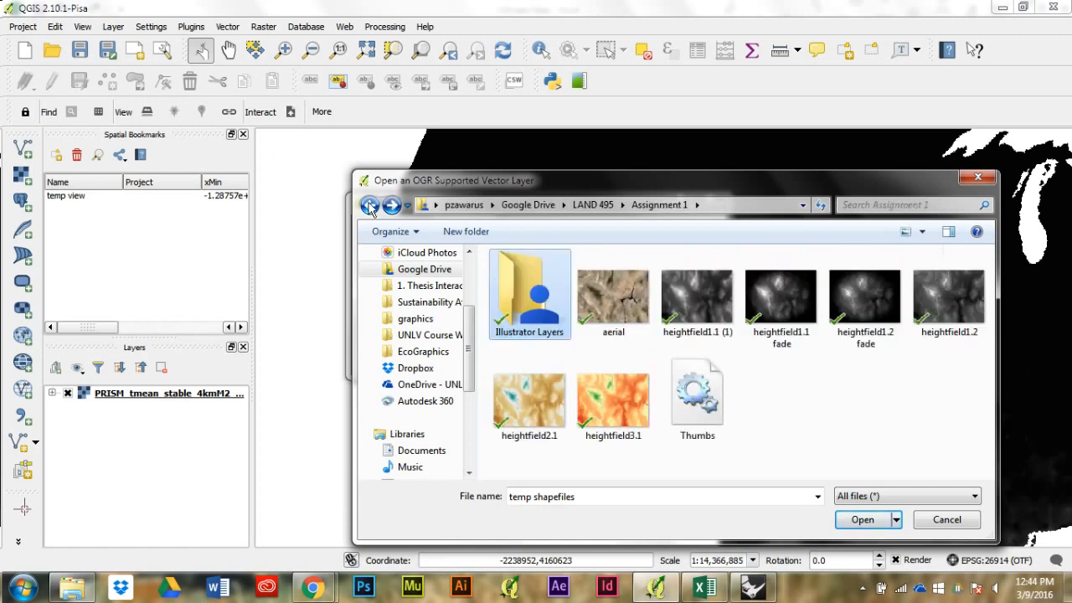
click(370, 205)
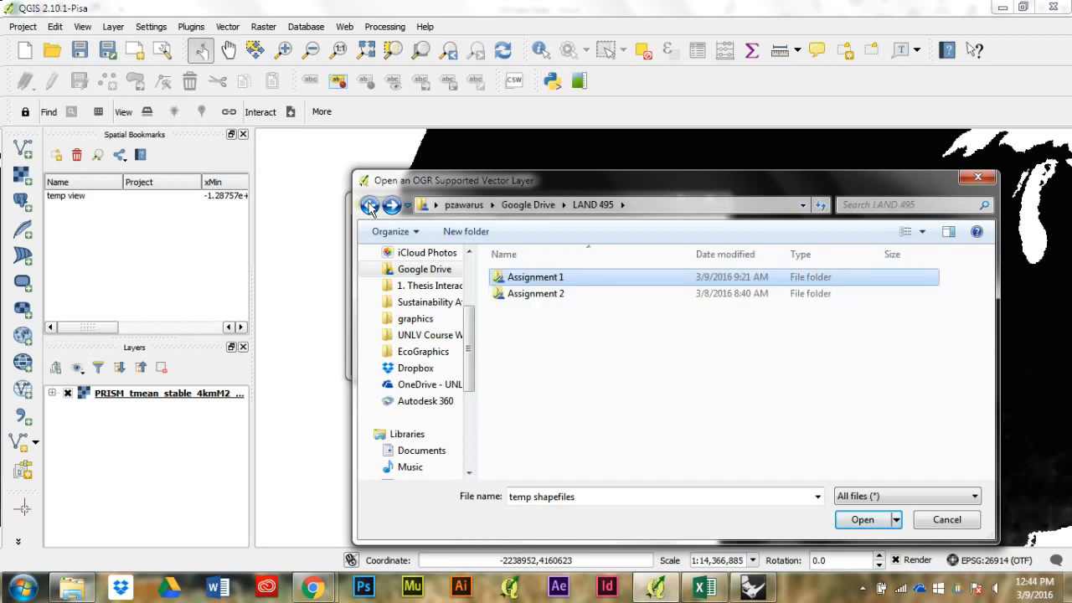
Step: Add the lv_citylimits shapefile from Assignment 2\Reference Layer as a vector layer
double_click(554, 293)
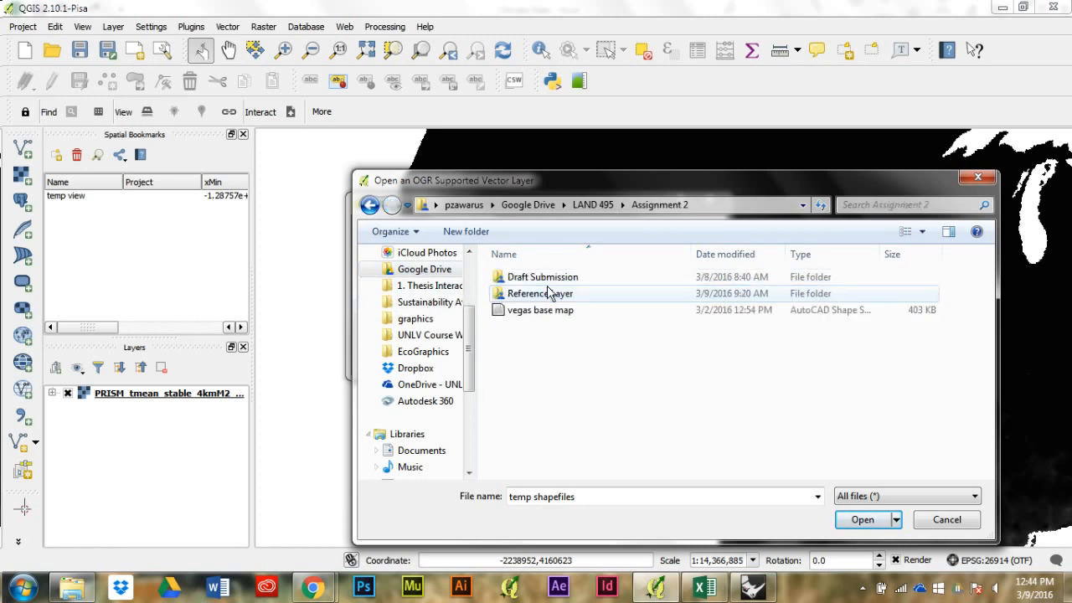
double_click(590, 295)
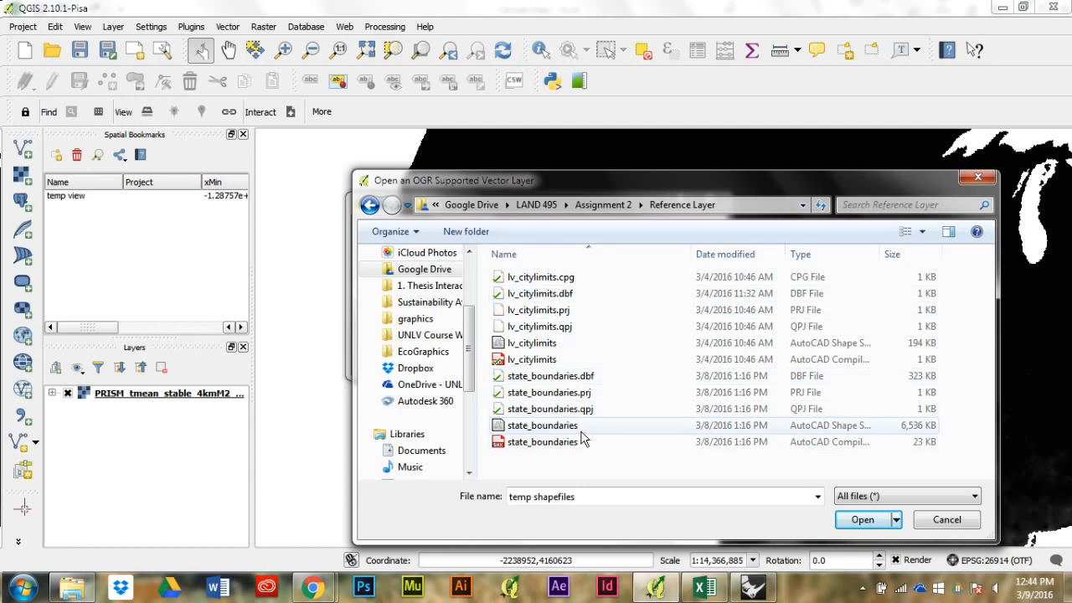
click(585, 343)
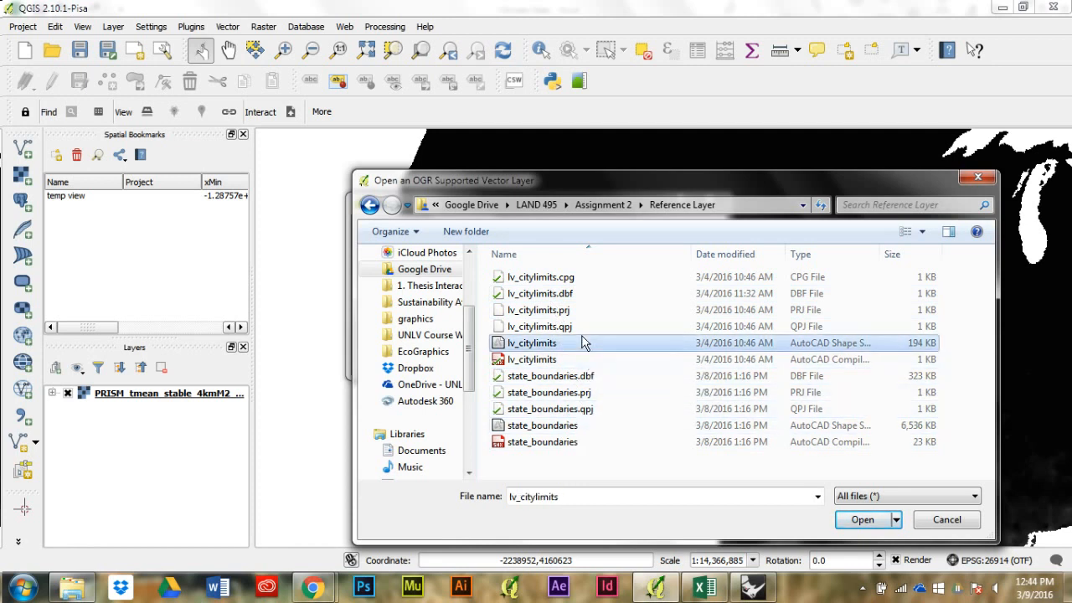
click(863, 521)
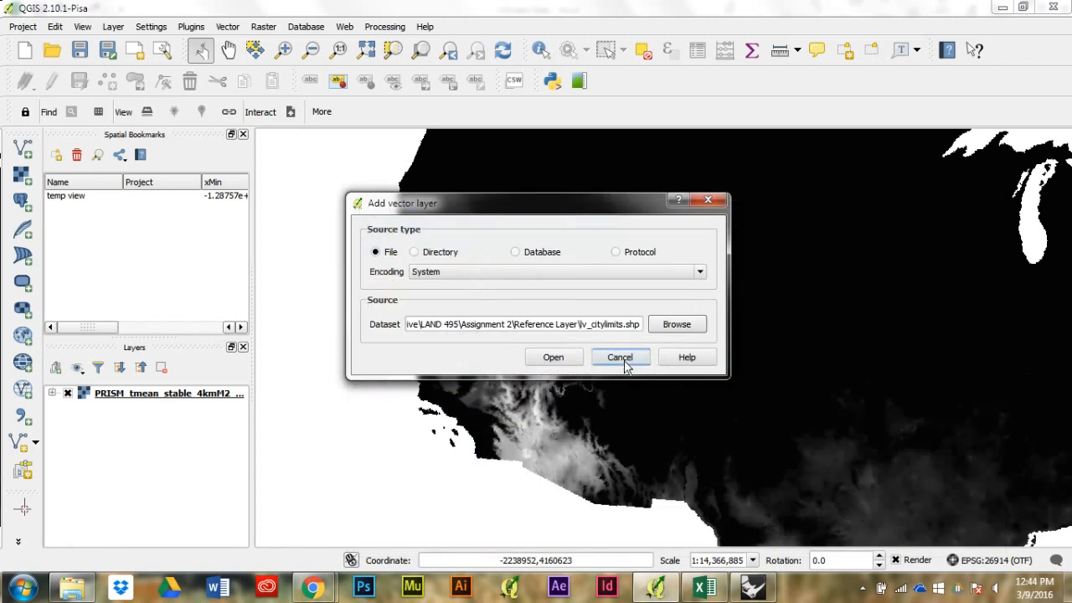
click(548, 356)
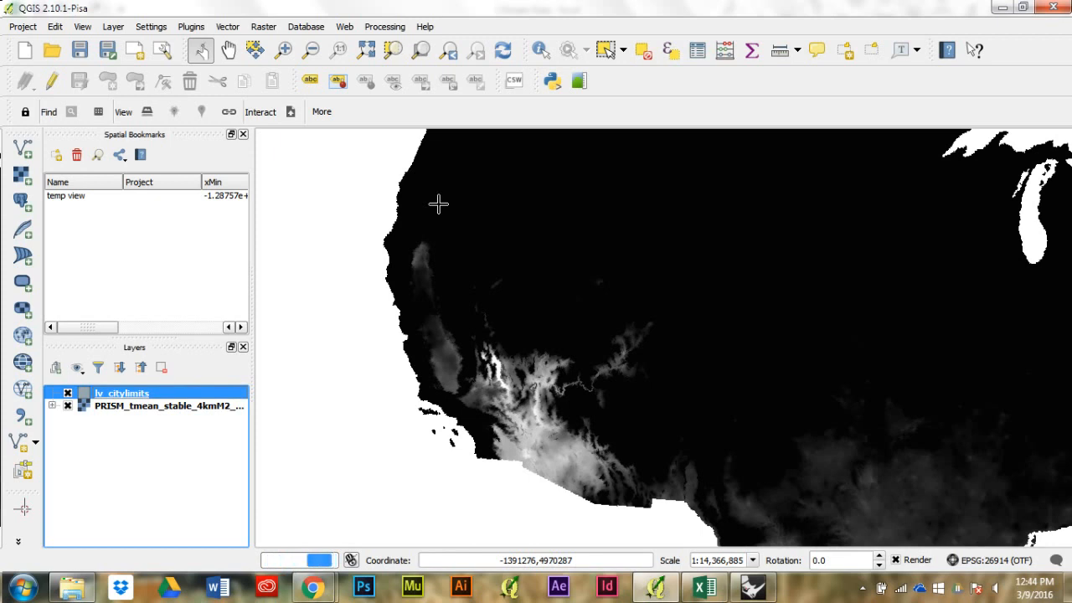
Step: Examine how the lv_citylimits polygons sit on the surrounding temperature raster at close and regional scales
scroll(492, 325, up, 2)
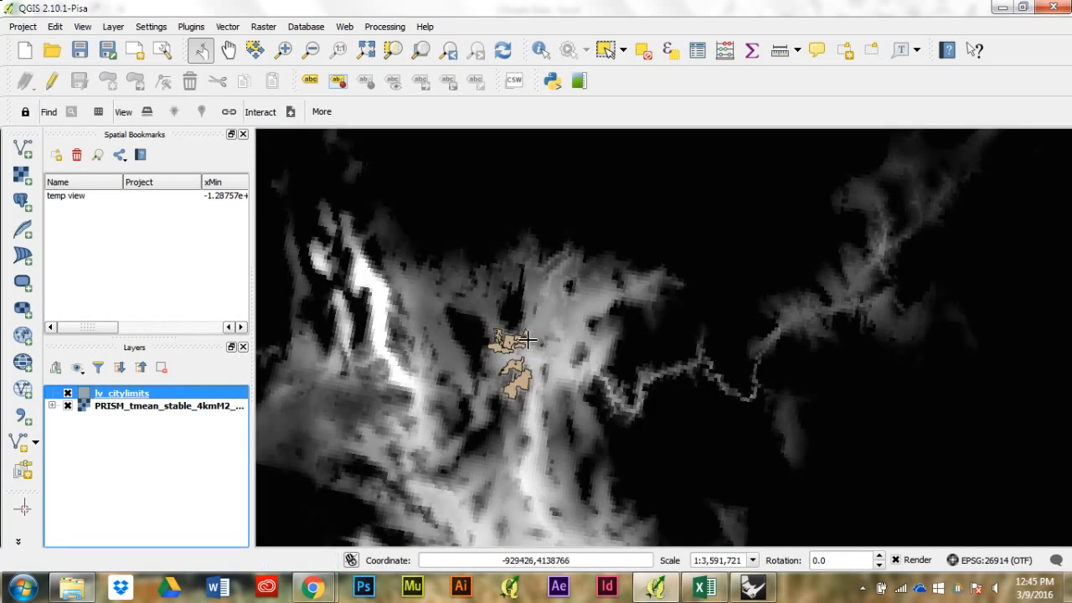
scroll(508, 319, up, 1)
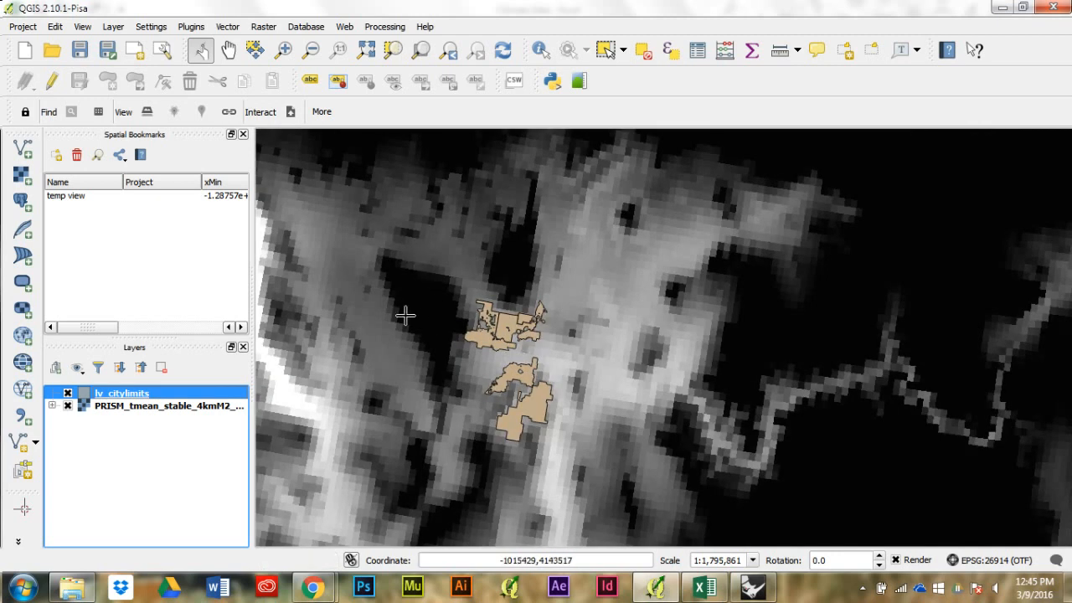
scroll(728, 392, down, 1)
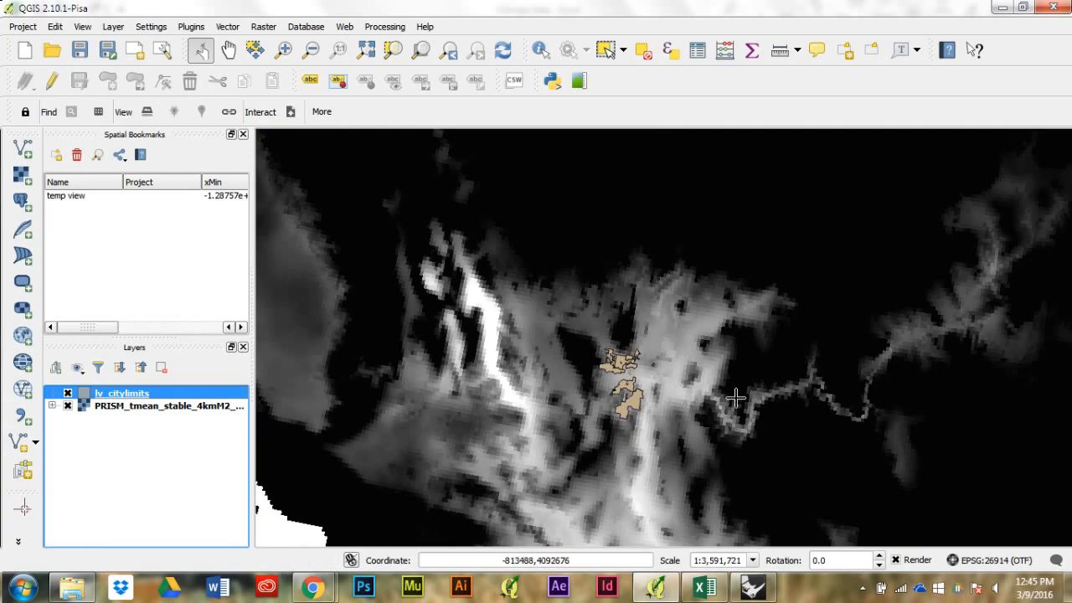
scroll(692, 328, down, 2)
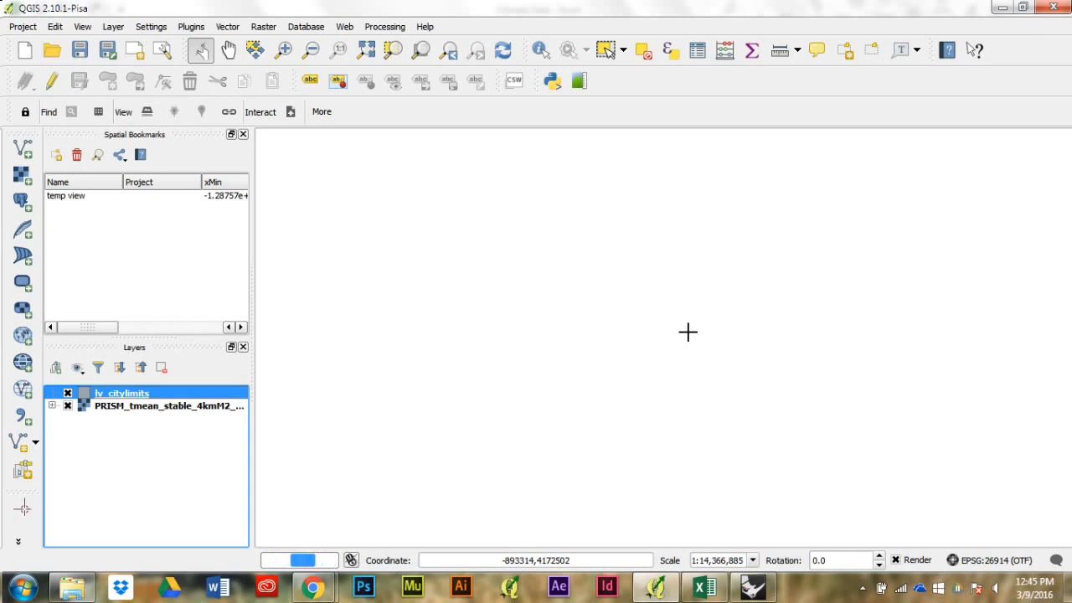
scroll(689, 335, up, 1)
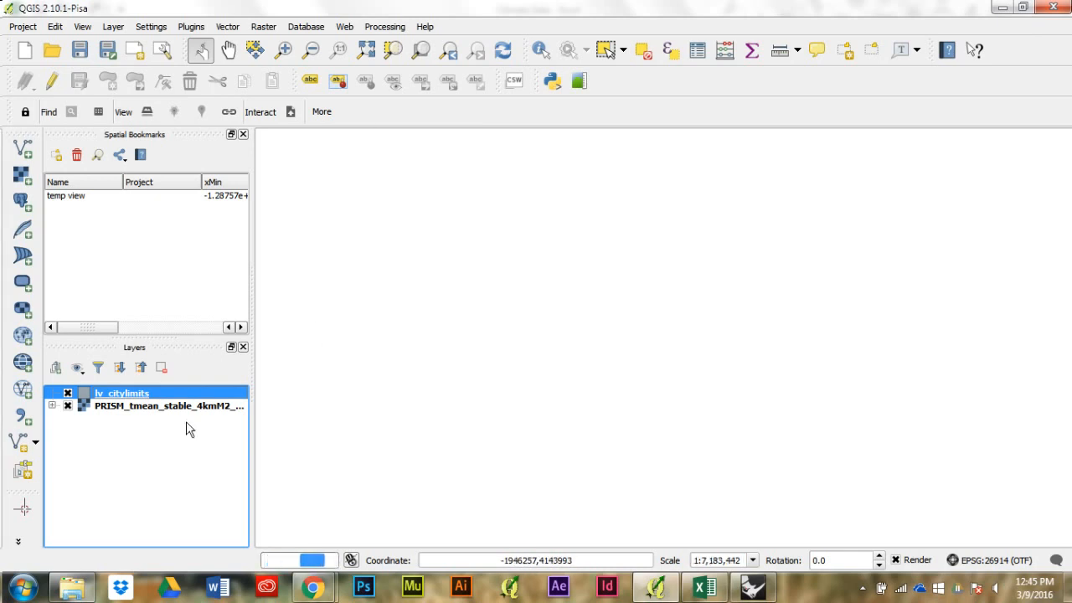
Step: Add the state_boundaries shapefile from Assignment 2\Reference Layer as a vector layer
click(183, 440)
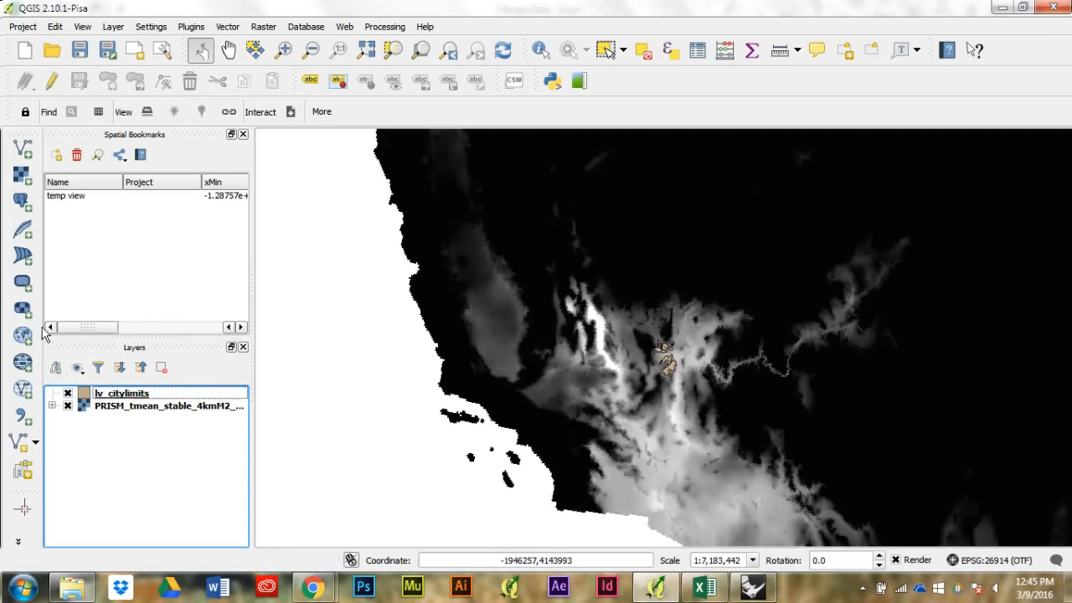
click(23, 149)
click(680, 324)
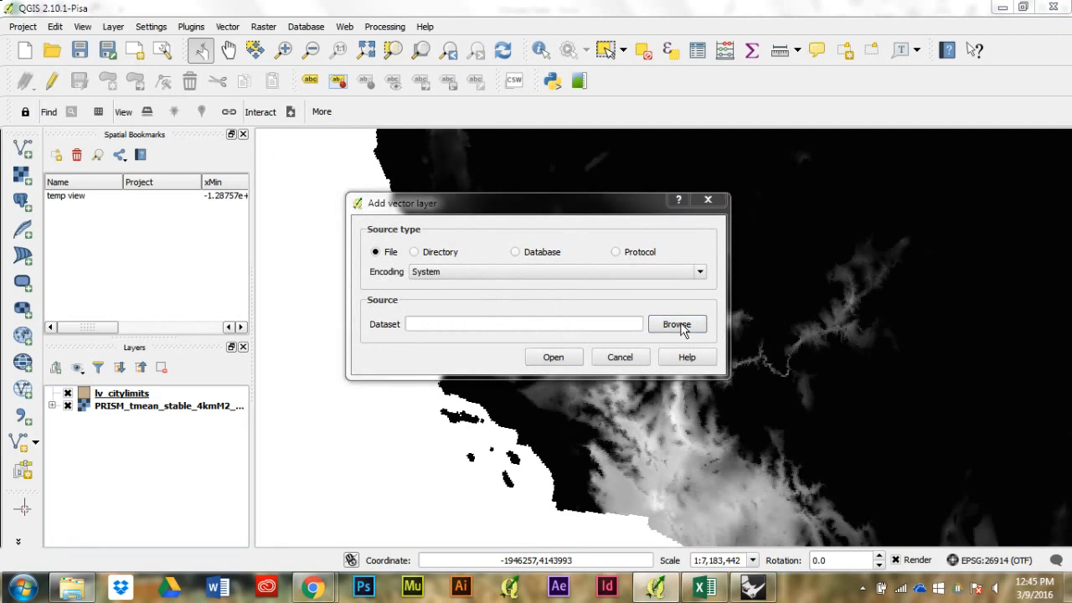
click(576, 427)
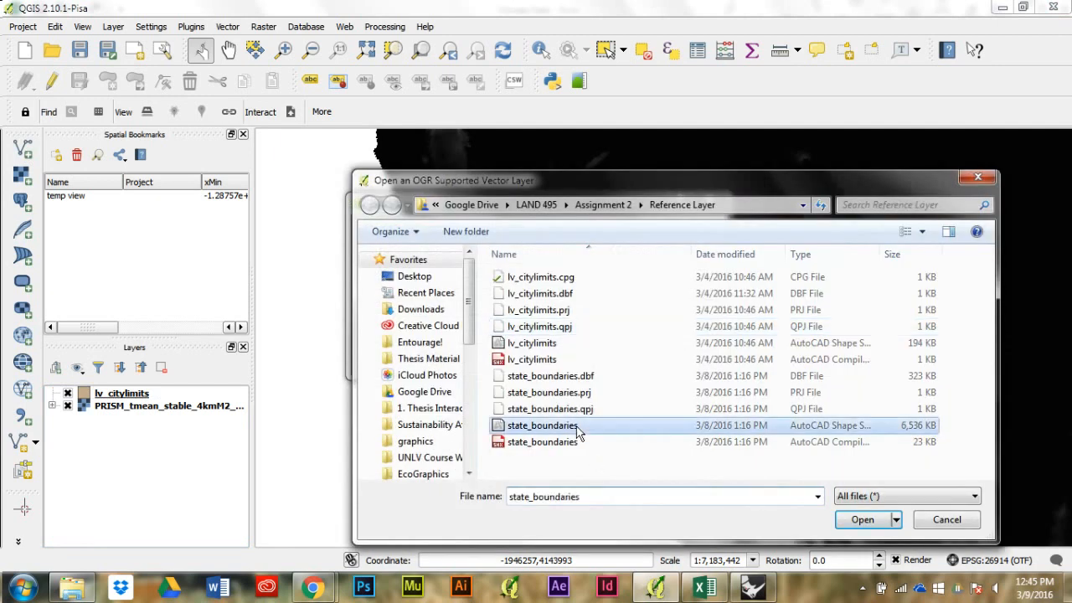
click(867, 520)
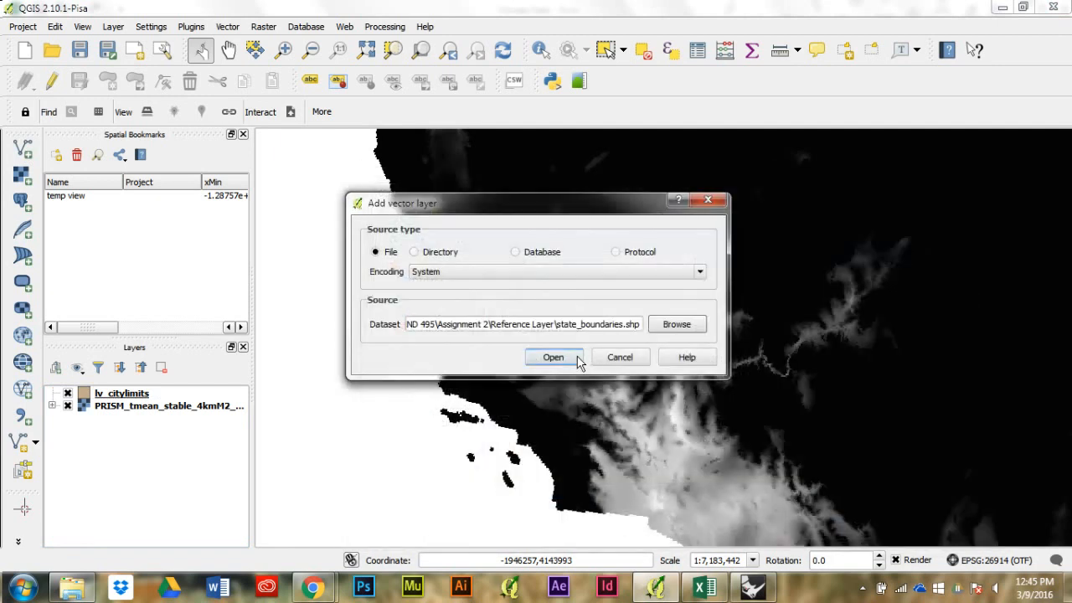
click(554, 357)
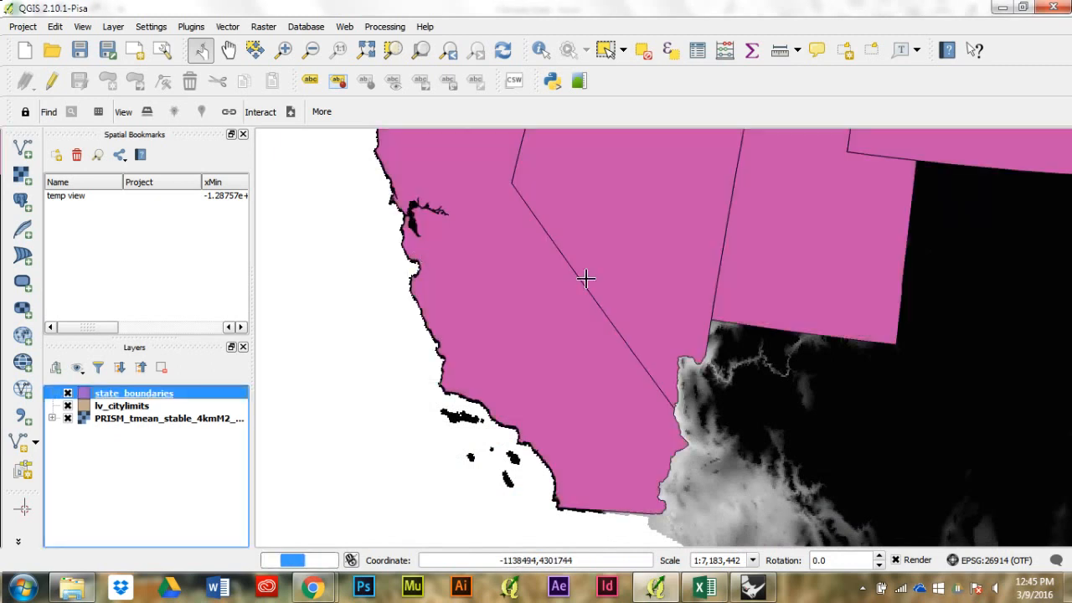
Step: Create an empty print composer titled "regional data" and open it for editing
scroll(490, 333, down, 1)
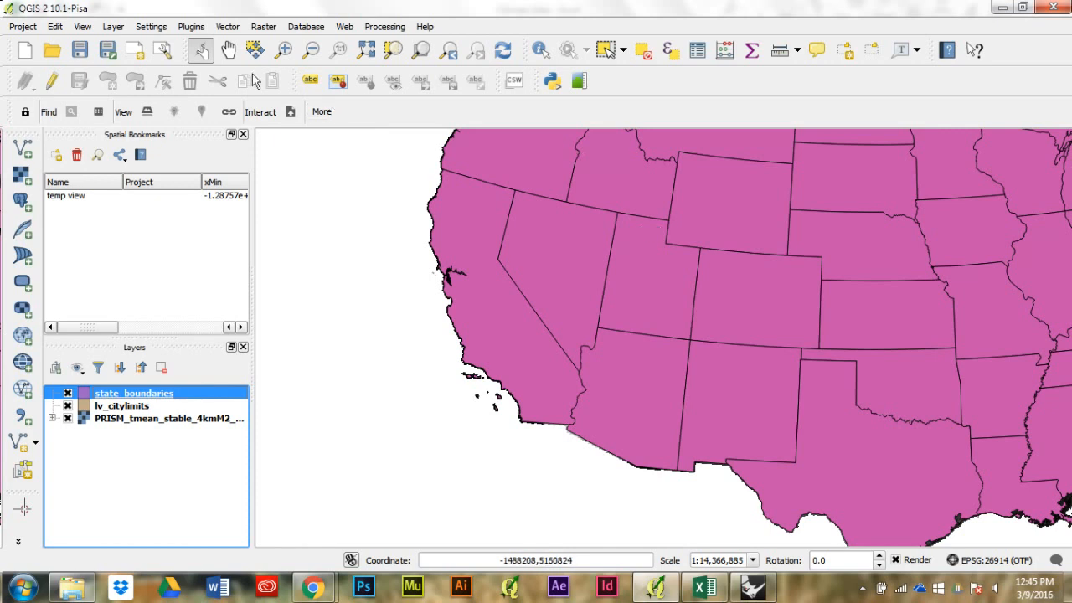
click(227, 52)
drag(709, 246, 687, 271)
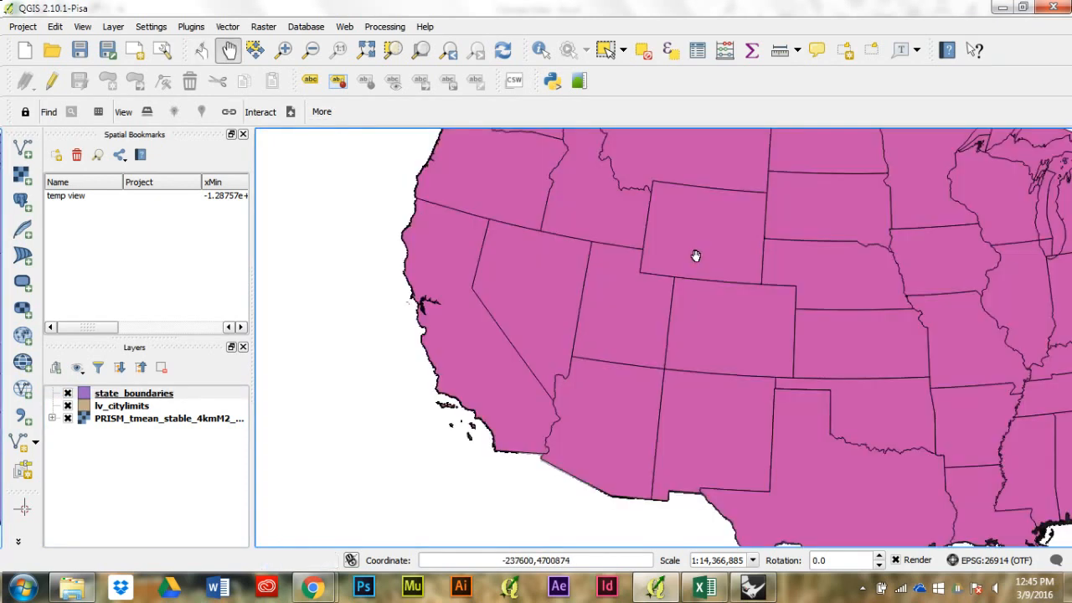
drag(695, 255, 675, 287)
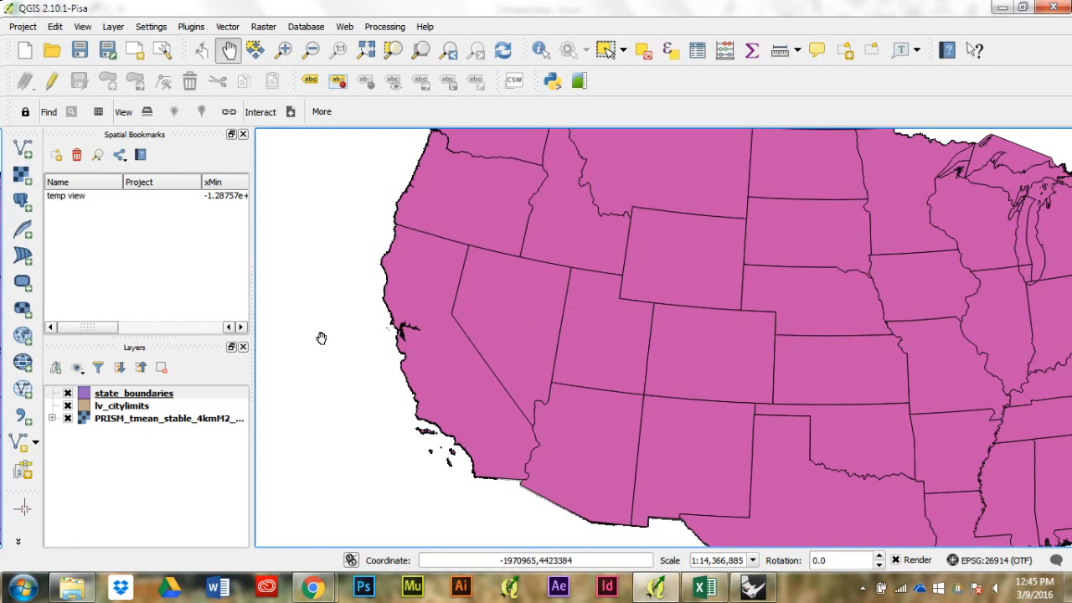
click(187, 394)
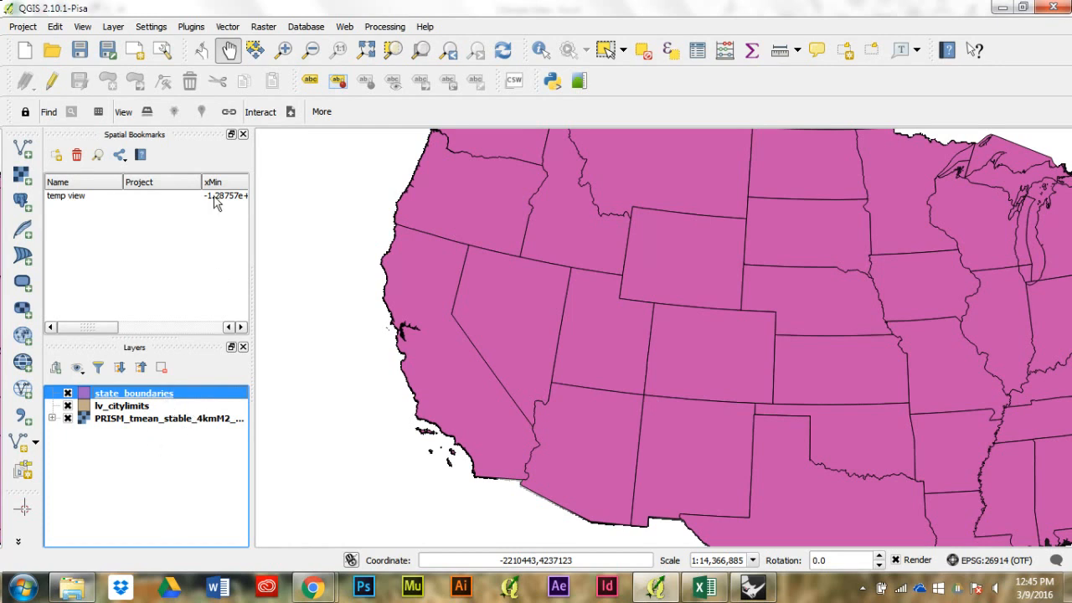
click(167, 50)
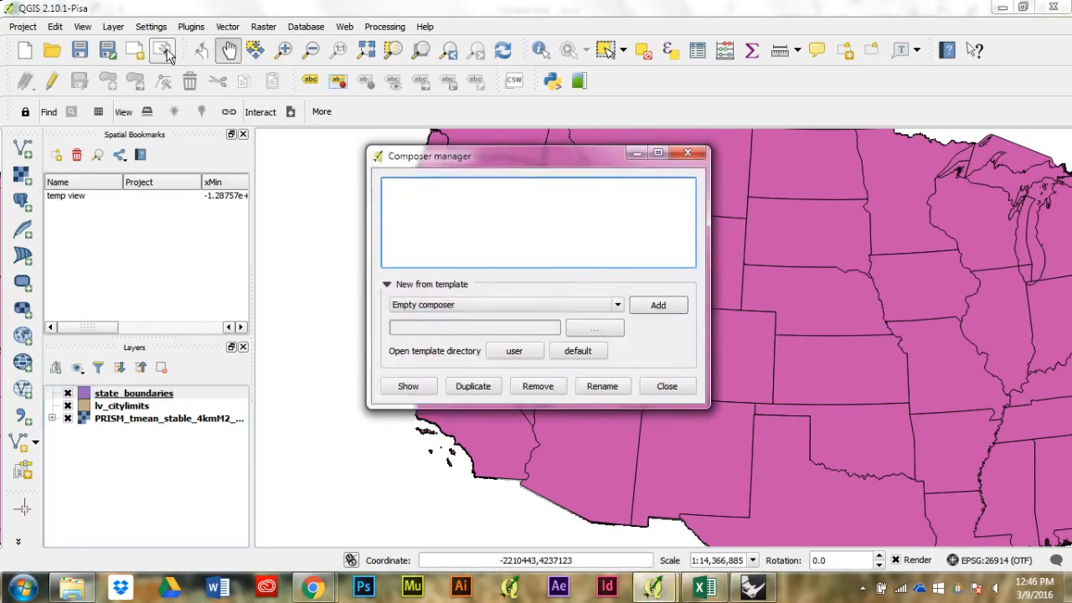
click(657, 307)
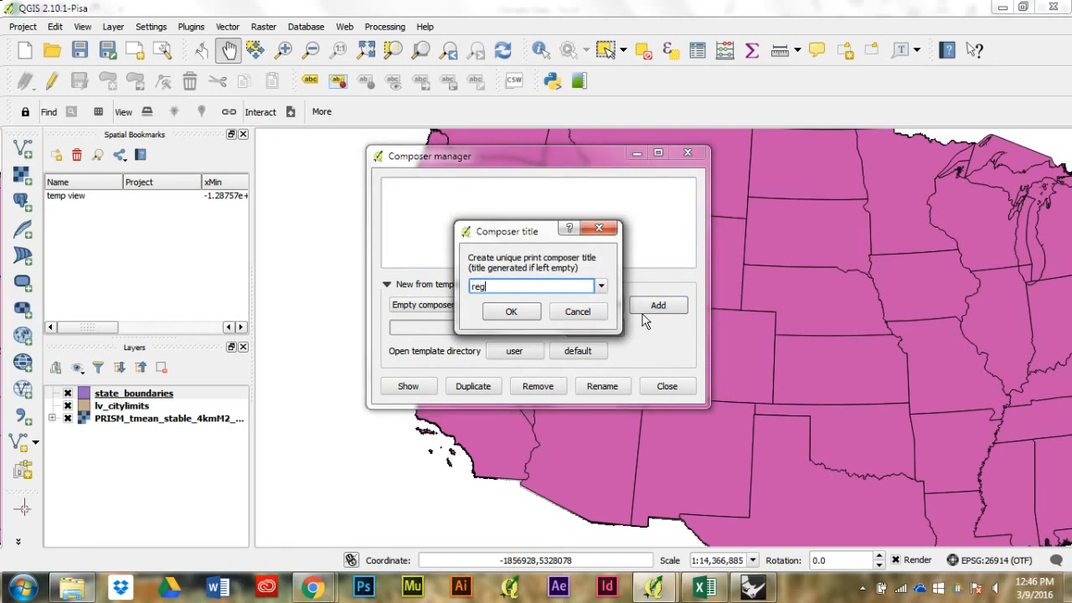
text(regional data)
key(Return)
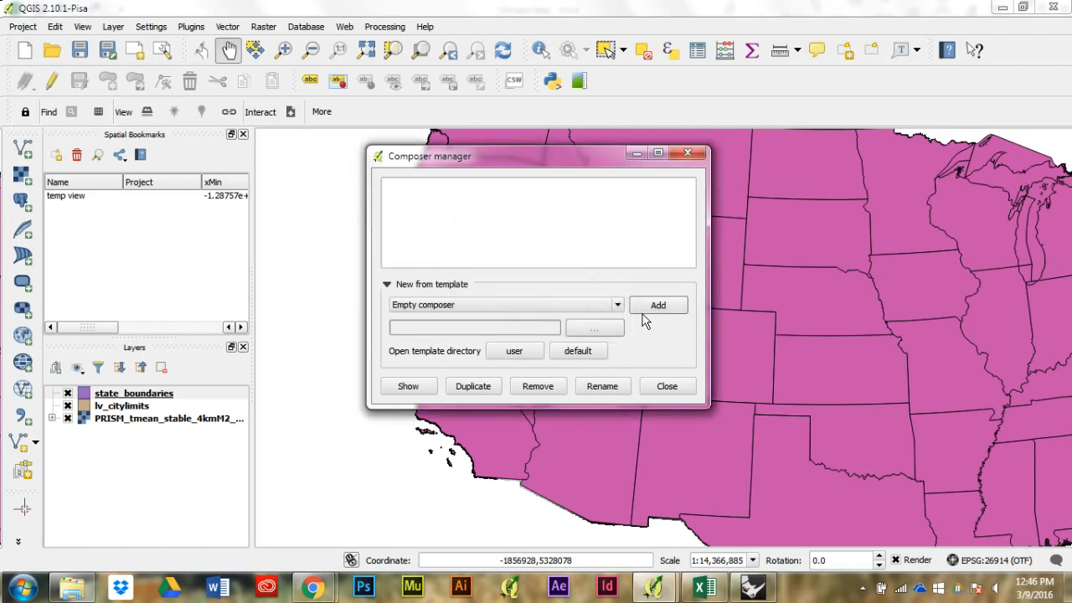
click(408, 386)
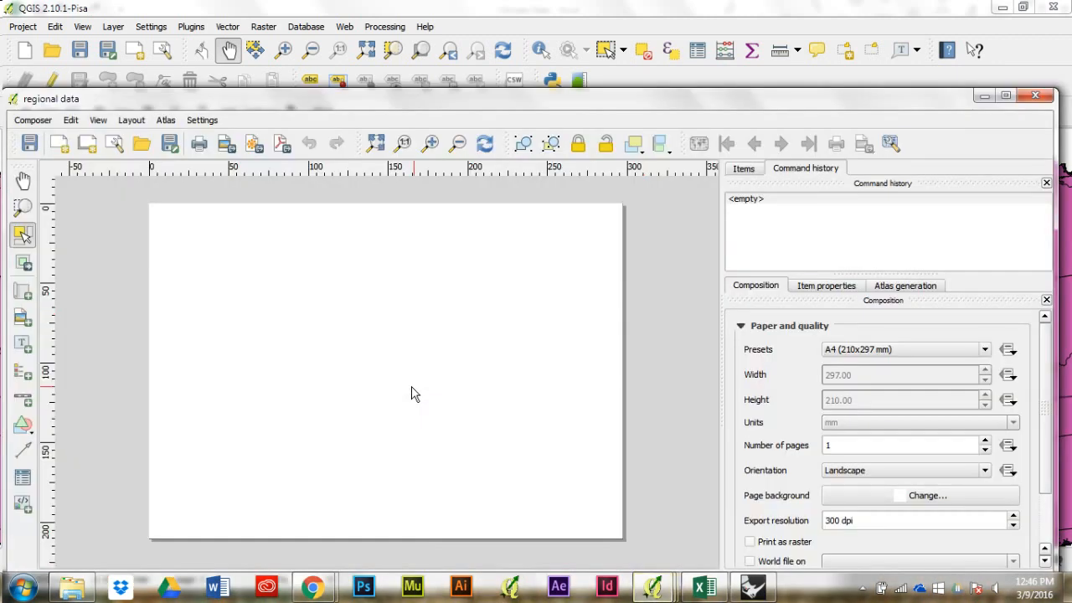
Step: Set the composition's page to a custom size of 36 inches wide by 24 inches high
click(928, 353)
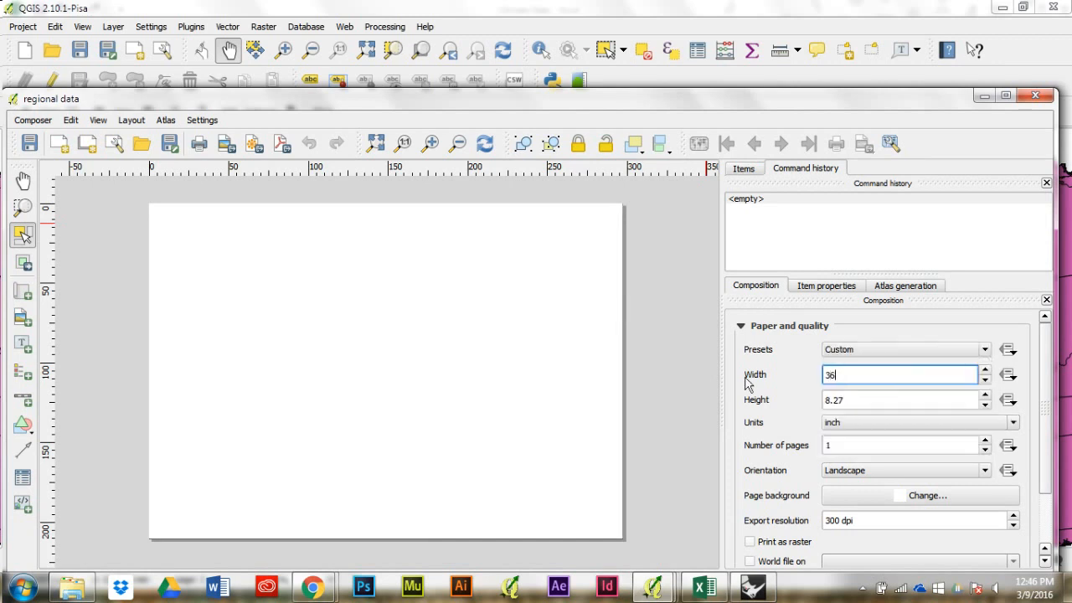
text(6)
key(Tab)
text(2)
key(Return)
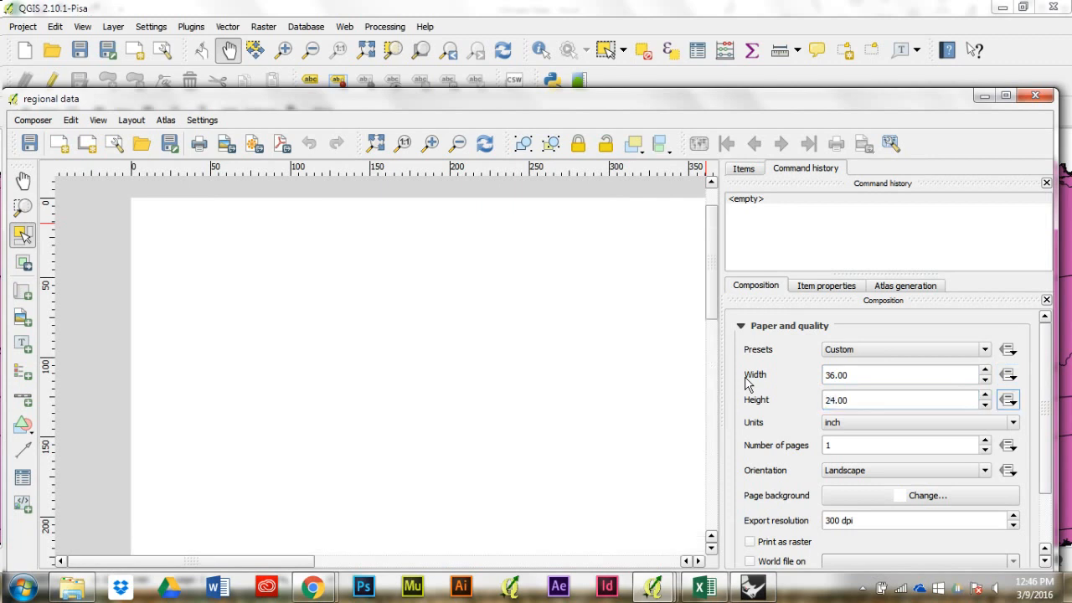
click(368, 144)
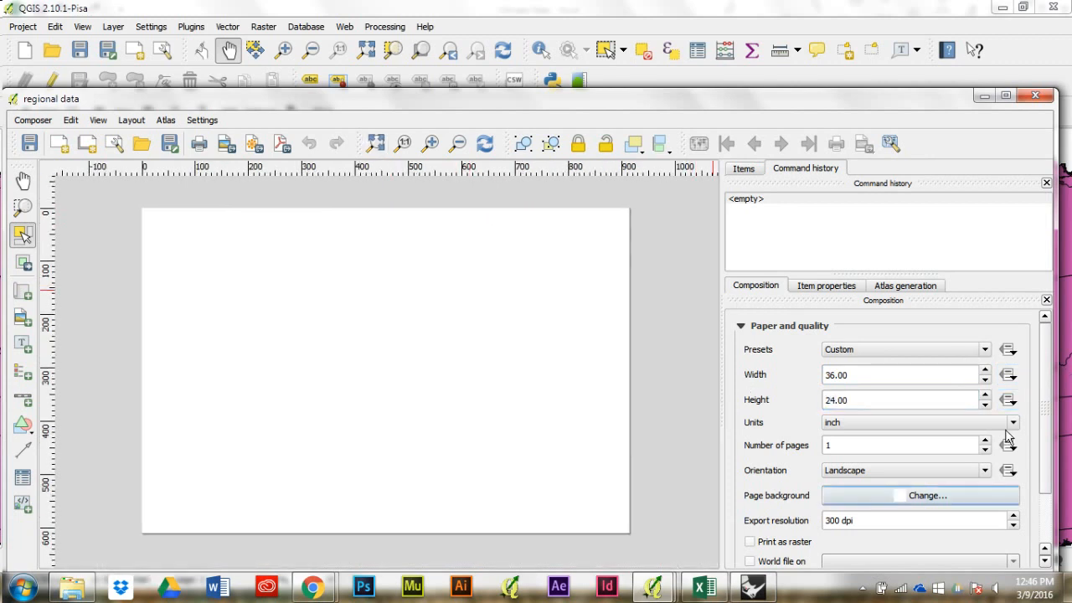
Step: Set the composition's export resolution to 200 dpi
drag(862, 521, 735, 539)
text(200)
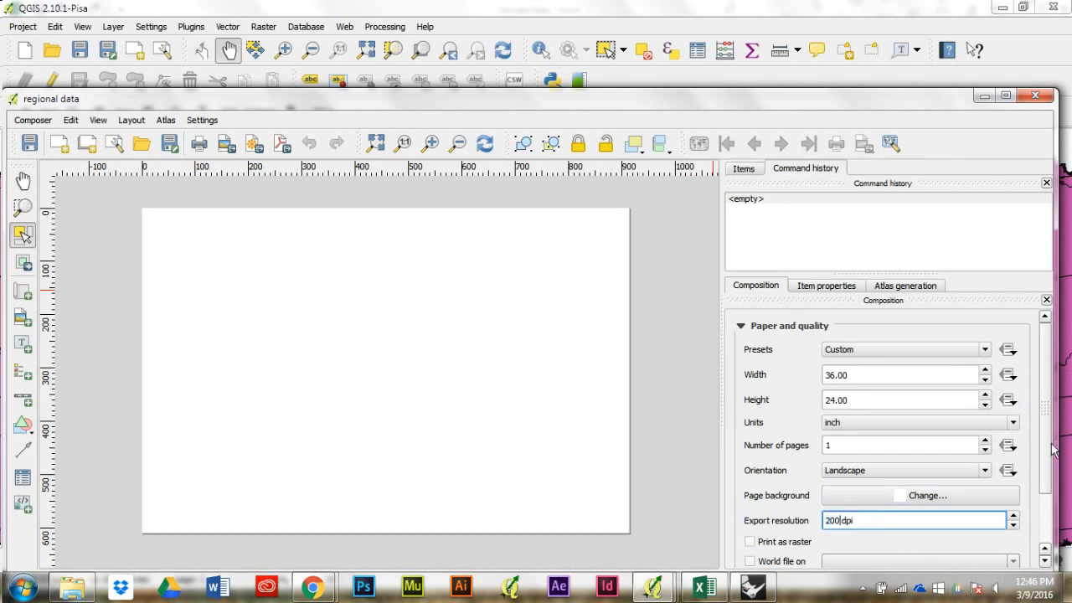
scroll(1047, 469, down, 3)
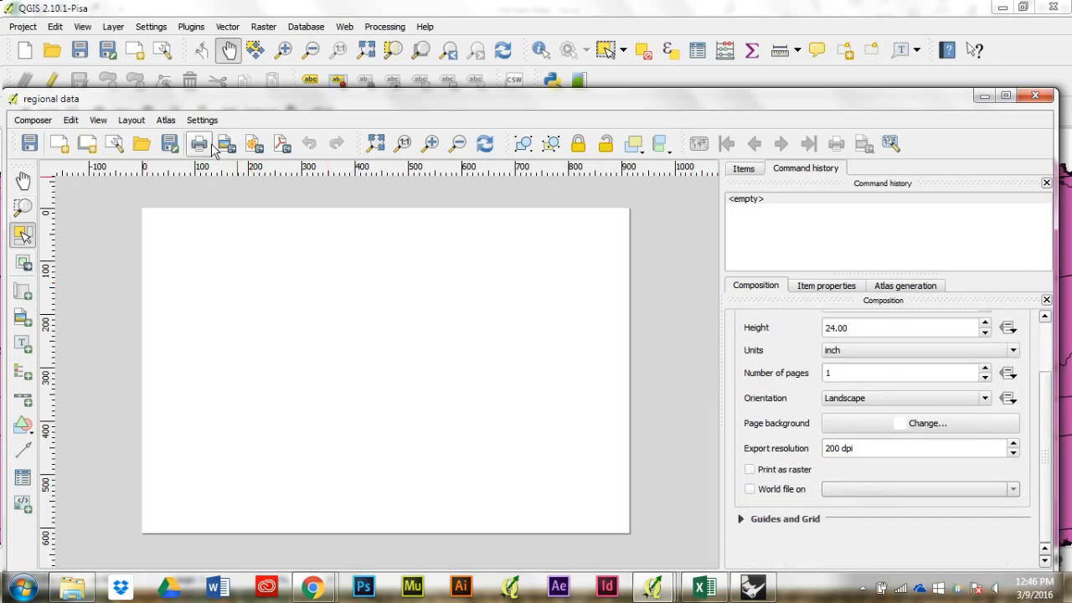
Step: Add a map item covering the whole page and shift its content to frame the western and central United States
click(23, 290)
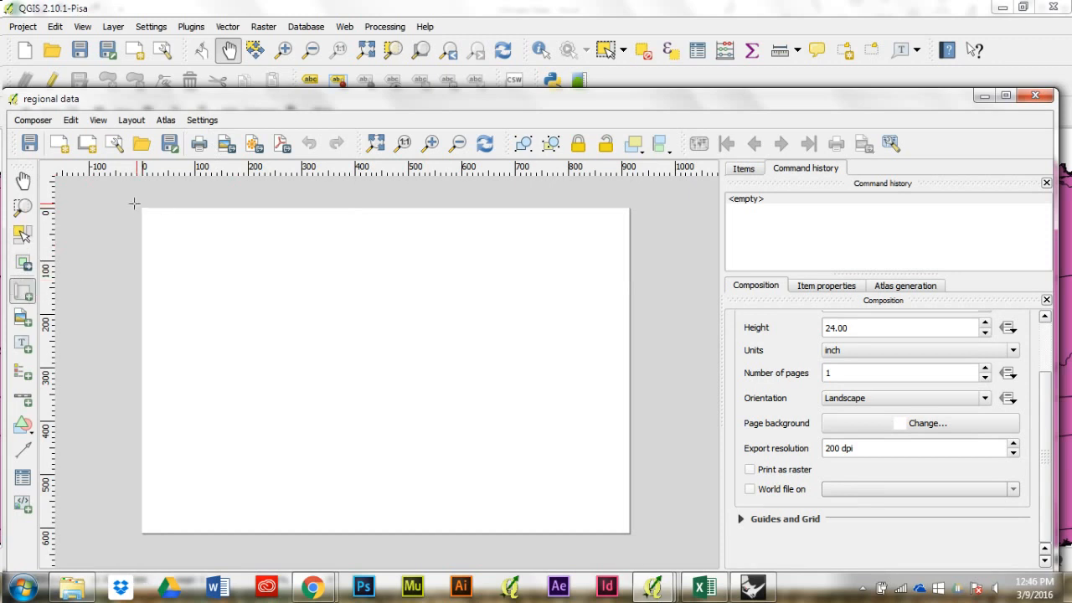
drag(138, 205, 630, 534)
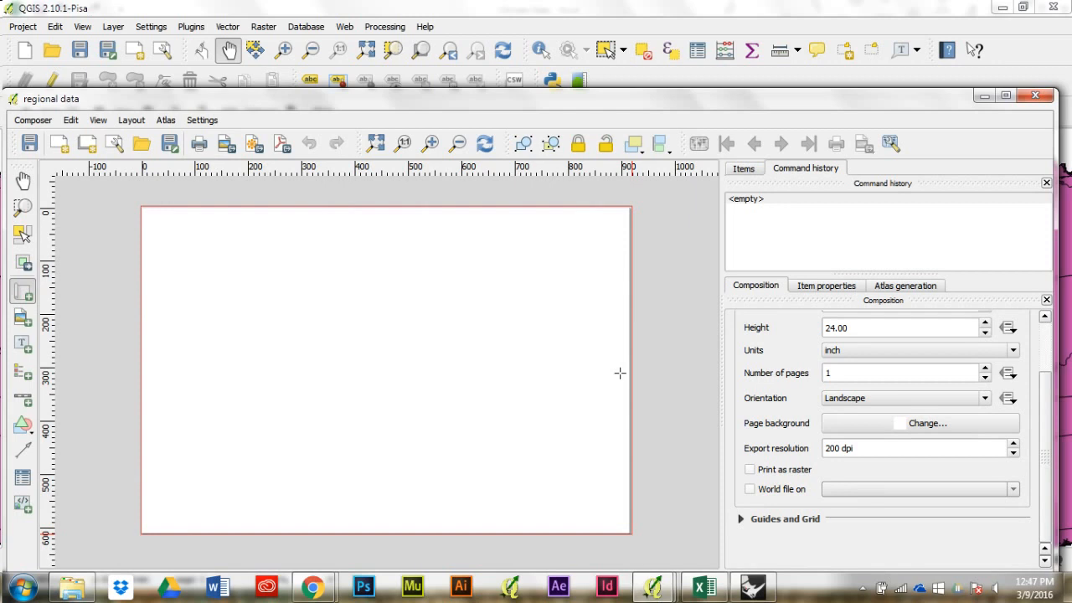
click(26, 265)
mouse_move(429, 361)
mouse_down()
mouse_move(433, 337)
mouse_move(407, 351)
mouse_move(418, 344)
mouse_up()
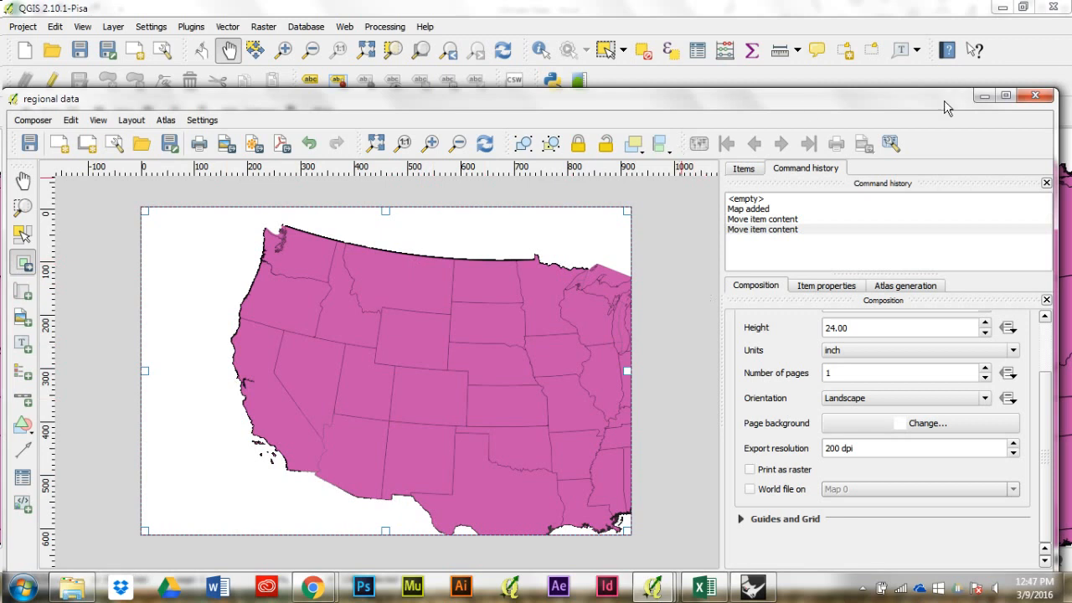
Step: Shrink the regional data composer window to reach the main layer list and hide the state_boundaries and lv_citylimits layers
drag(4, 126, 355, 134)
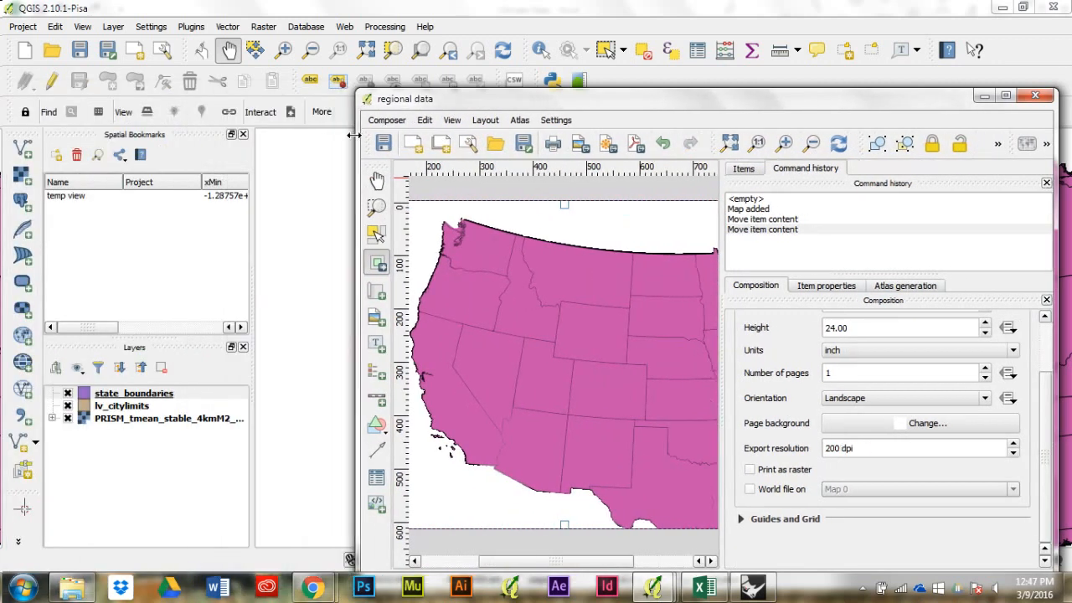
click(74, 397)
click(67, 392)
click(67, 406)
Step: Refresh the regional data composition with the current layer visibility and look at its JPEG image export without saving a file
click(750, 589)
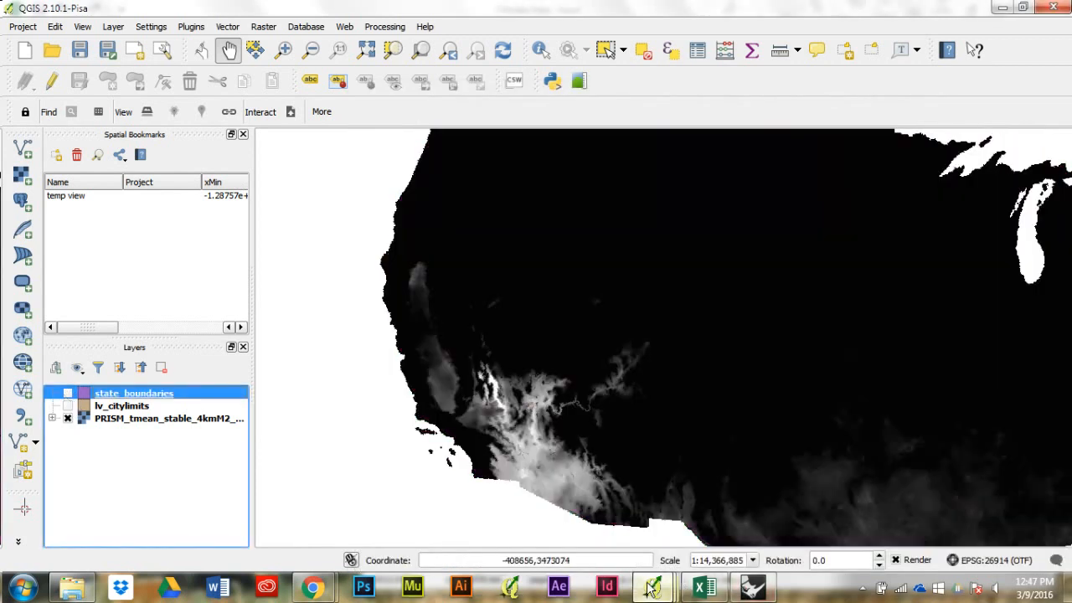
click(825, 494)
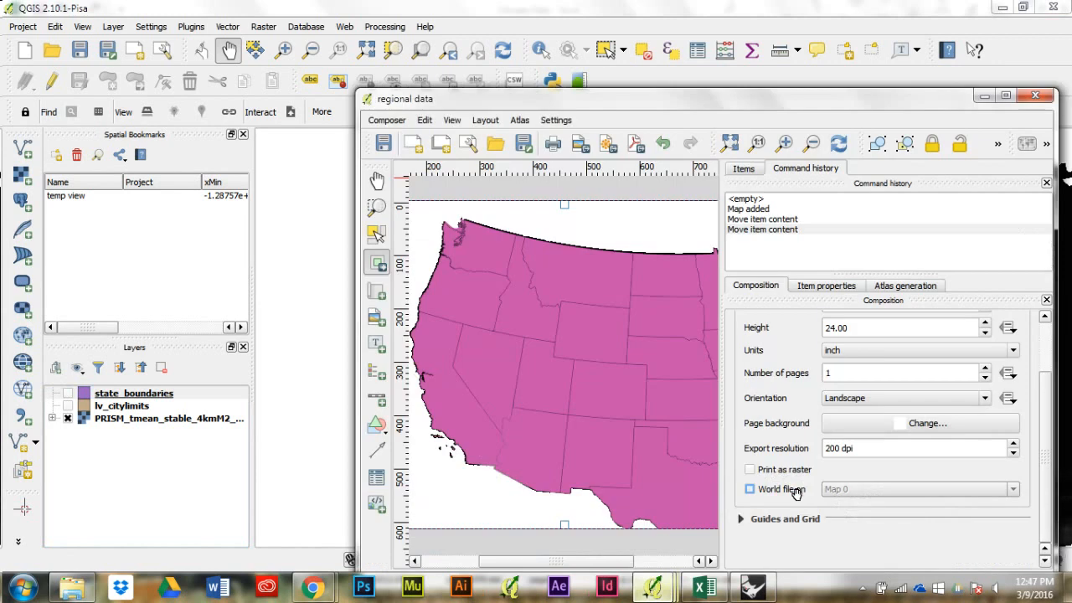
click(842, 144)
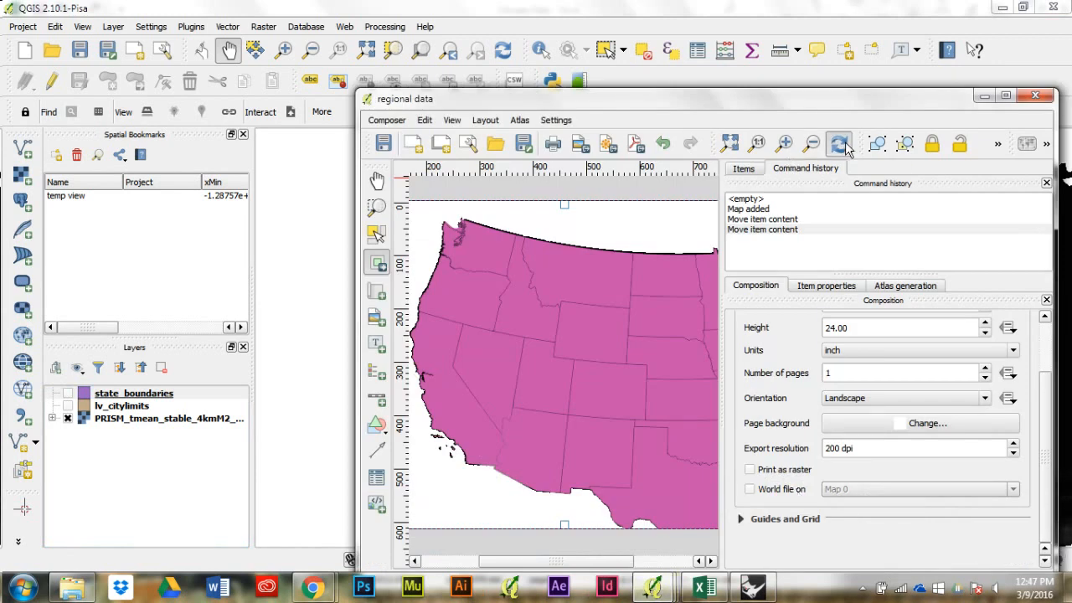
click(1005, 97)
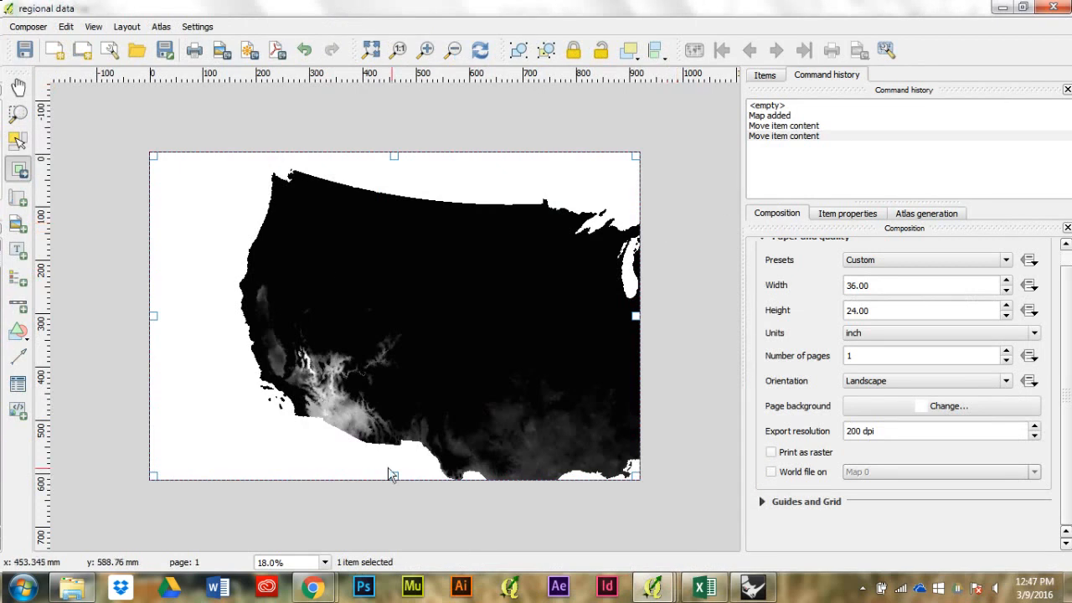
click(222, 52)
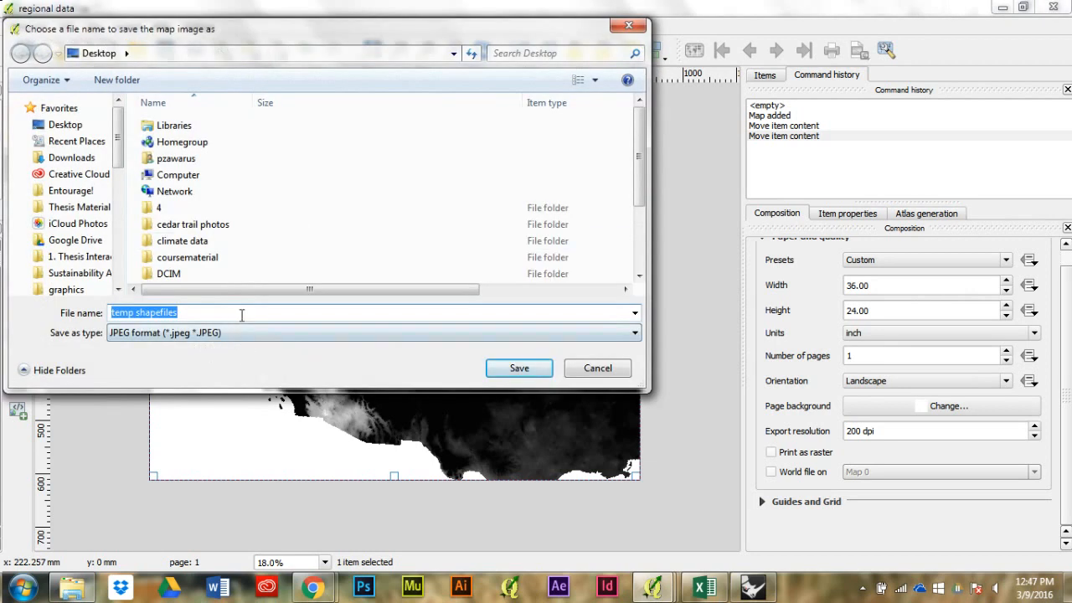
click(598, 369)
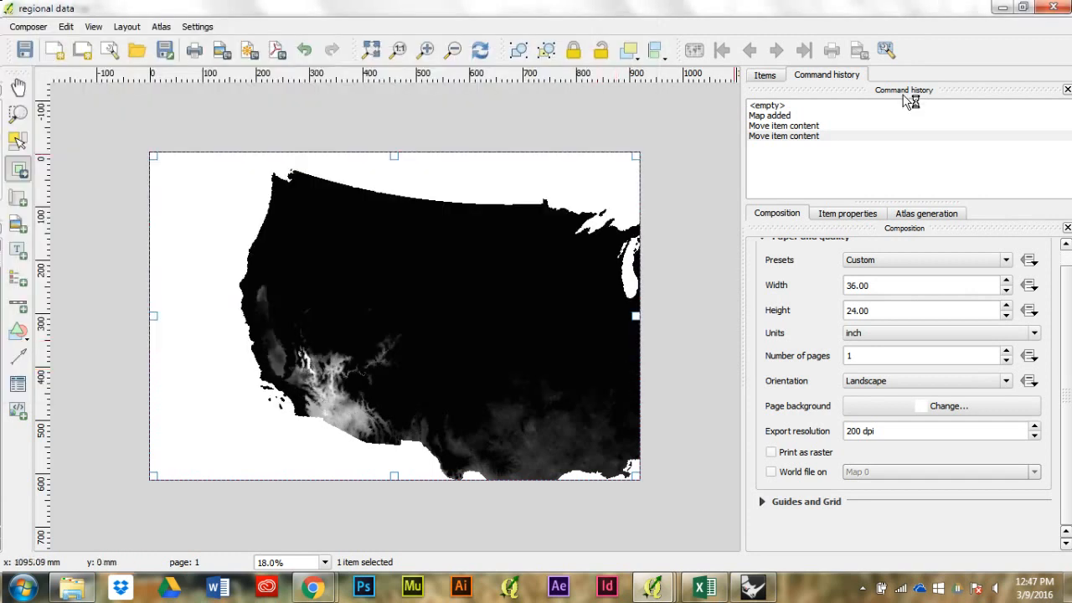
Step: Show lv_citylimits and state_boundaries with the PRISM raster hidden, ordering lv_citylimits first, PRISM second and state_boundaries last
click(1023, 7)
click(69, 418)
click(68, 406)
click(68, 393)
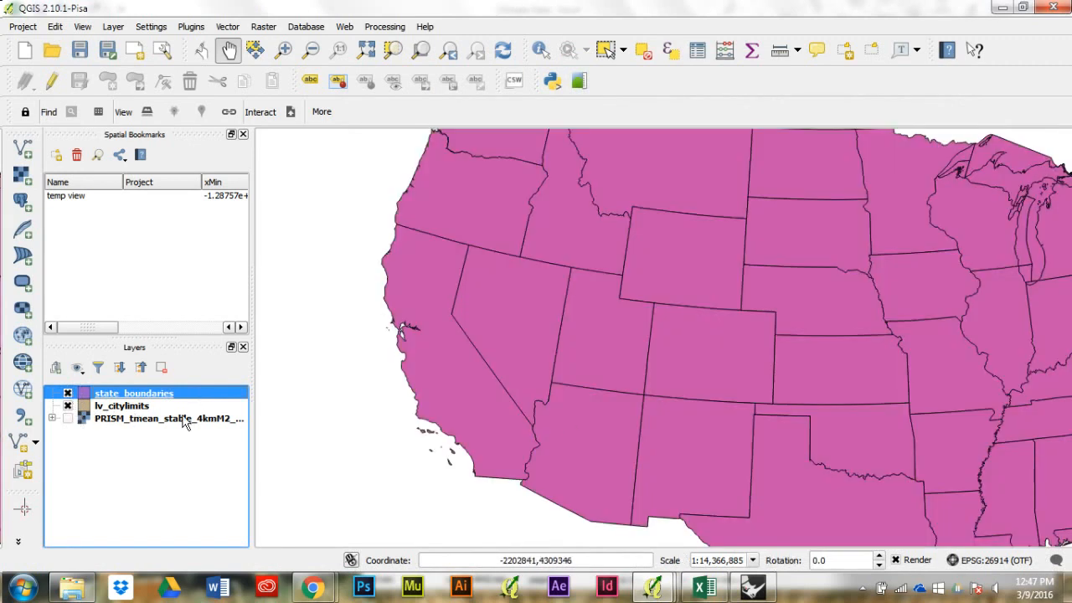
drag(159, 419, 164, 451)
drag(183, 436, 199, 420)
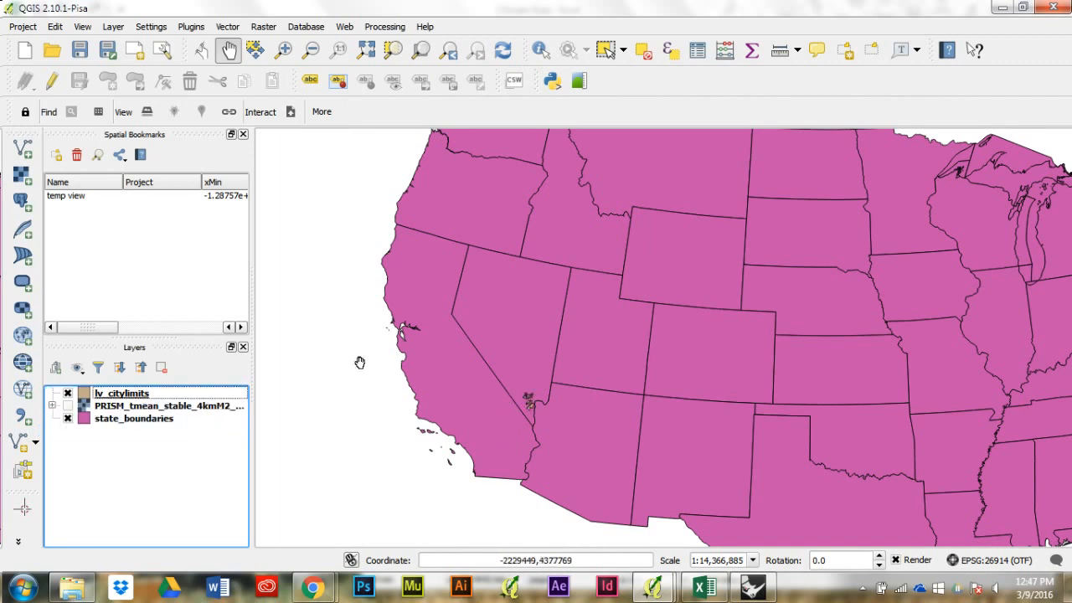
Step: Set the fill style of the state_boundaries layer's simple fill symbol to No Brush
click(146, 418)
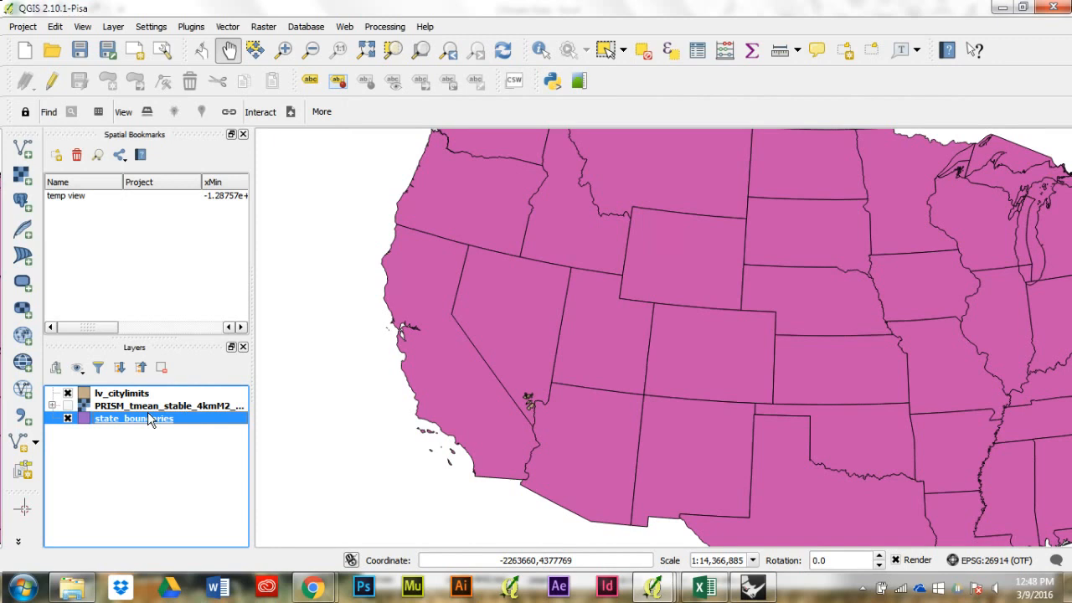
double_click(147, 416)
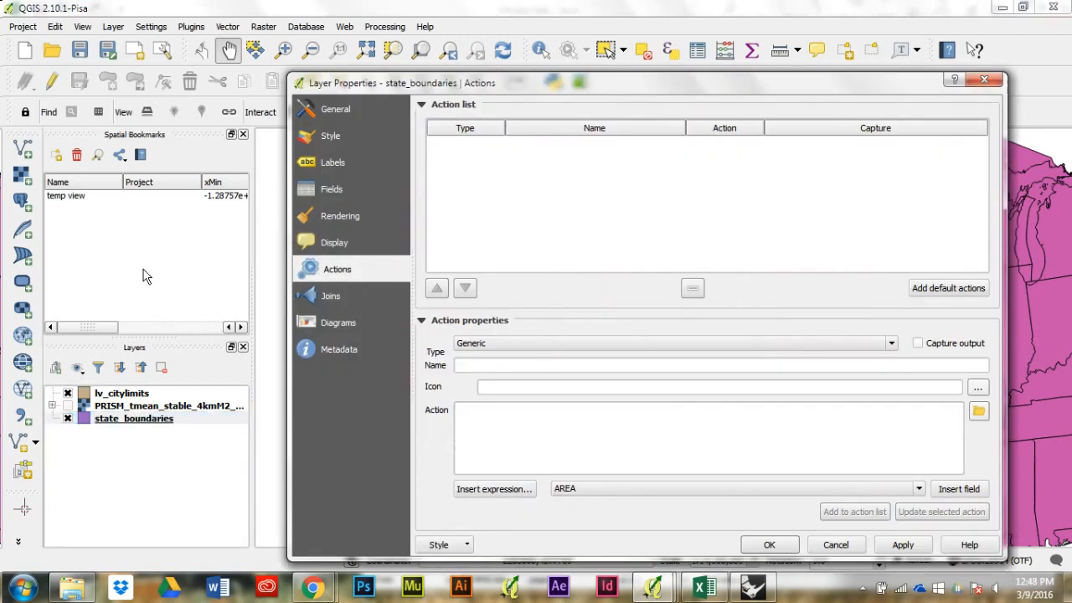
click(361, 138)
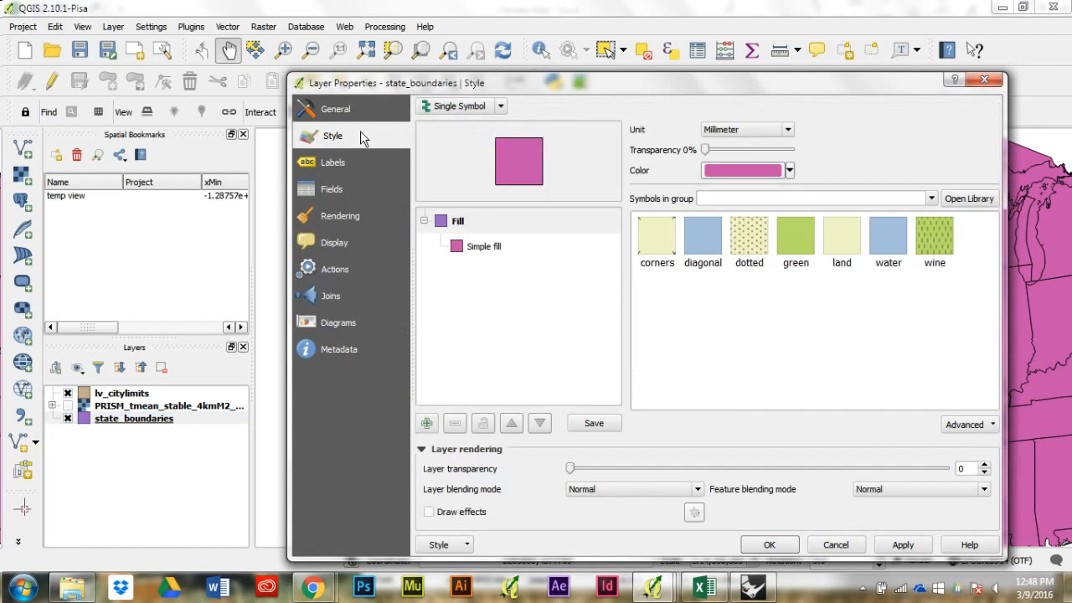
click(486, 247)
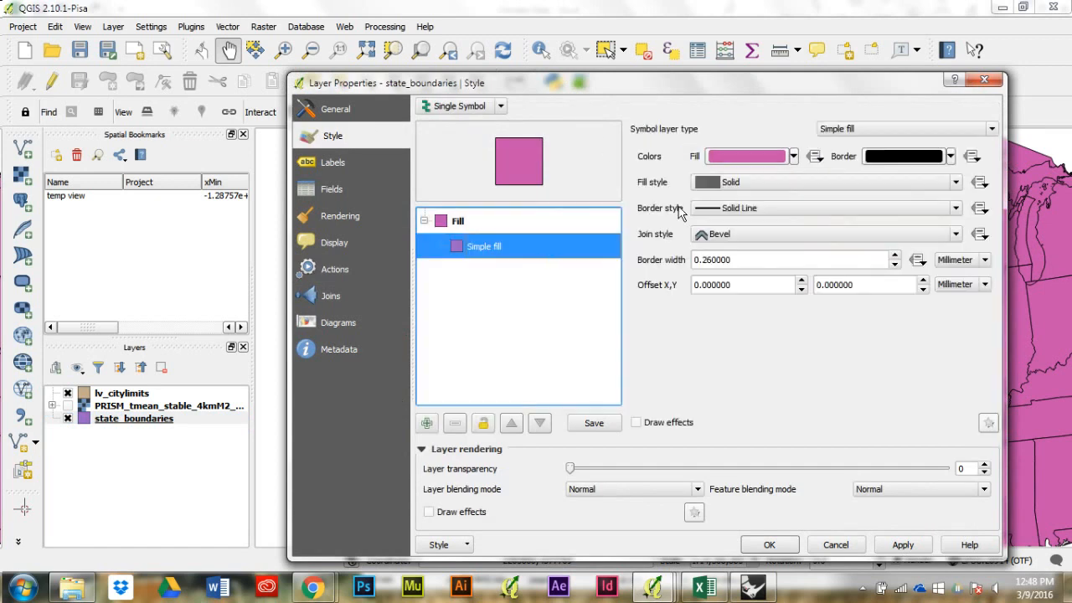
click(737, 183)
click(741, 211)
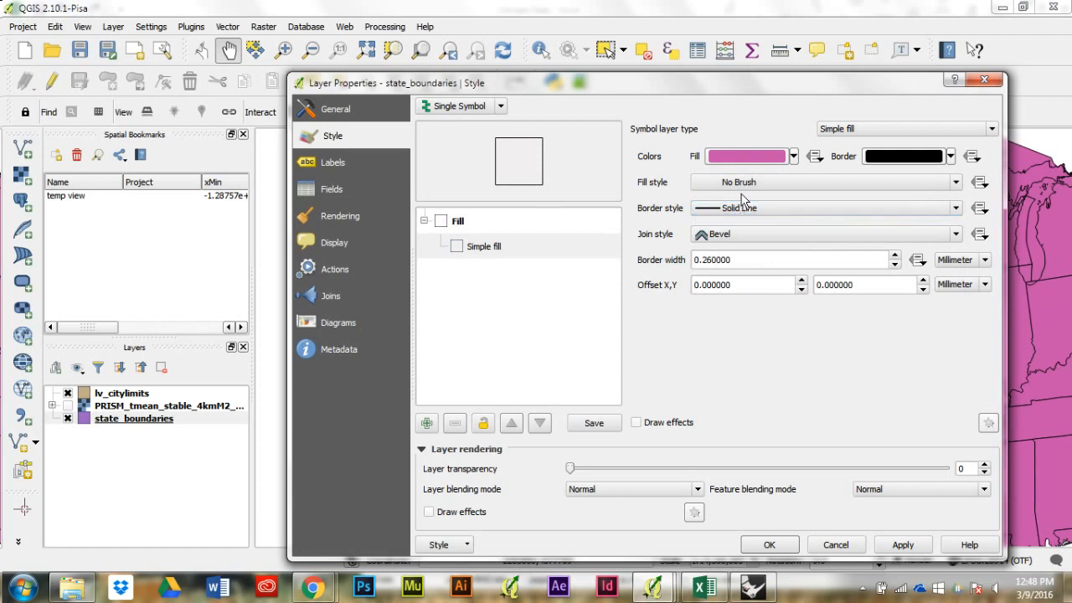
Step: Apply the state_boundaries outline style and set the fill style of the lv_citylimits simple fill symbol to No Brush
click(921, 545)
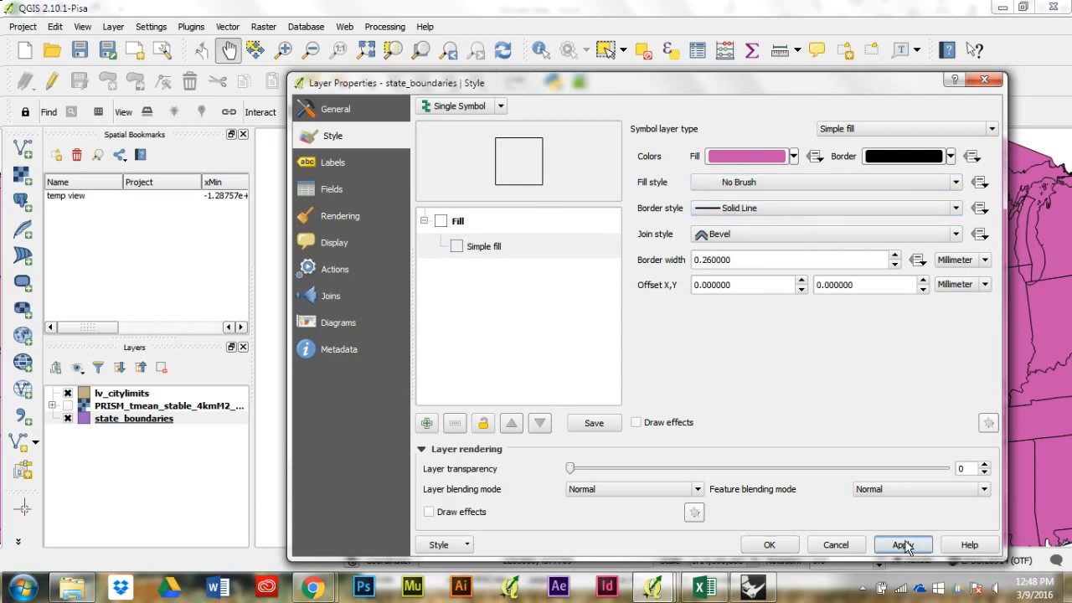
click(766, 545)
click(120, 394)
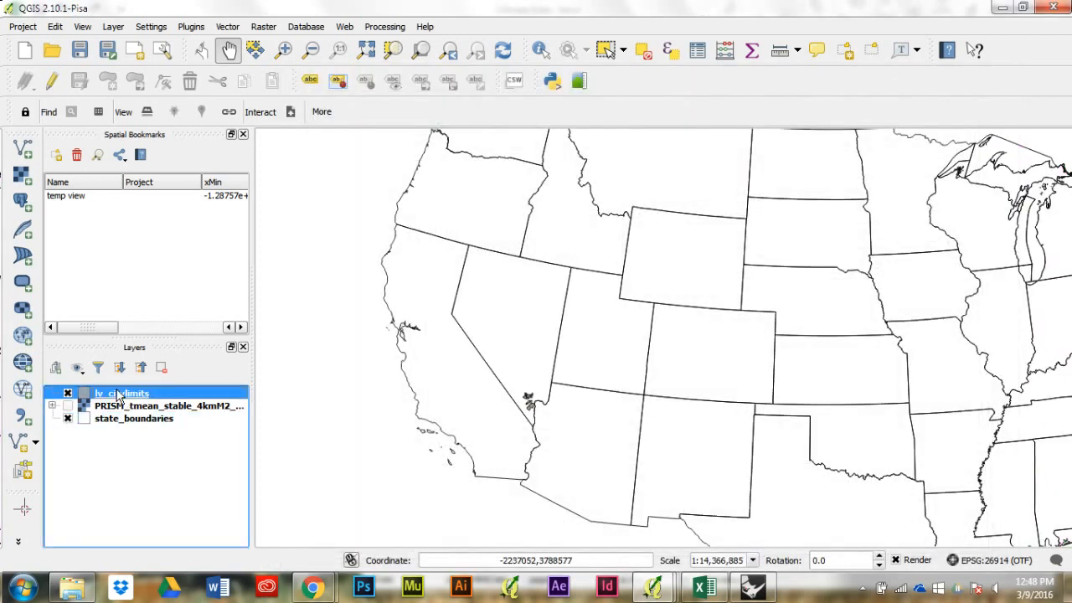
double_click(119, 396)
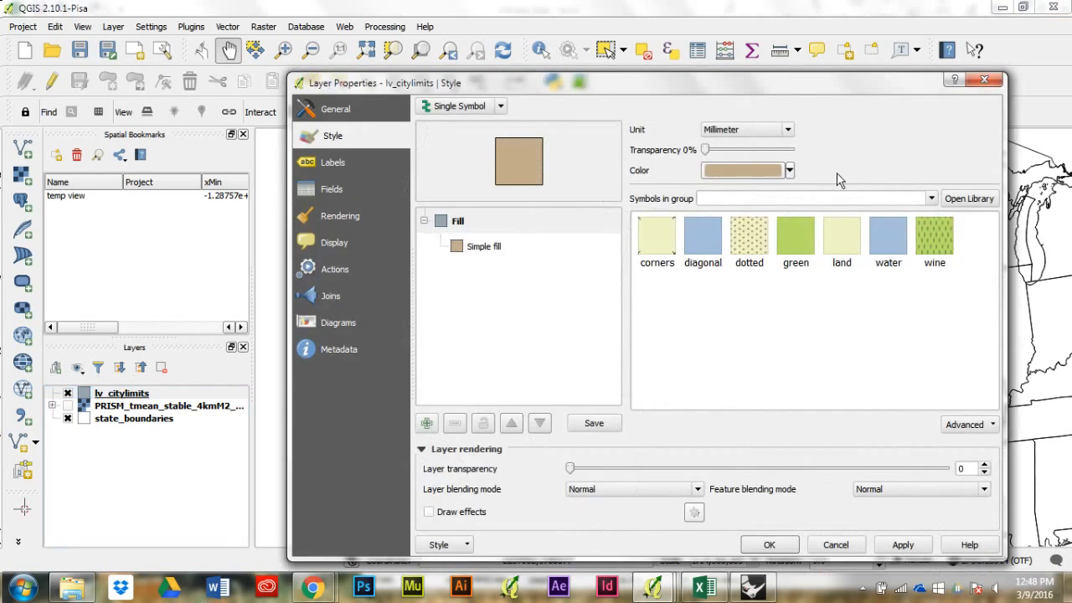
click(491, 244)
click(749, 182)
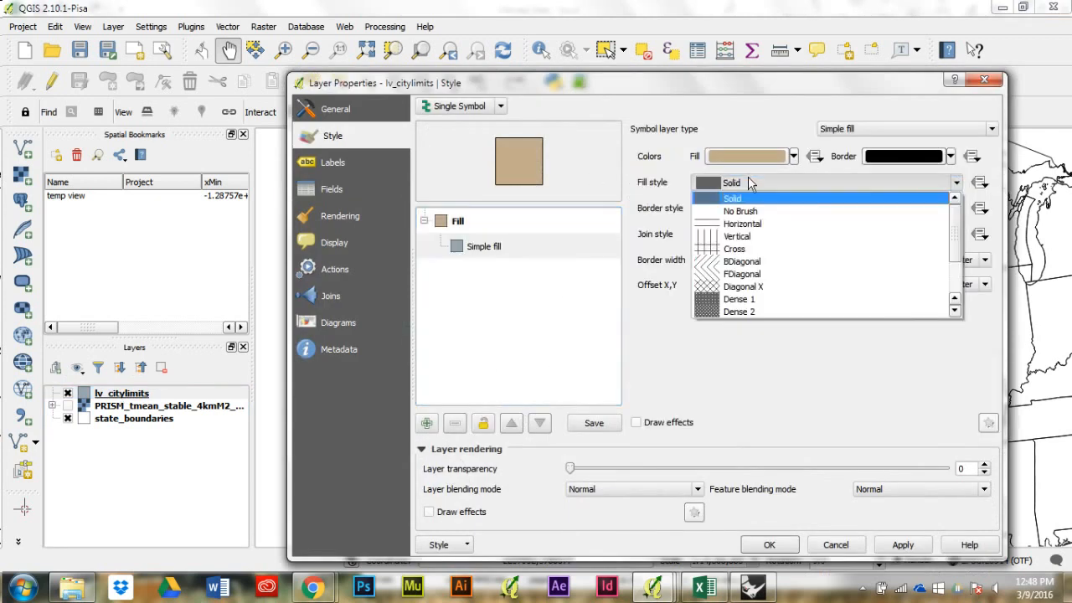
click(752, 211)
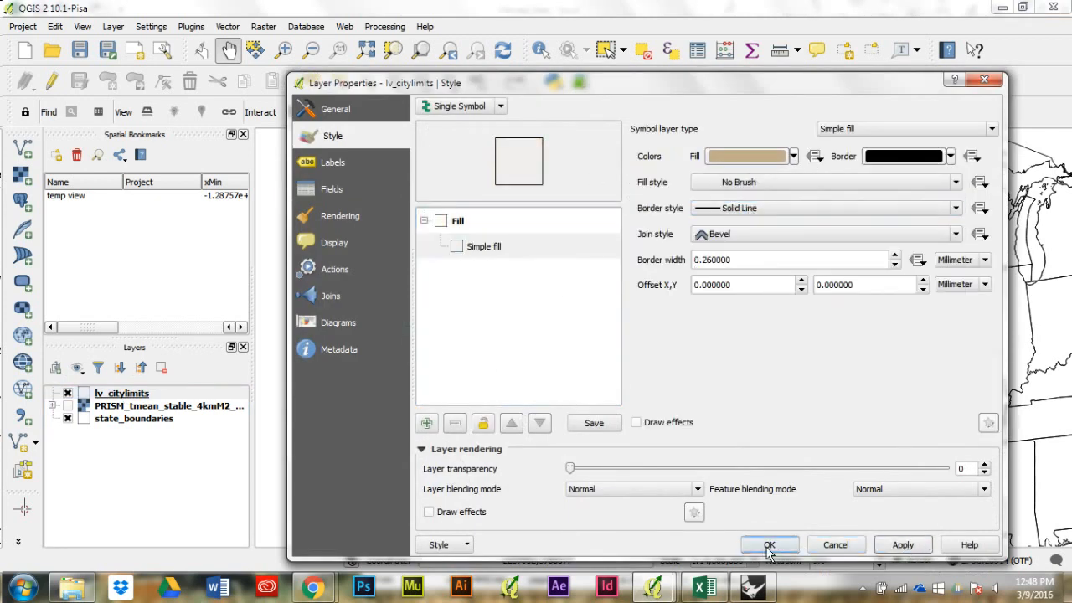
click(769, 544)
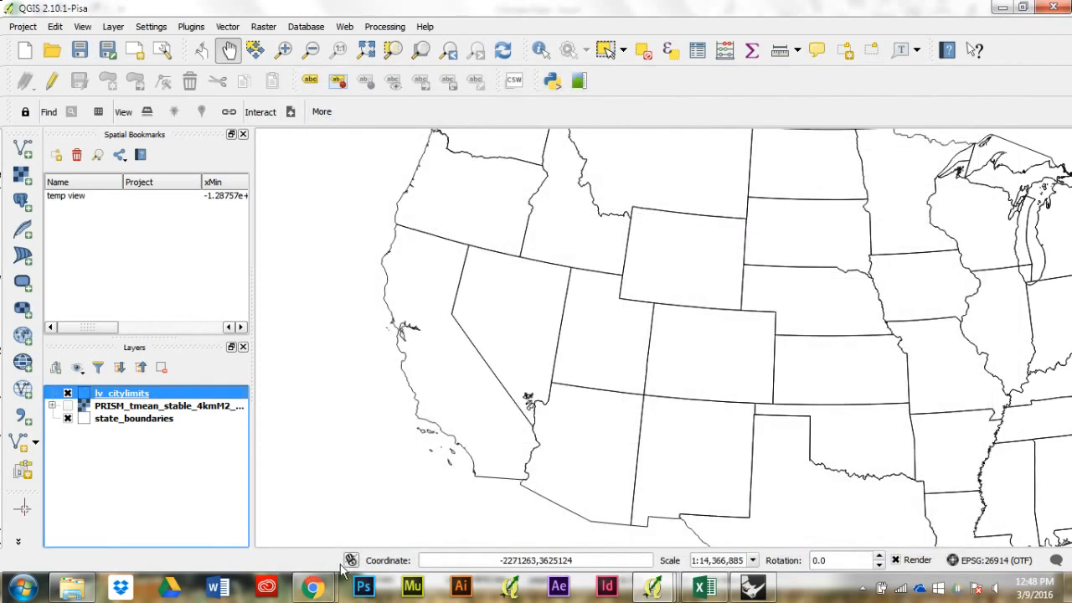
Step: Refresh the regional data composition with the outlined vector layers and enlarge its window to show the whole page
mouse_move(653, 589)
click(815, 507)
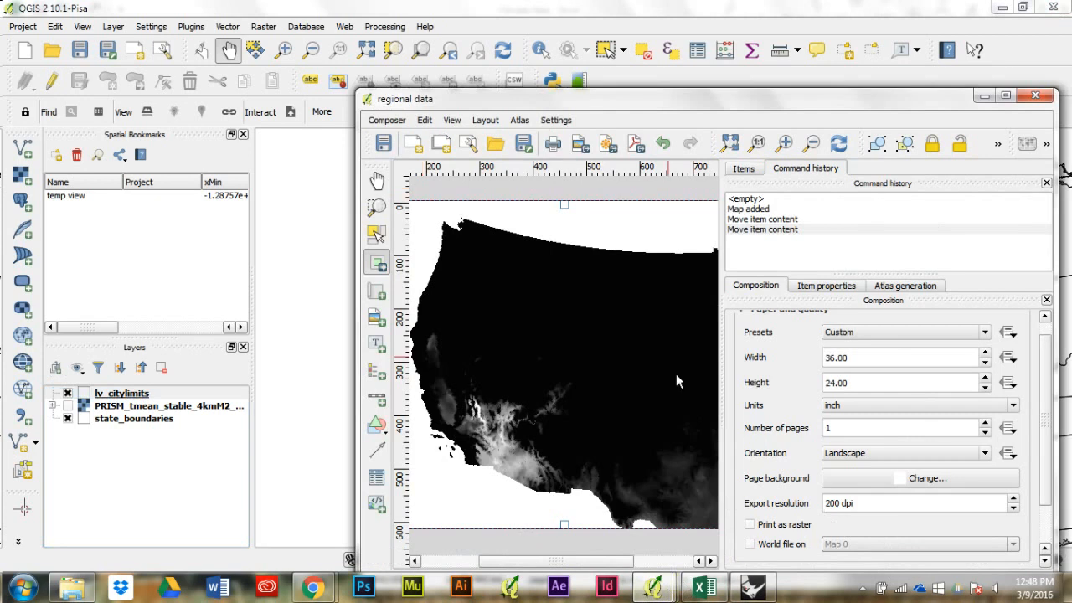
click(837, 145)
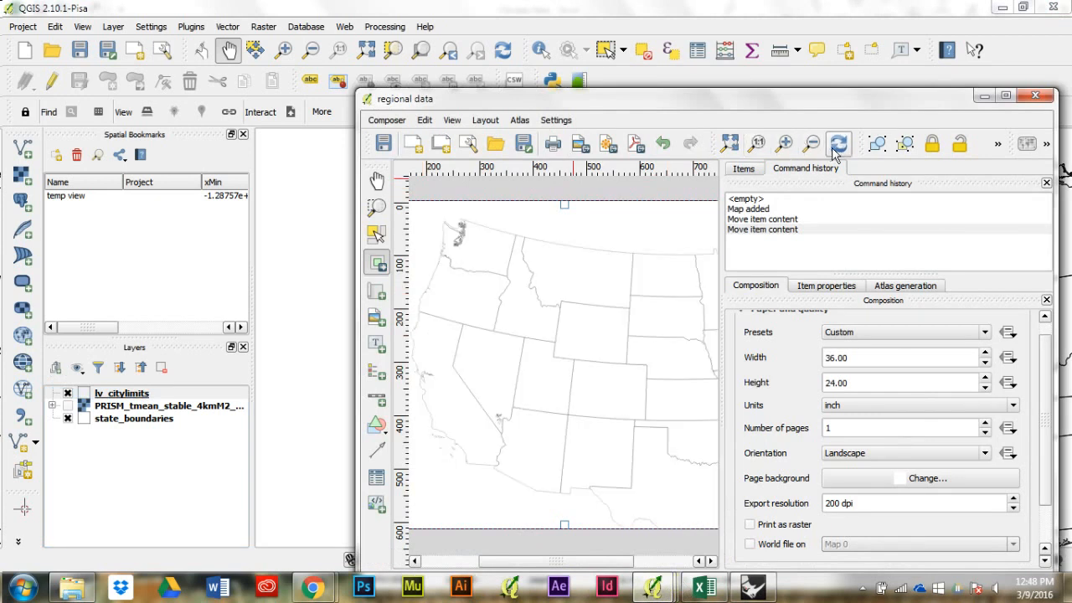
drag(356, 203, 4, 178)
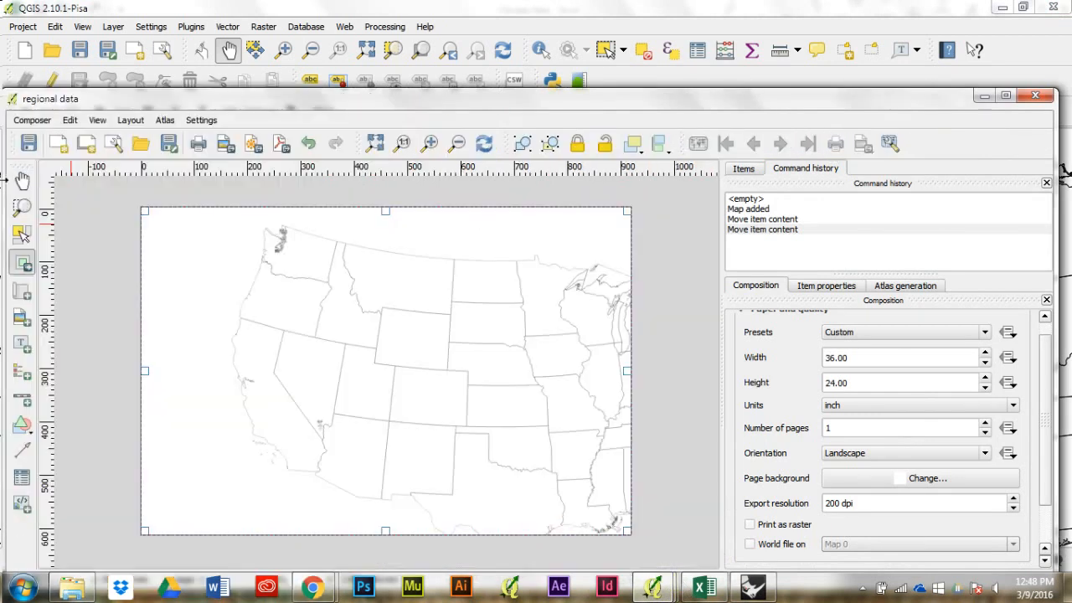
drag(578, 104, 603, 63)
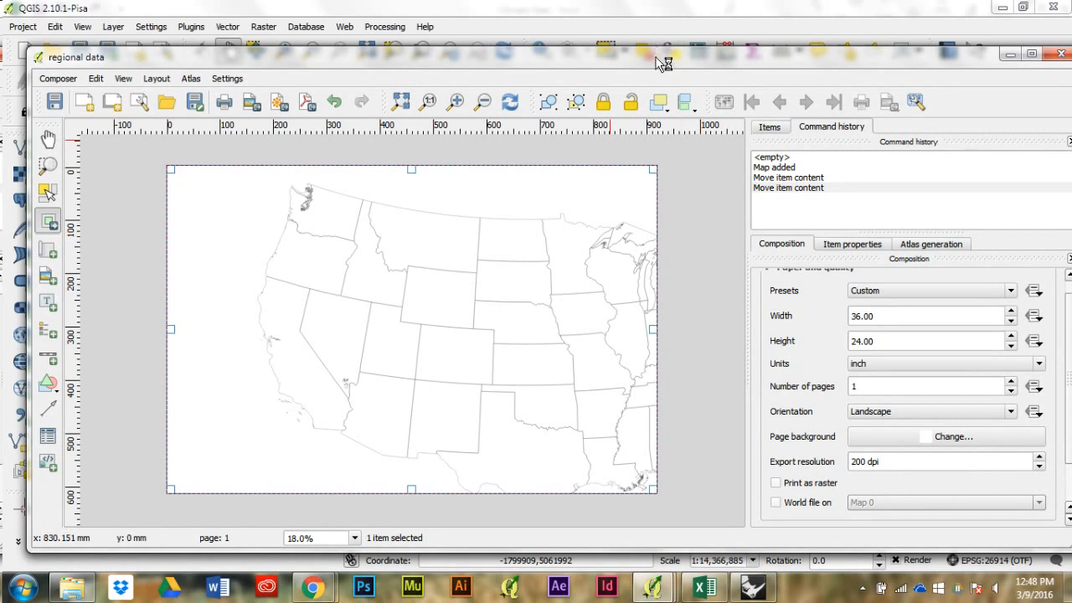
Step: Minimize the regional data composer, show the PRISM raster and hide the lv_citylimits and state_boundaries layers
click(1010, 55)
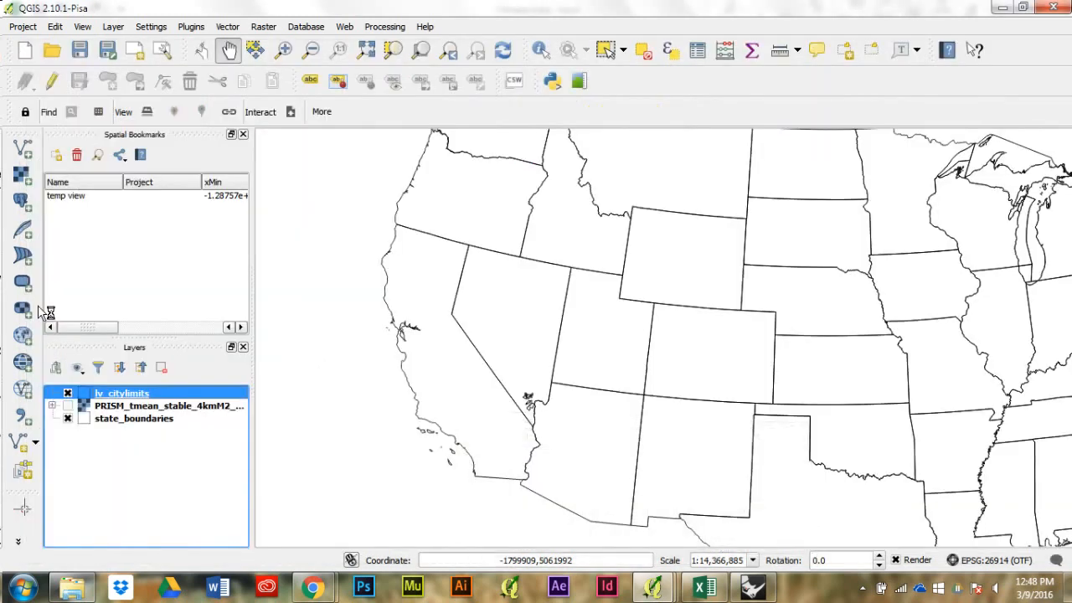
click(67, 406)
click(70, 419)
click(67, 393)
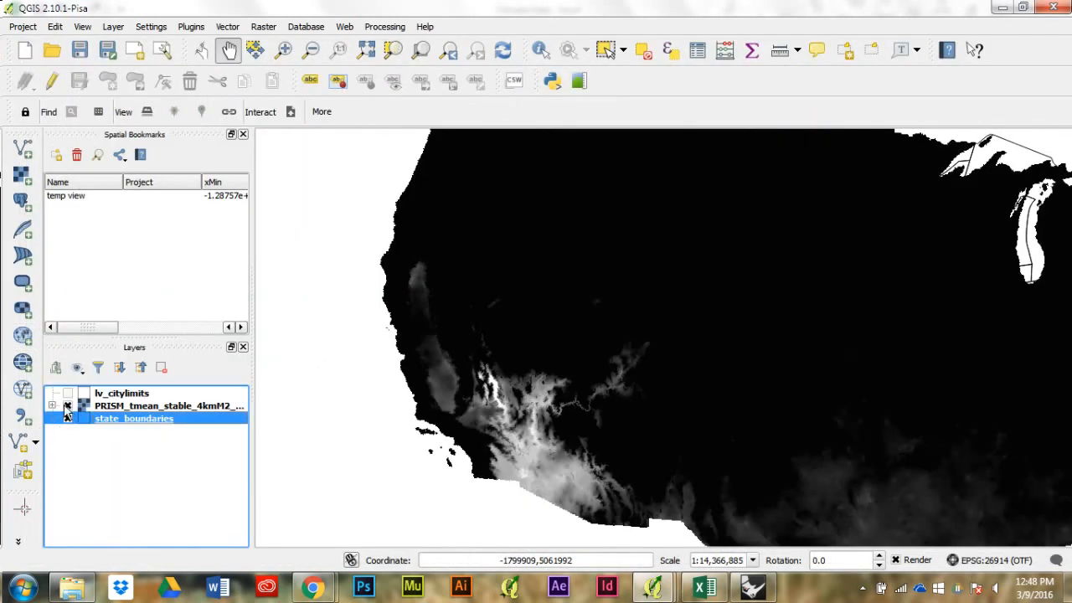
click(67, 419)
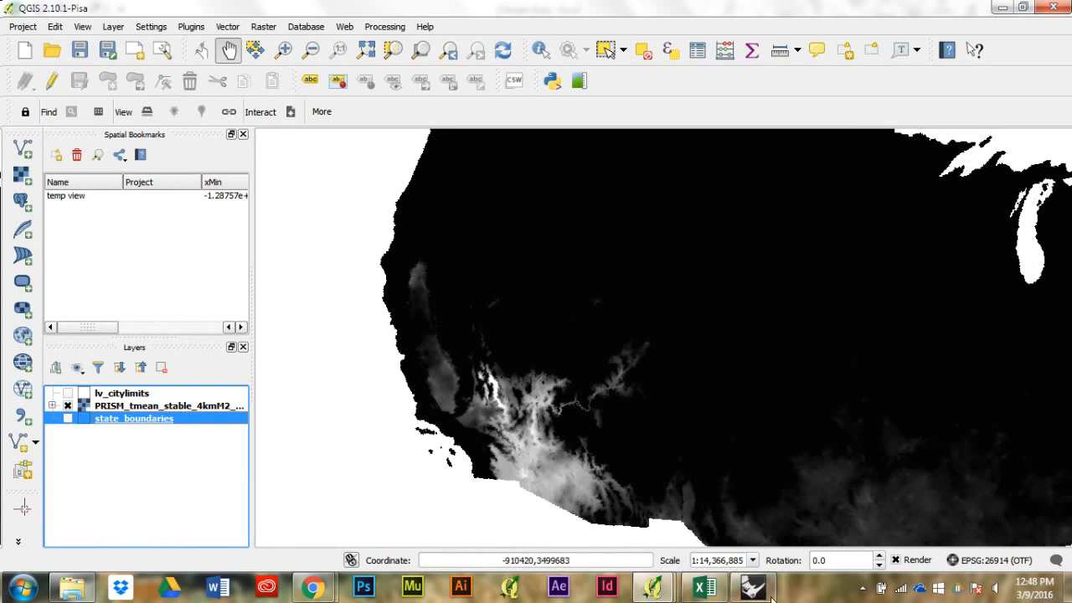
Step: Reopen the regional data composer and refresh the composition with only the PRISM raster shown
click(653, 586)
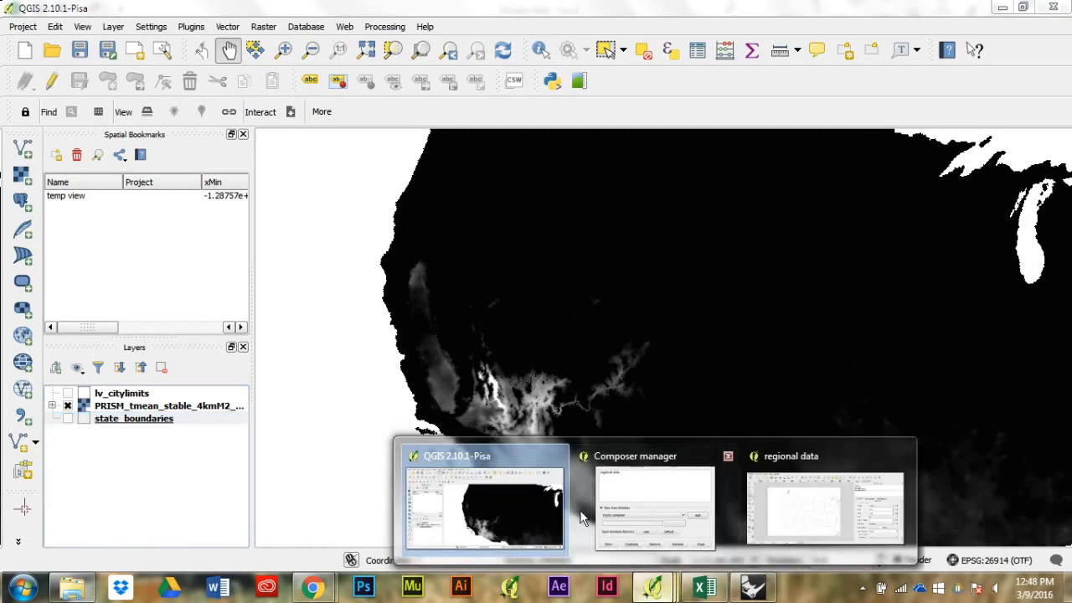
click(779, 504)
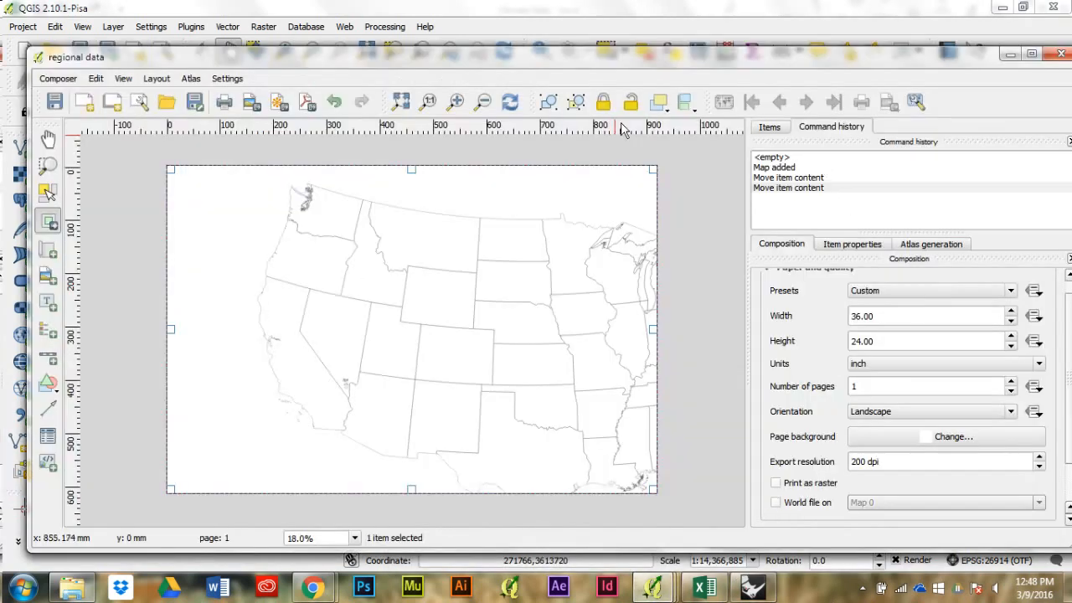
click(518, 105)
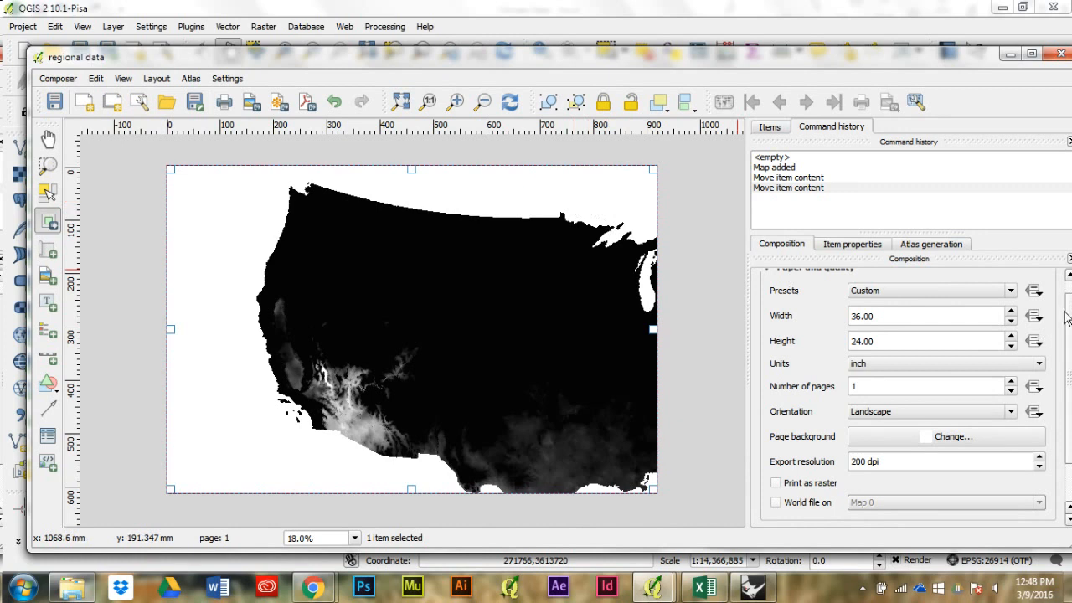
Step: Set the background color of the composition's map item to black (#000000)
click(836, 247)
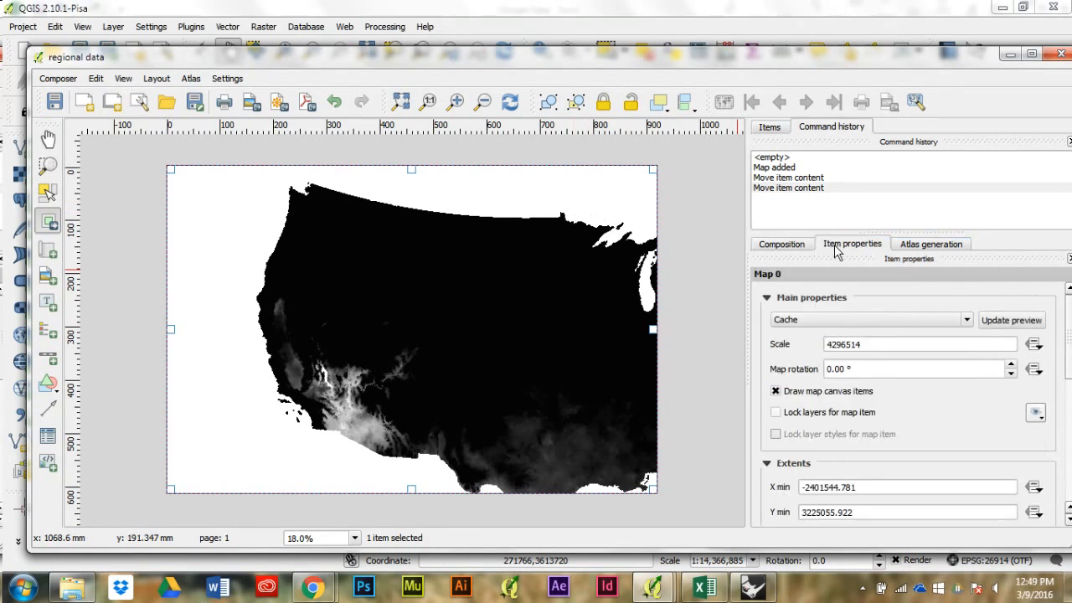
drag(1069, 338, 1070, 456)
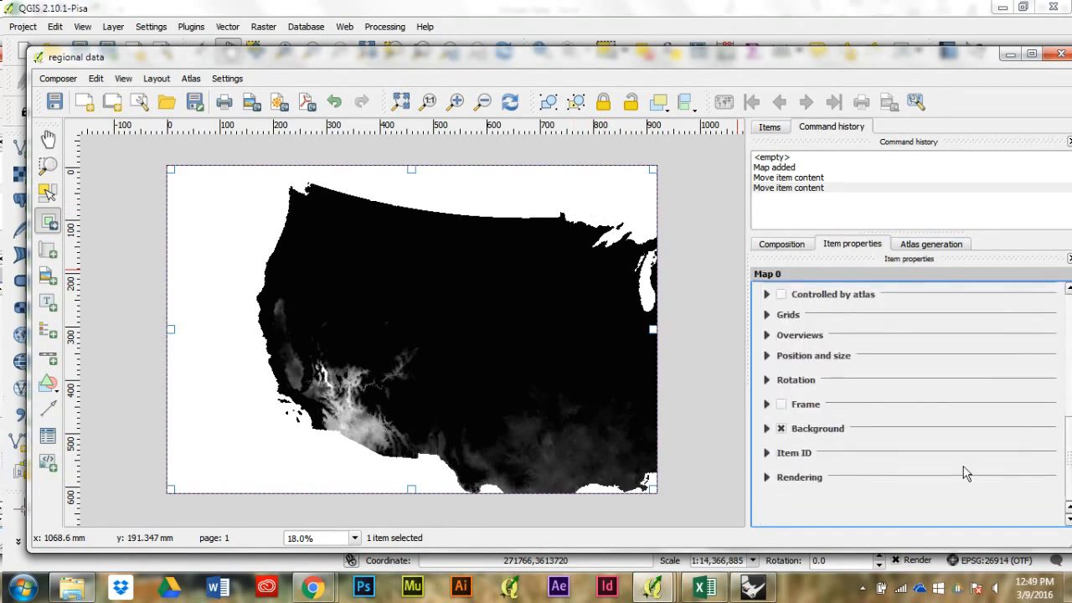
click(764, 426)
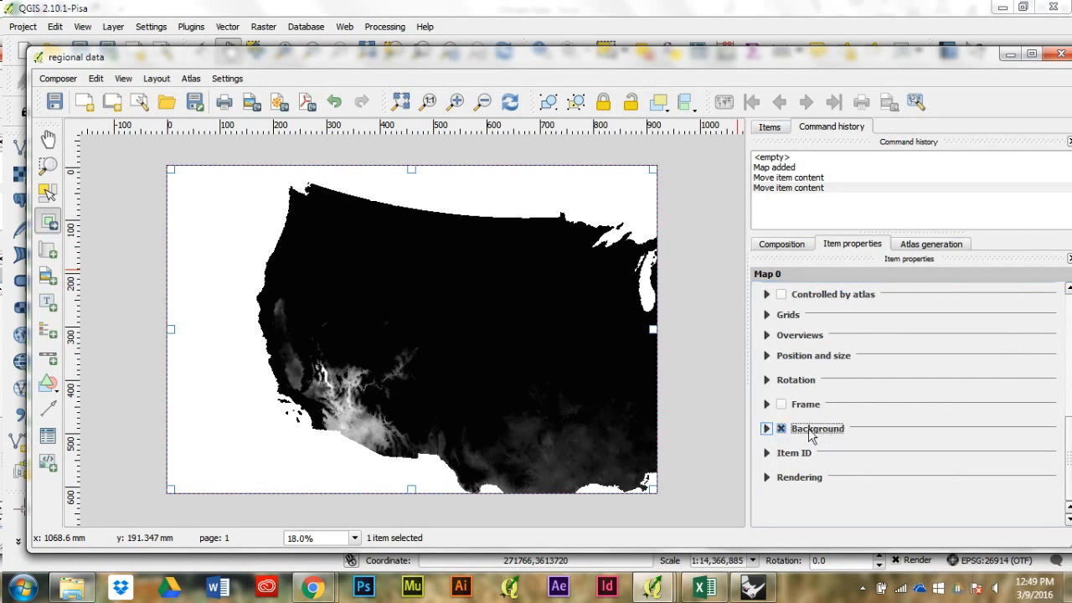
click(765, 429)
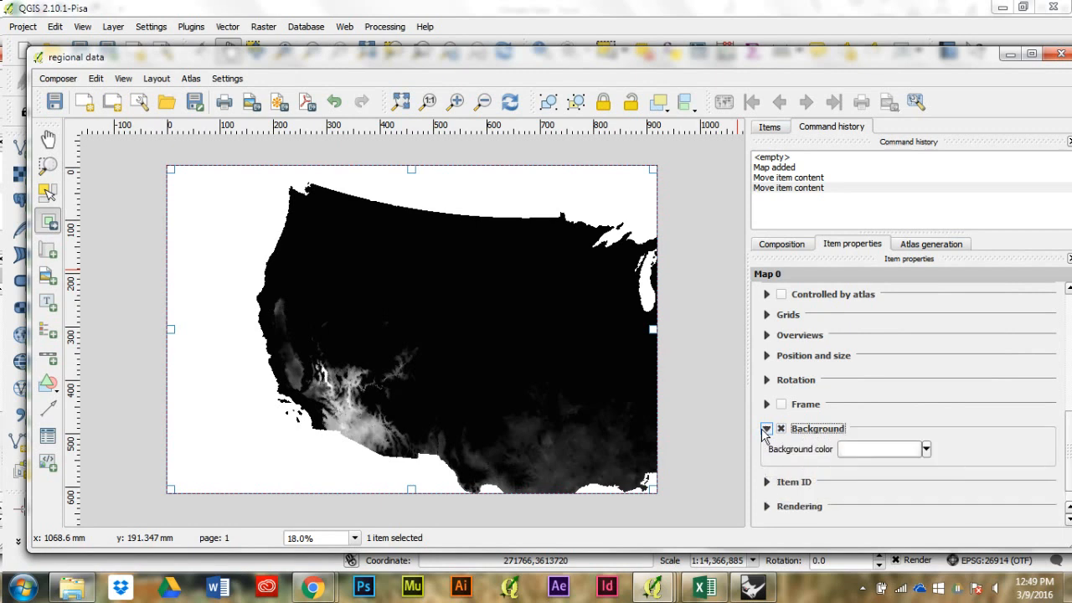
click(863, 450)
drag(490, 292, 429, 159)
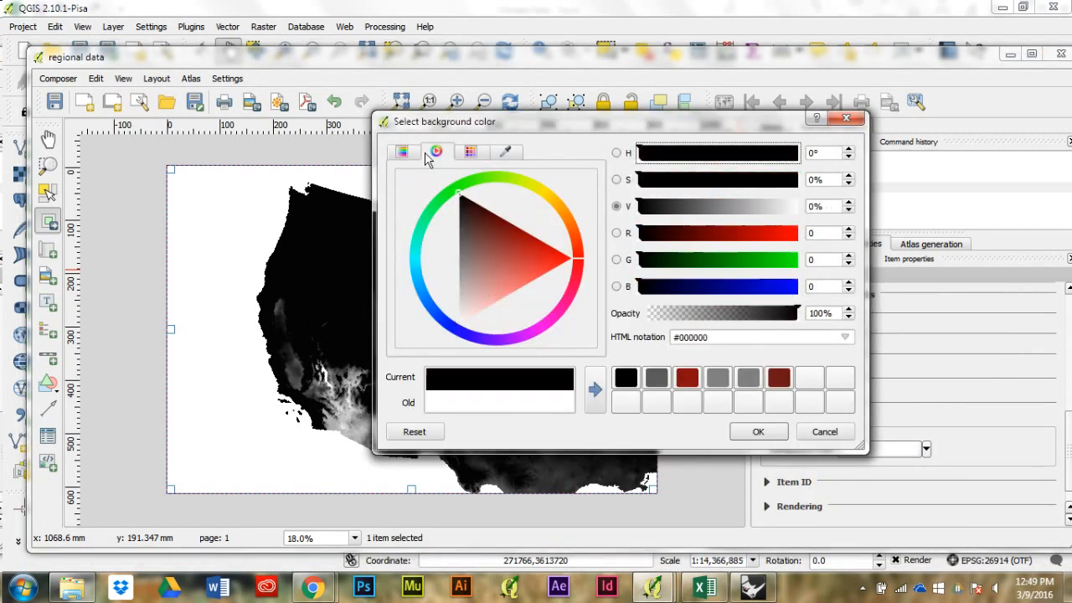
click(754, 431)
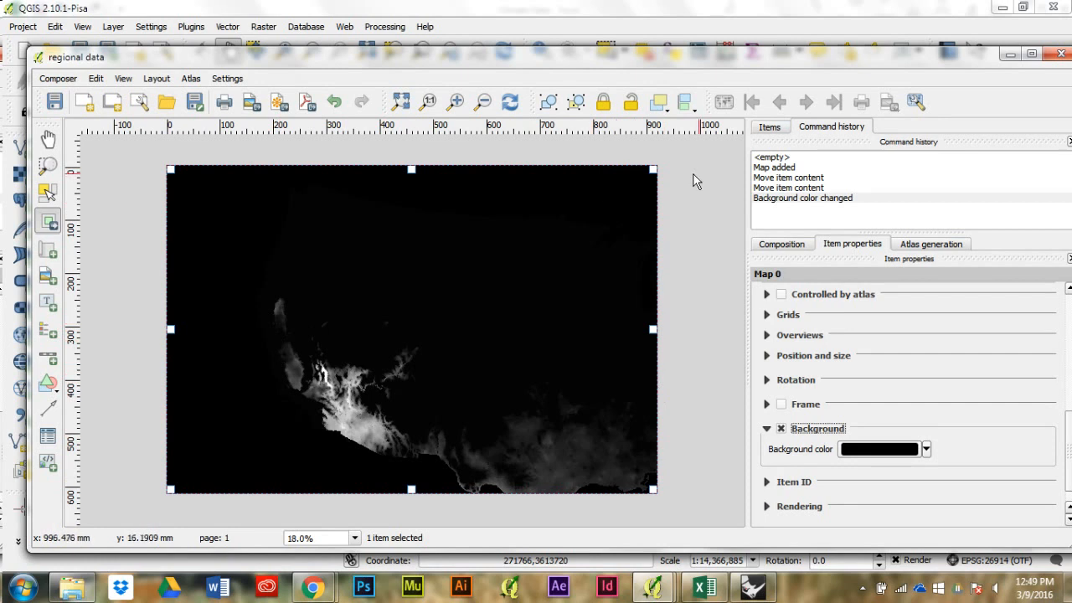
Step: Close the regional data composer and the Composer manager, and minimize the main QGIS window
click(1059, 55)
click(1003, 8)
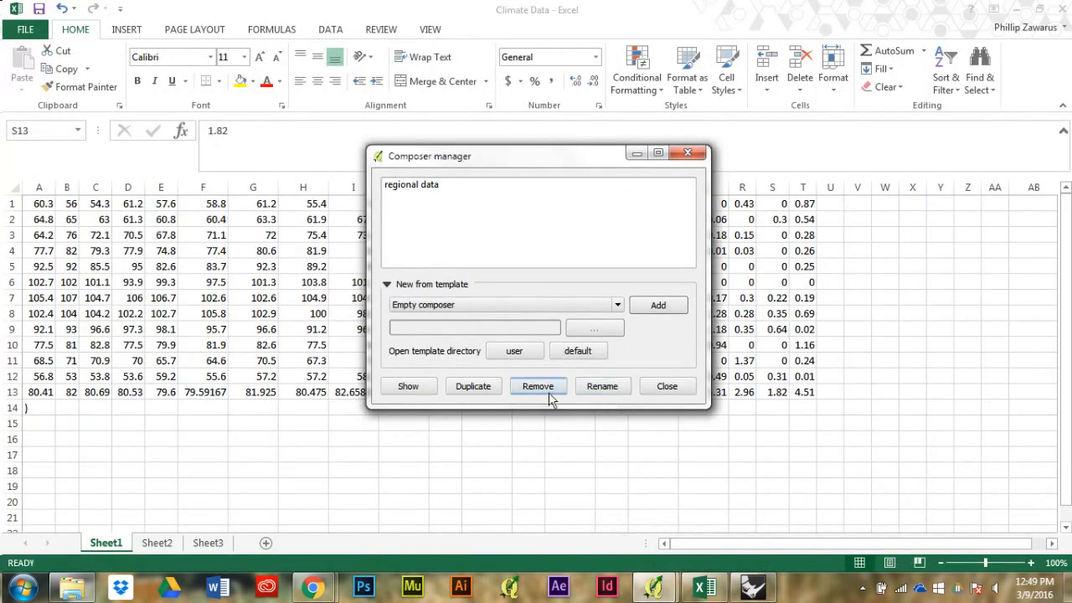
click(690, 389)
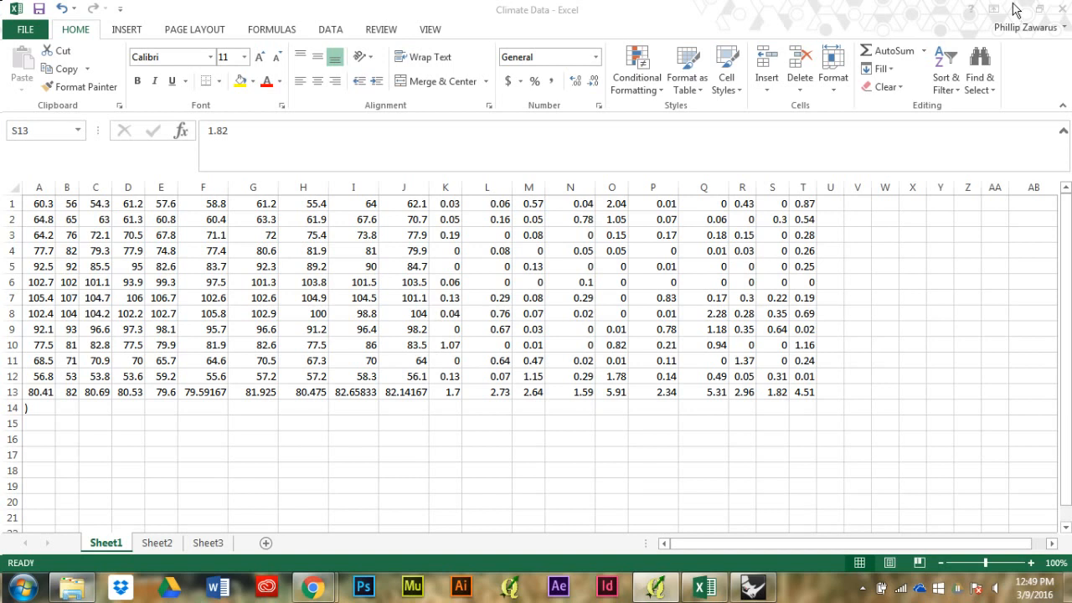
Step: Switch to Rhinoceros and minimize the Grasshopper window to view the existing climate graph in the Top viewport
click(752, 586)
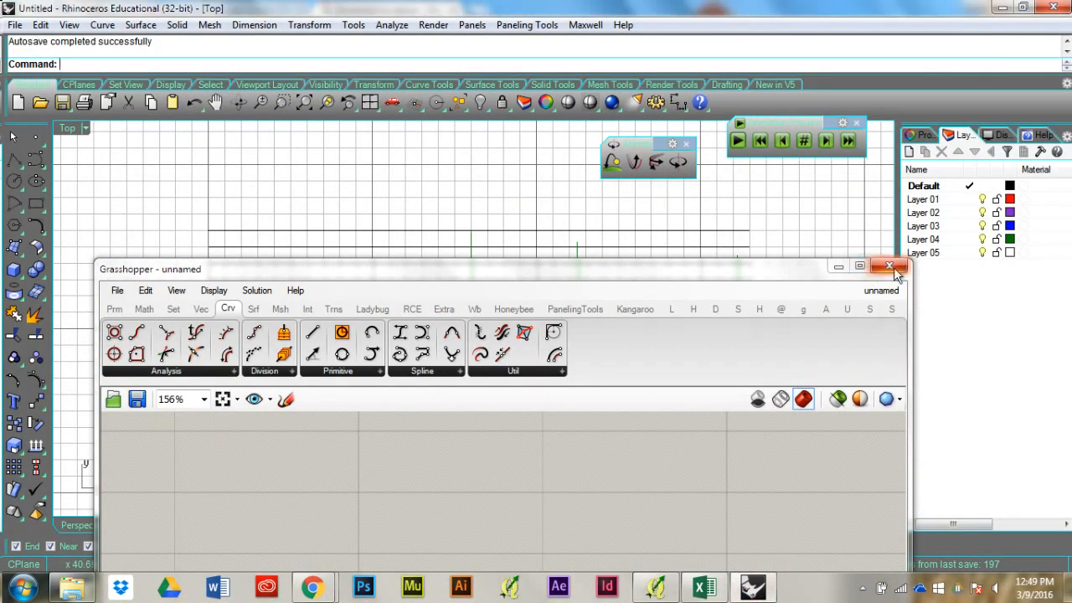
drag(702, 272, 715, 181)
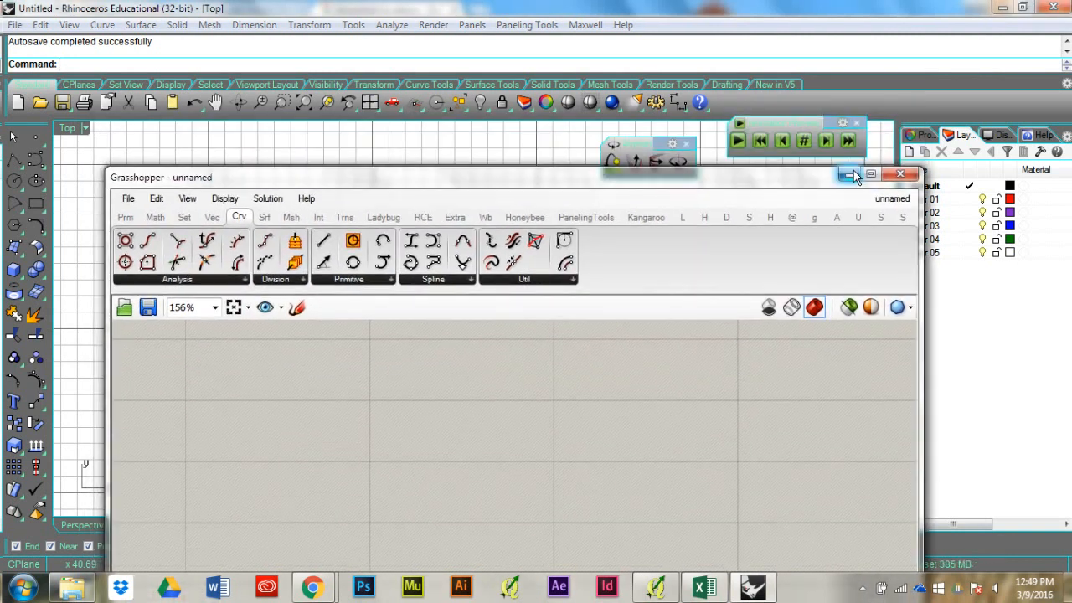
click(849, 172)
drag(566, 356, 481, 405)
scroll(482, 404, down, 8)
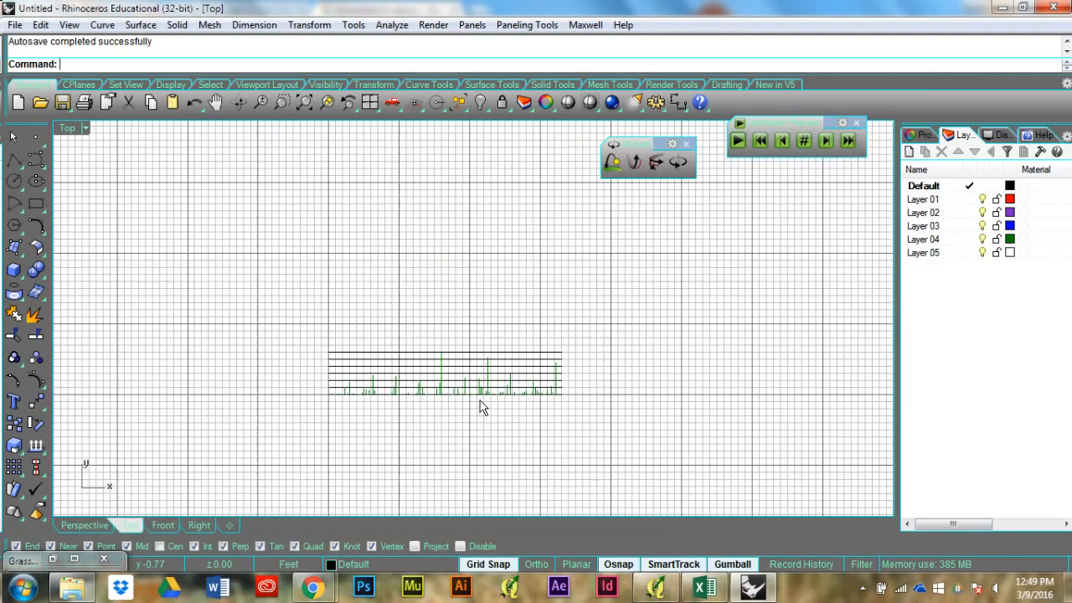
Step: Create a new Rhino document from the Large Objects - Feet template, minimizing the Excel and Chrome windows that cover its dialogs
click(18, 103)
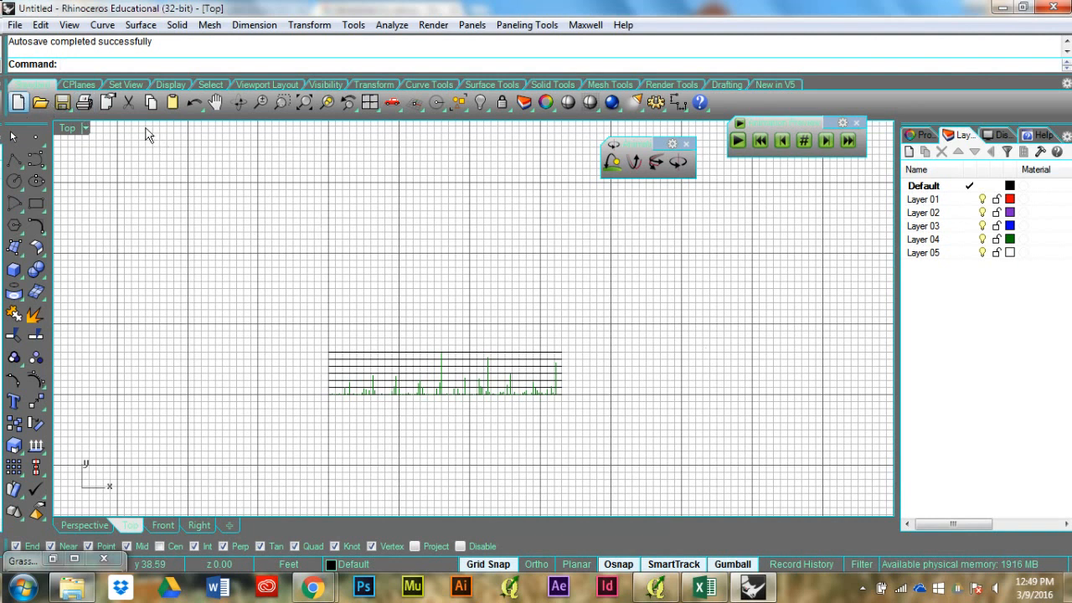
click(553, 331)
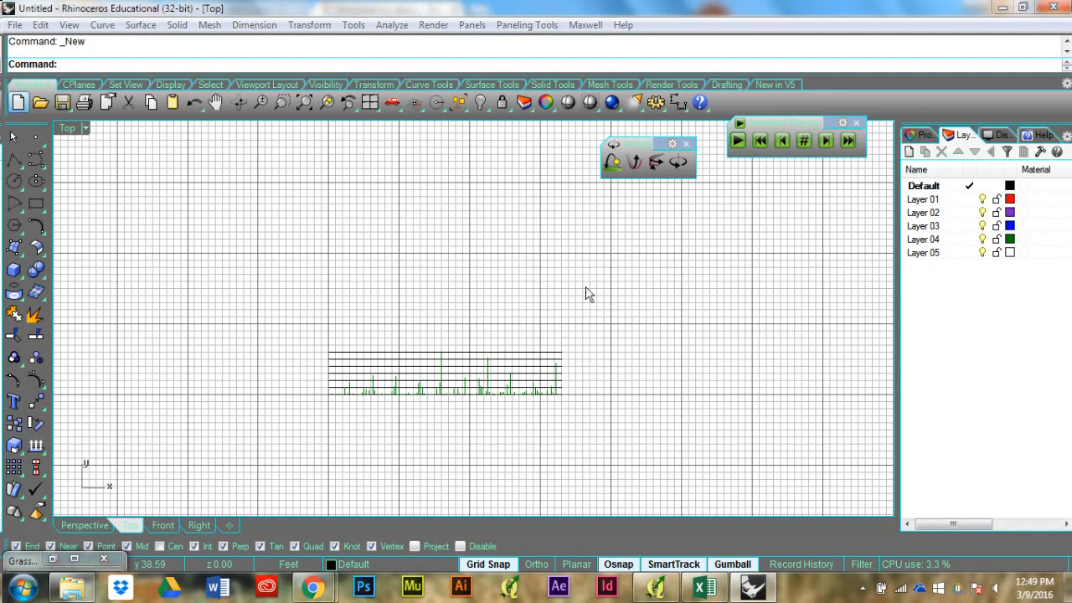
key(alt+Tab)
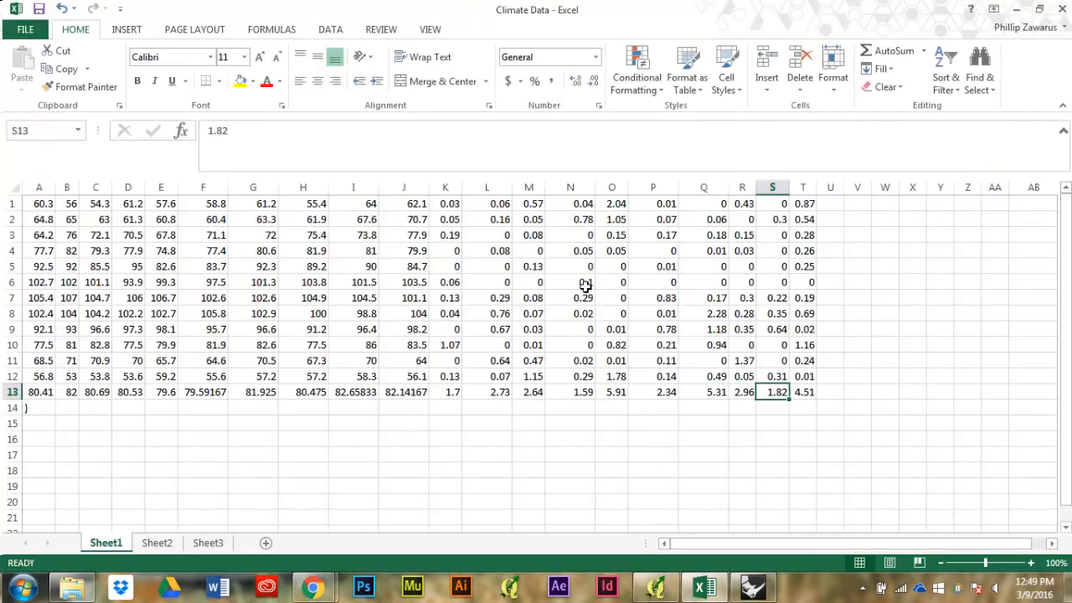
click(1014, 10)
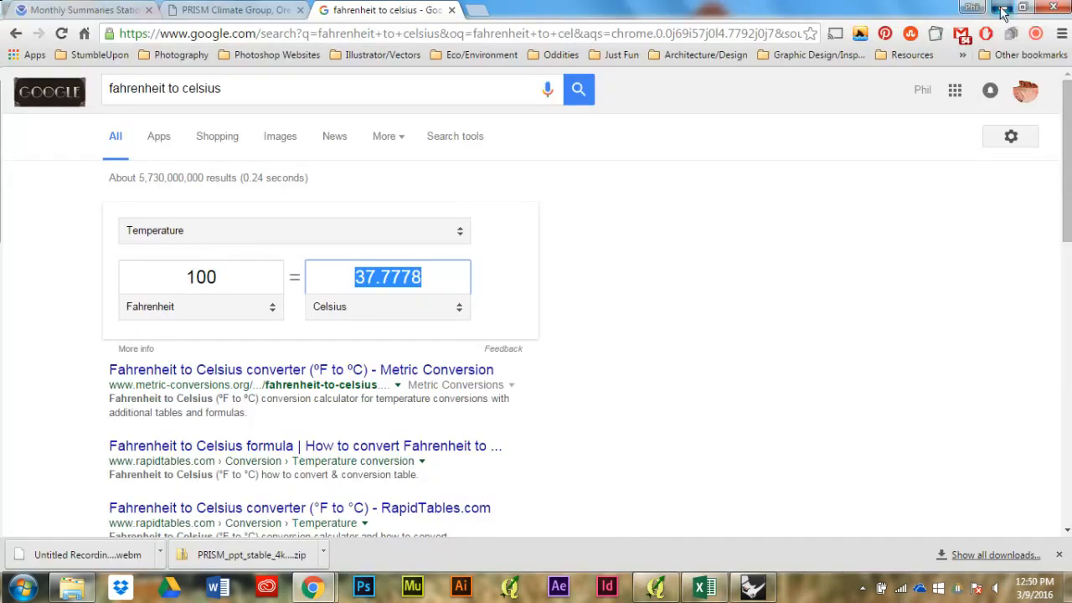
click(1003, 10)
click(891, 62)
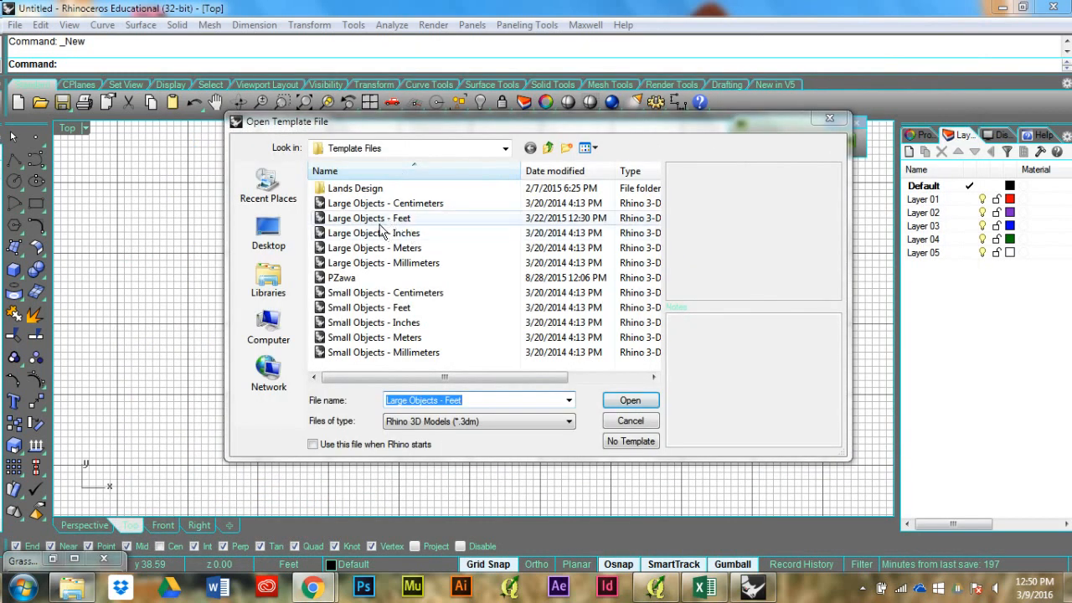
click(630, 402)
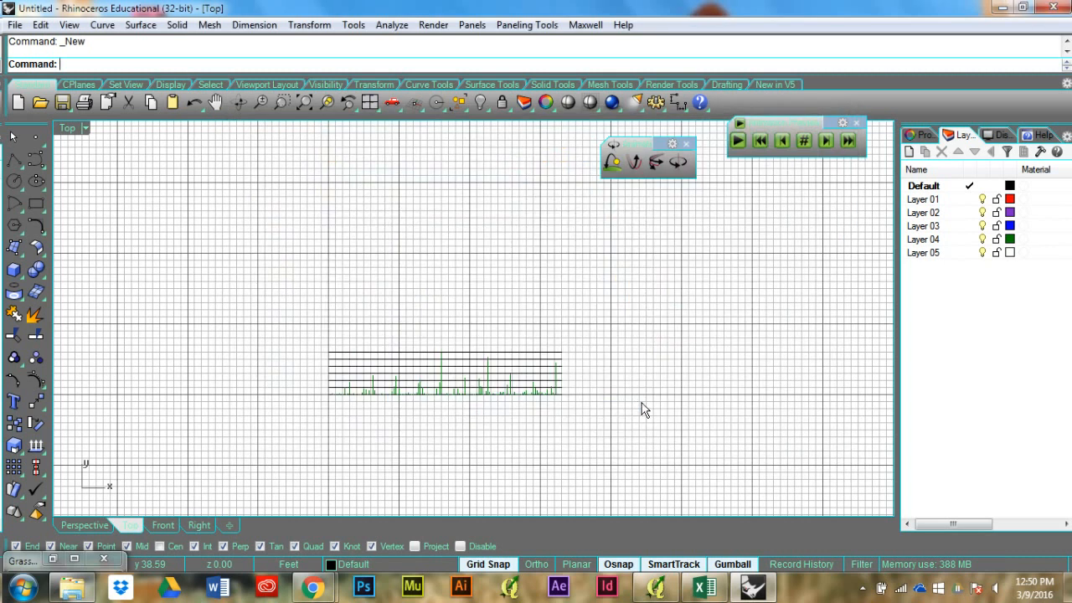
Step: Switch to QGIS and close it, discarding the changes to the current project
click(656, 586)
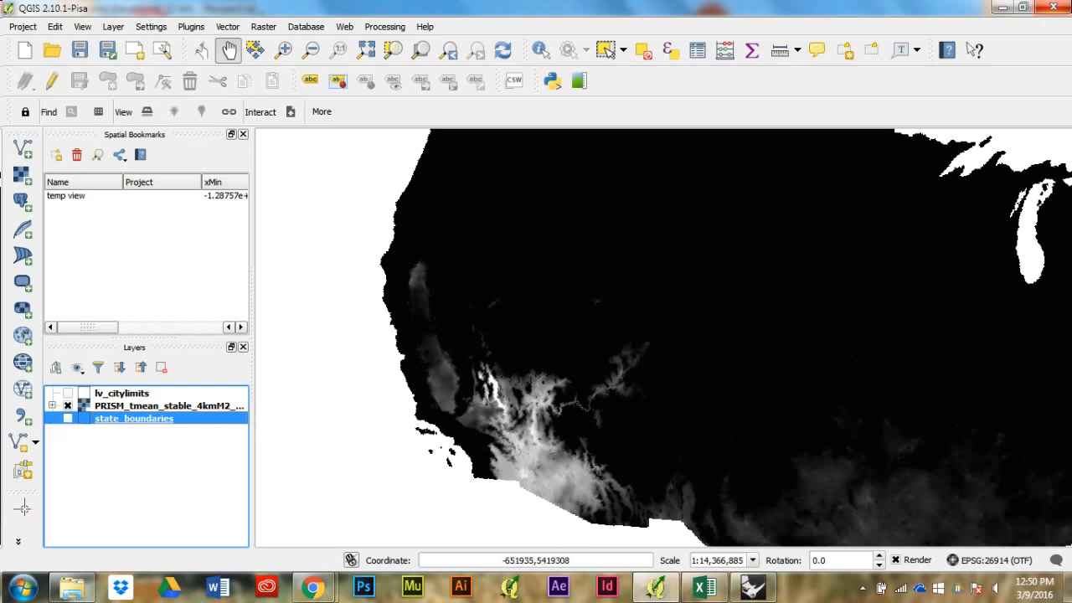
click(1053, 7)
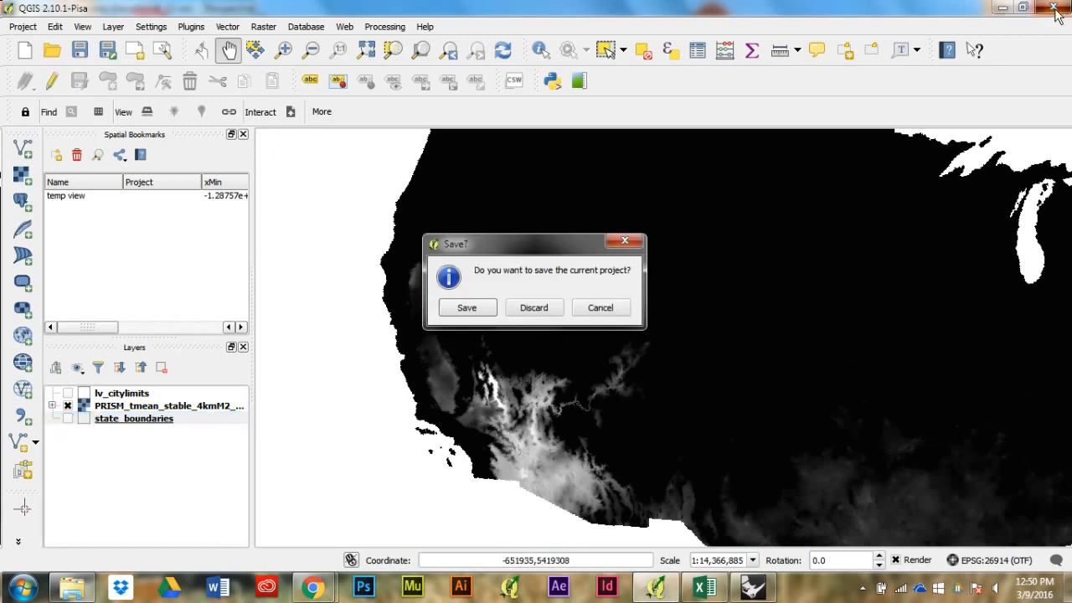
click(555, 313)
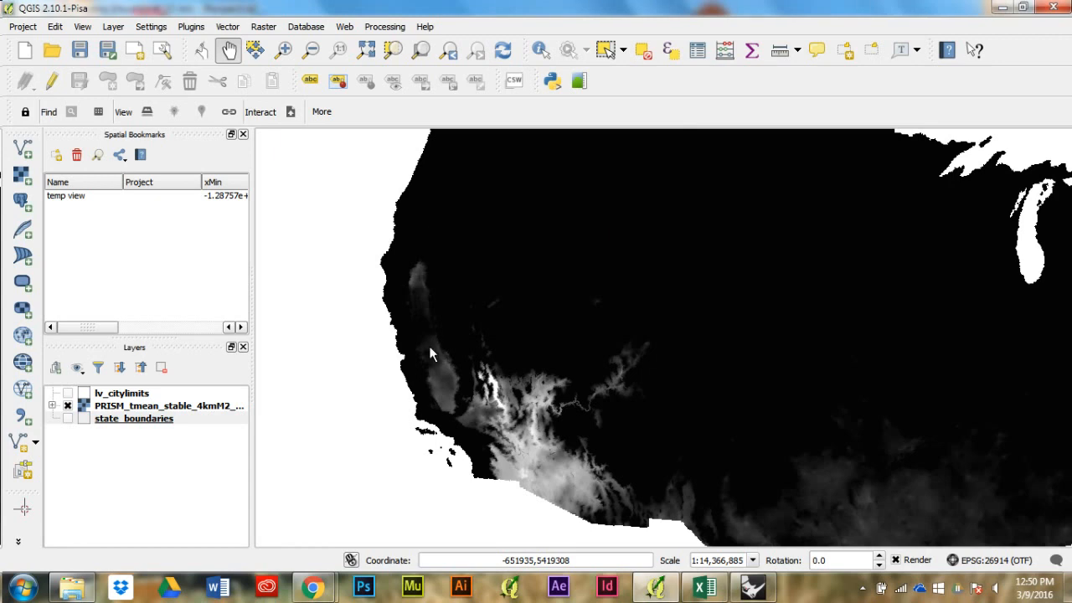
Step: In Windows Explorer, look through the Water folder's LV Valley Resources, including Climate Data, and view the National Data folder's Precip Heightfields images
click(75, 589)
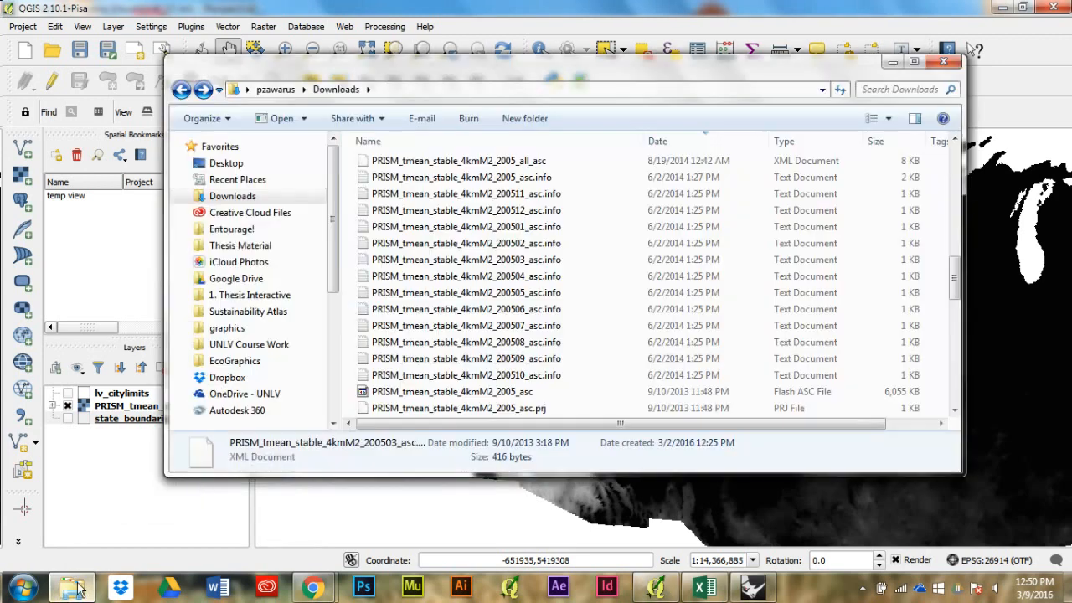
click(239, 361)
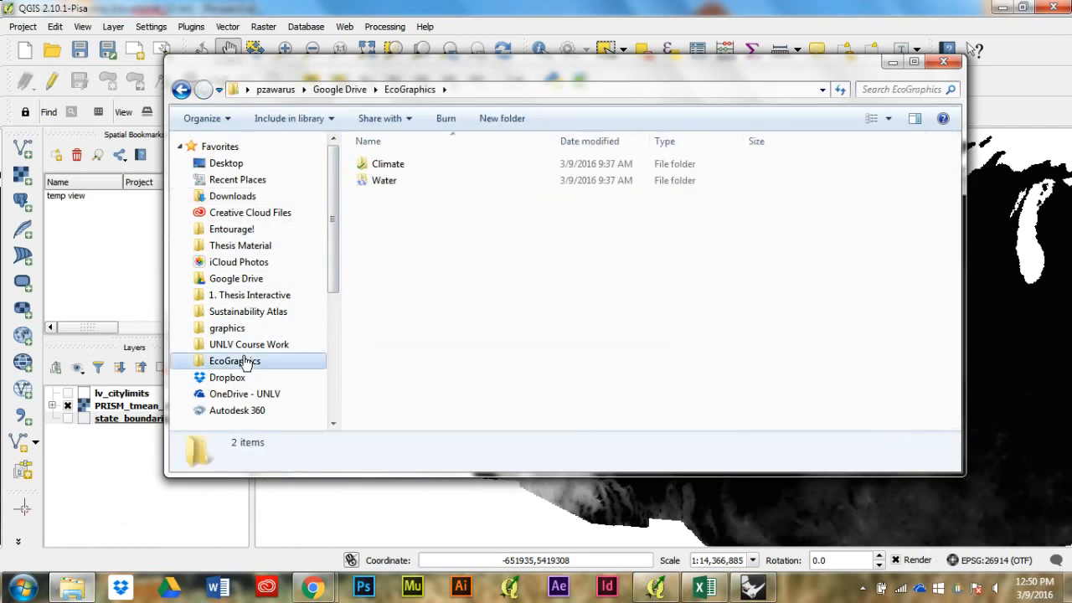
double_click(386, 181)
double_click(390, 170)
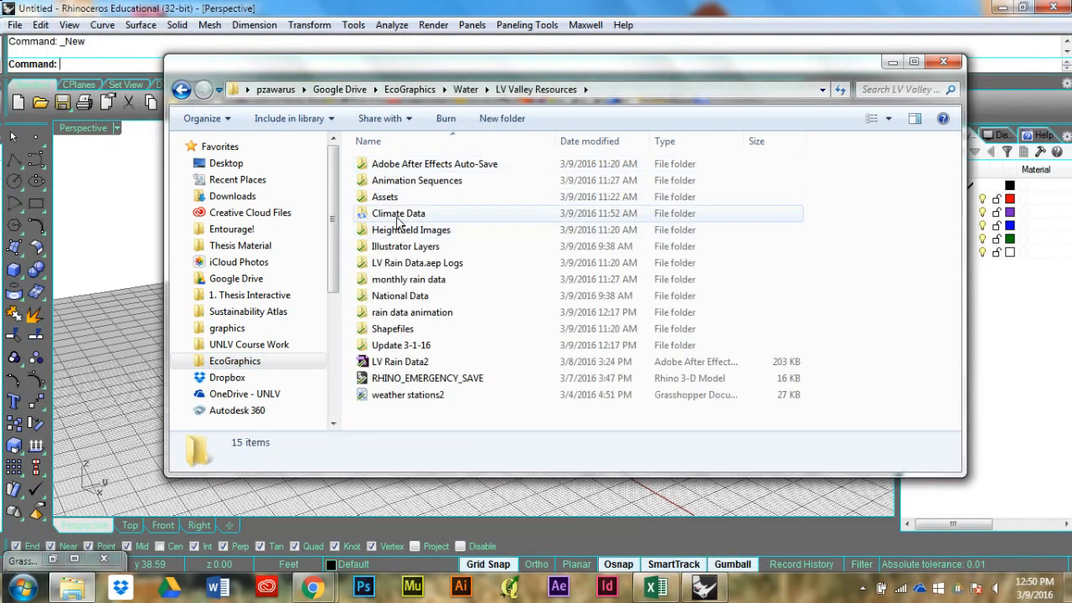
double_click(398, 216)
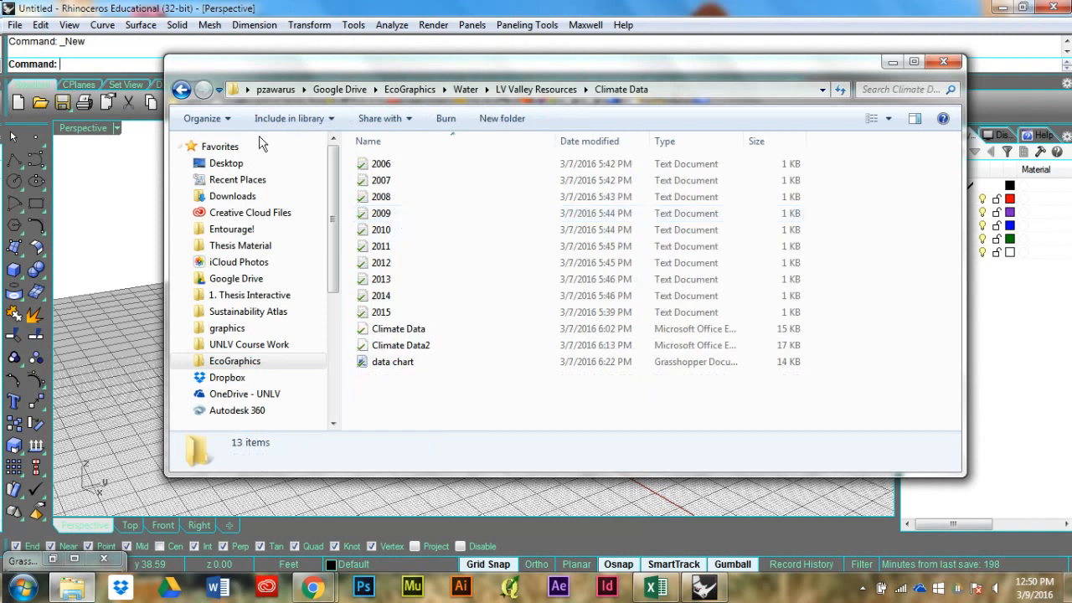
click(181, 89)
double_click(404, 298)
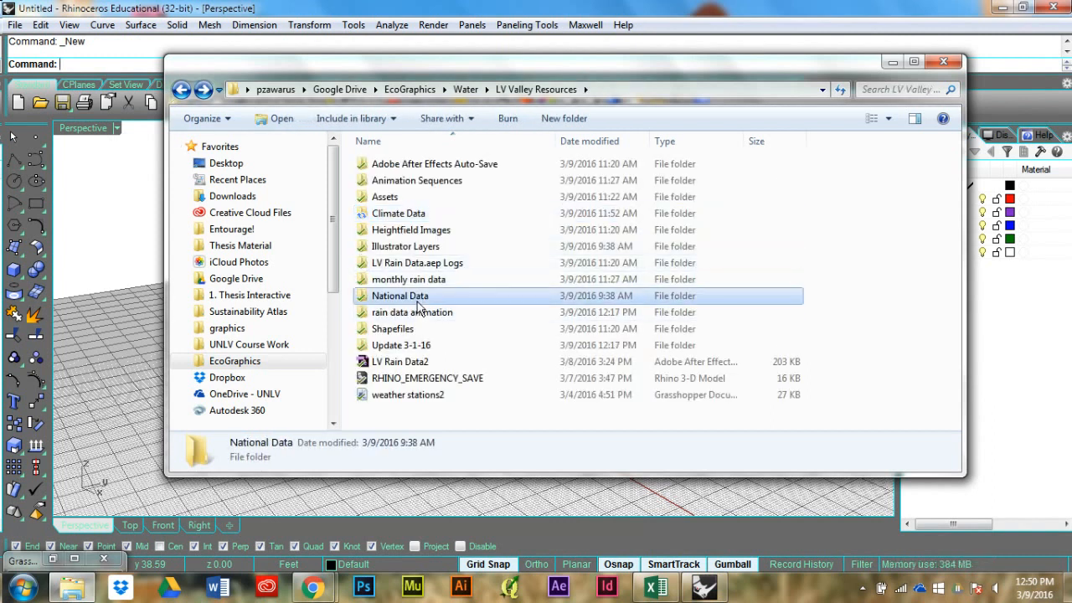
double_click(394, 165)
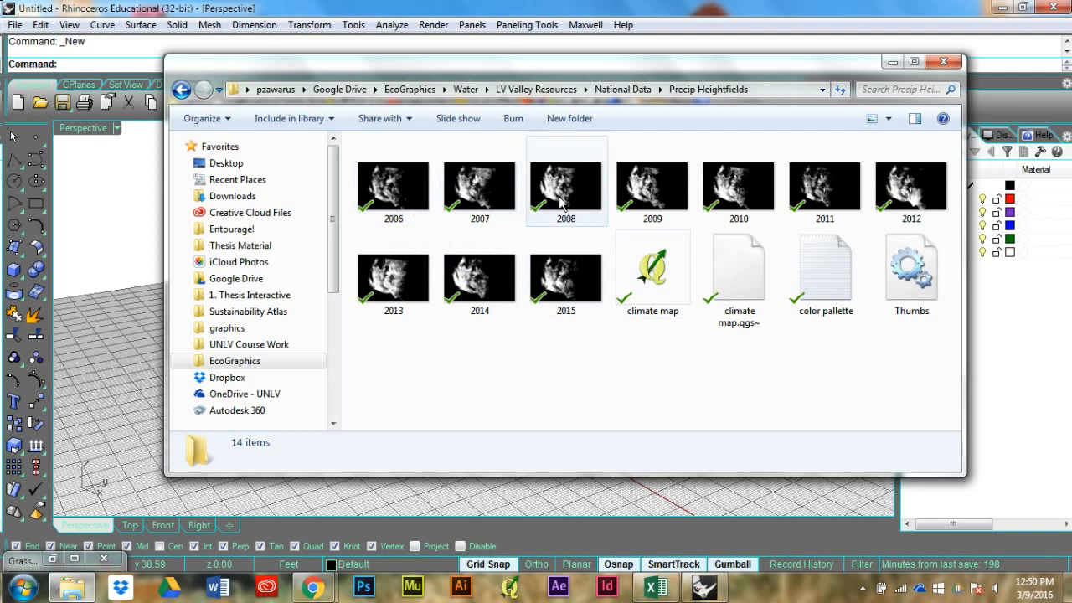
Step: Examine the yearly images in the Temp Heightfields folder, return to Precip Heightfields, and close the Explorer window
click(181, 90)
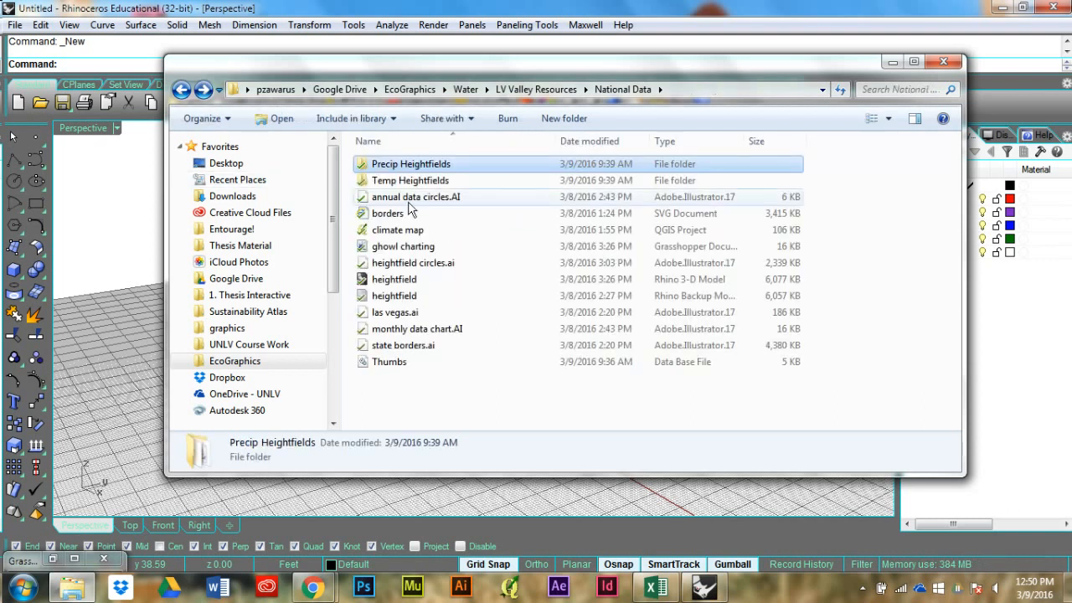
double_click(419, 180)
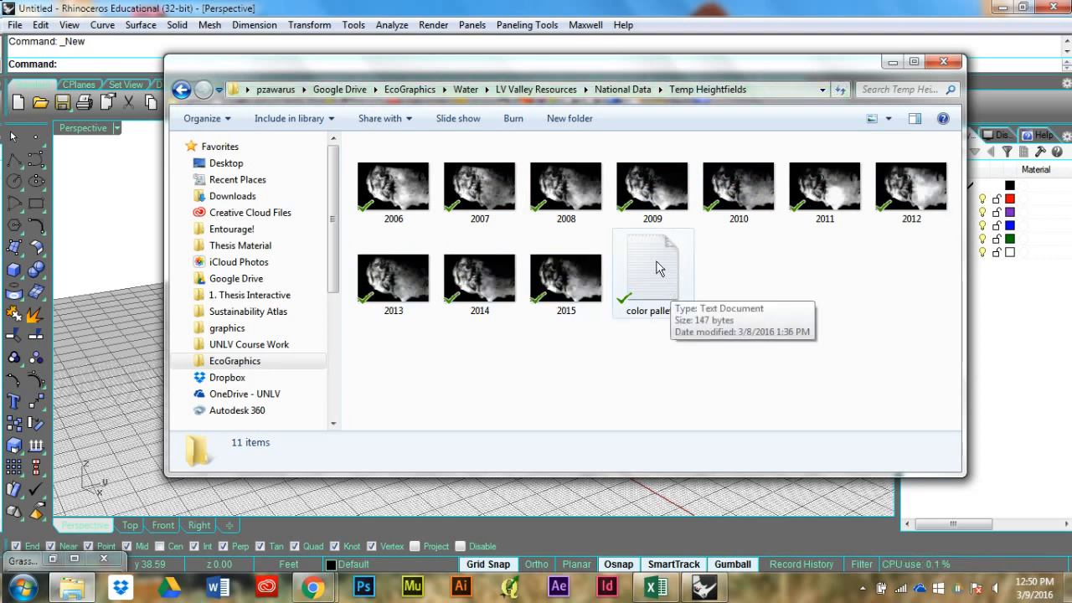
click(181, 90)
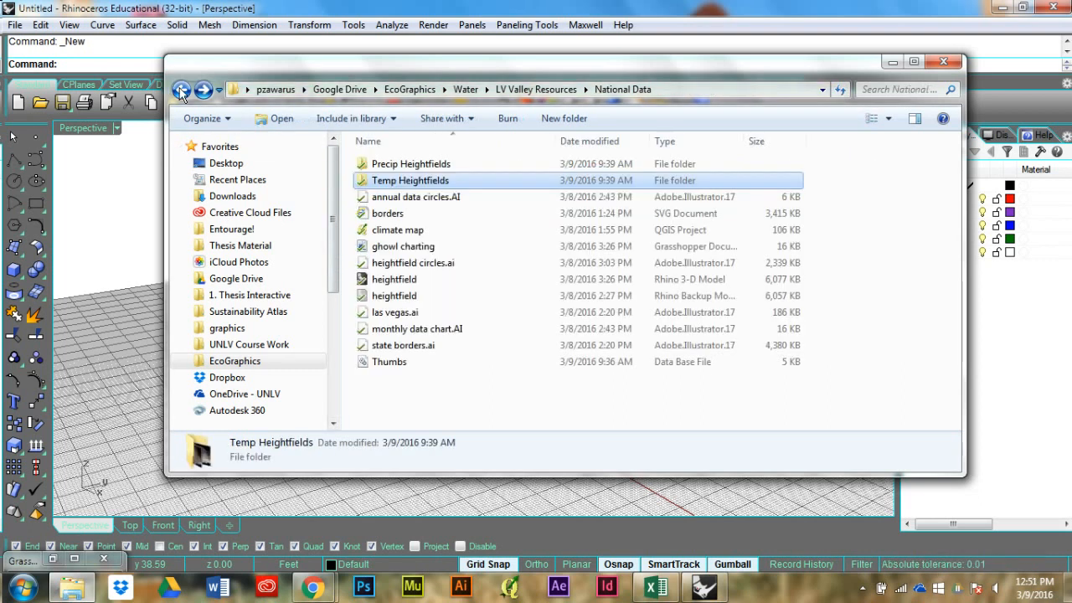
double_click(440, 158)
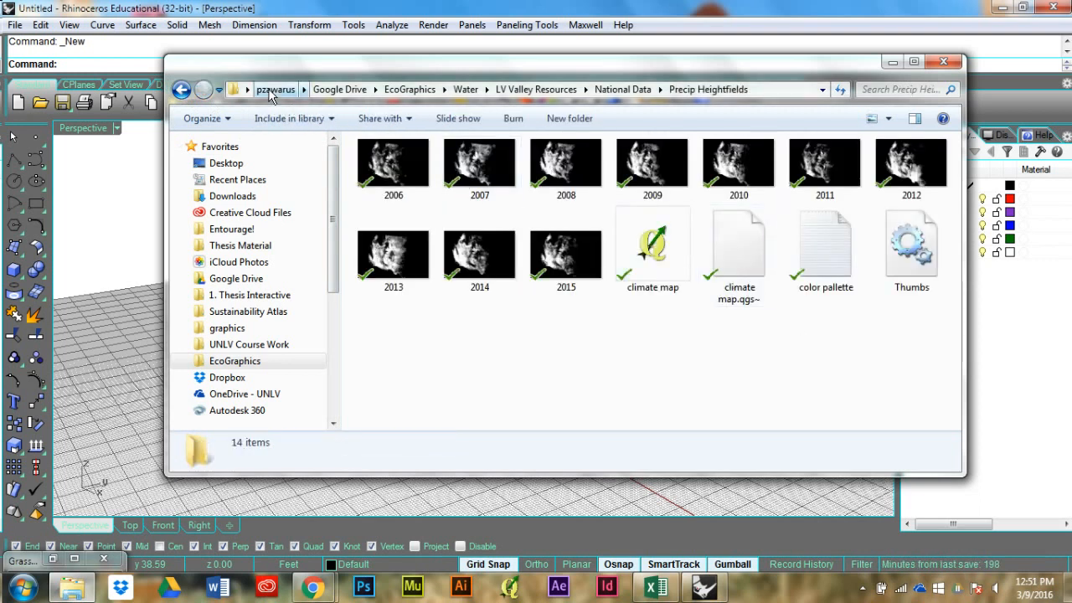
click(940, 64)
Step: Restore the Grasshopper window over Rhino, and close the Climate Data workbook in Excel without saving its changes
drag(617, 325, 908, 506)
click(55, 559)
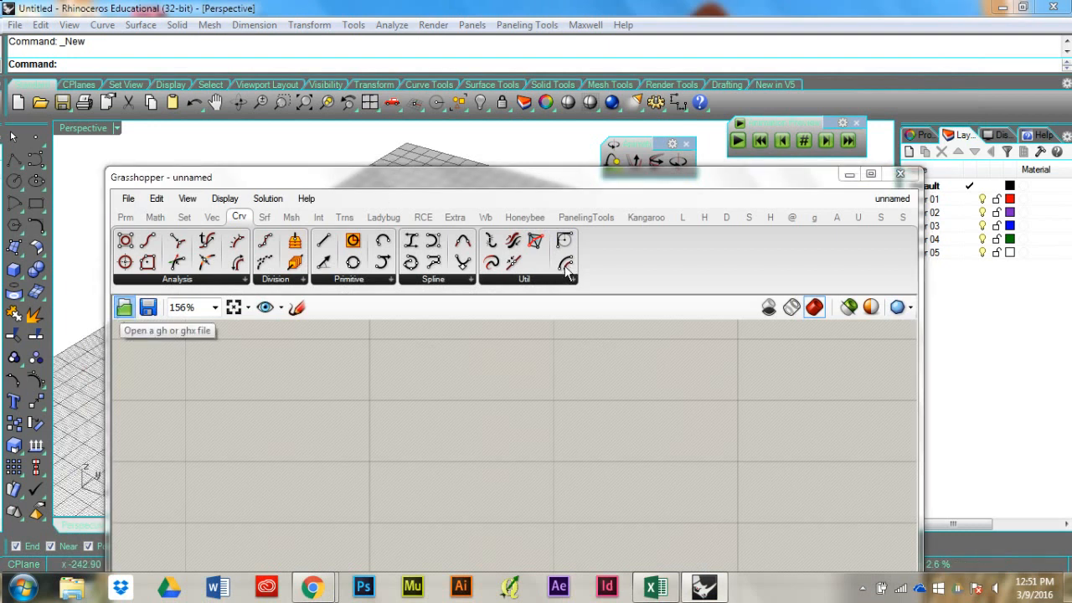
click(650, 589)
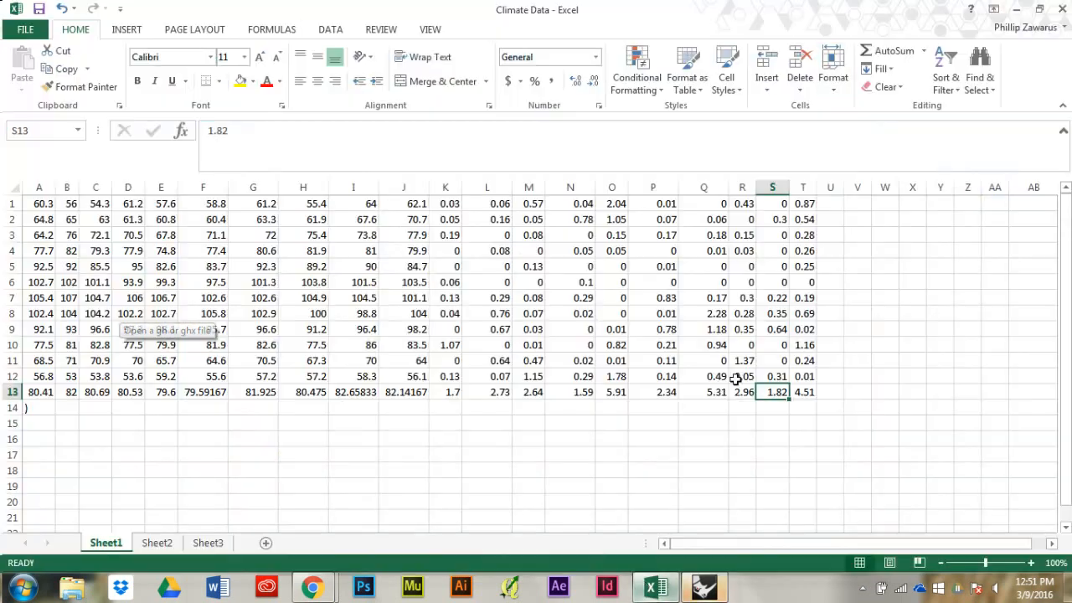
click(1064, 8)
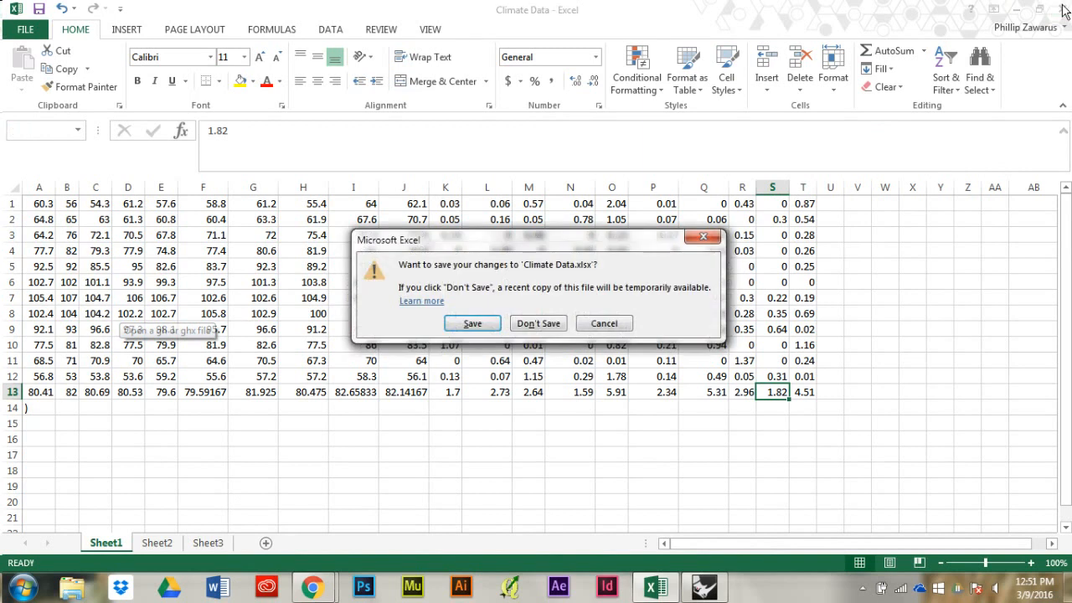
click(528, 322)
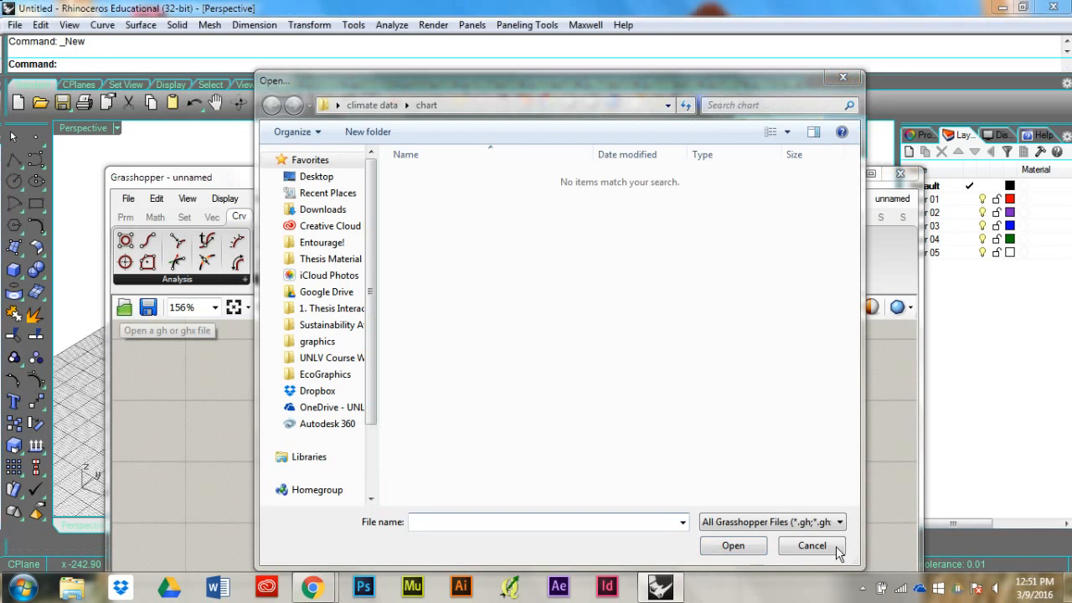
Step: Cancel Grasshopper's file-opening dialog and bring up the previews of the open Chrome windows
click(820, 547)
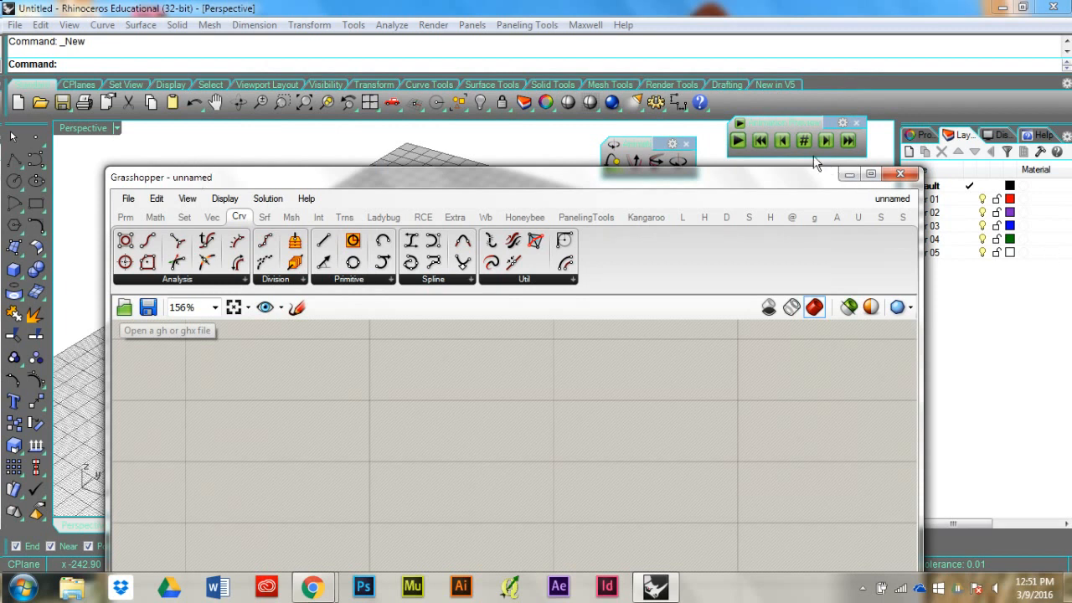
click(315, 589)
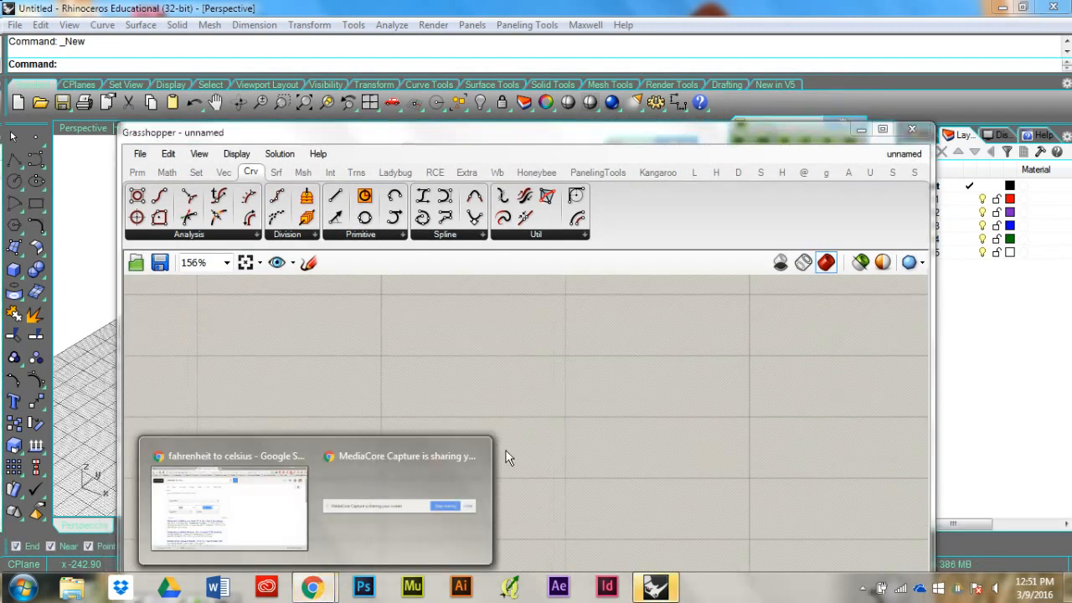